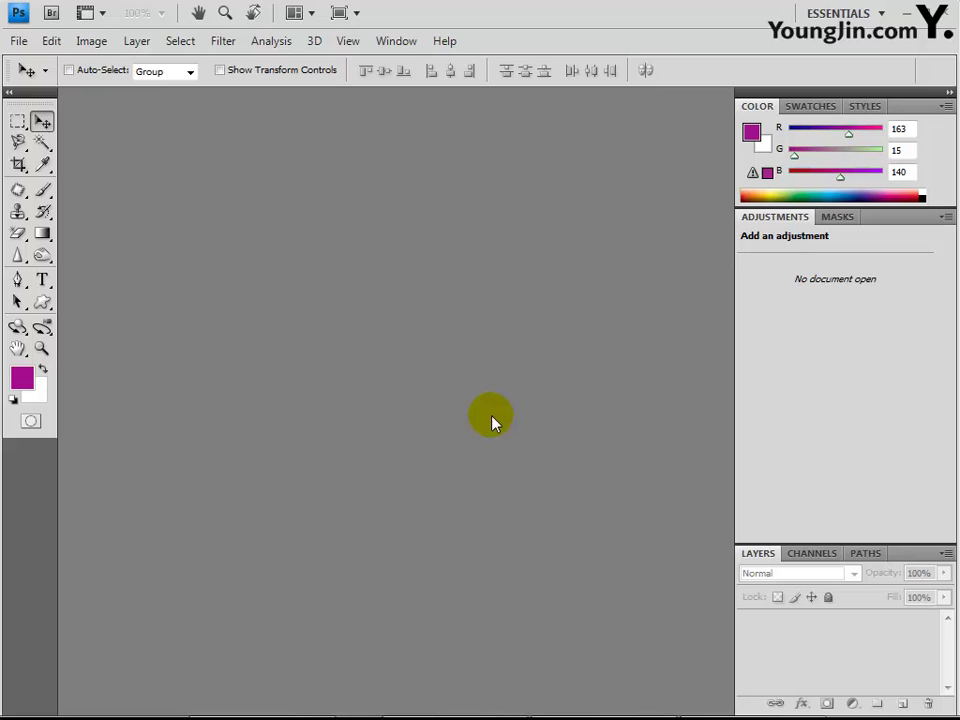
# Create a new white RGB document 600 pixels wide and 400 pixels high at 72 pixels/inch
pyautogui.click(17, 42)
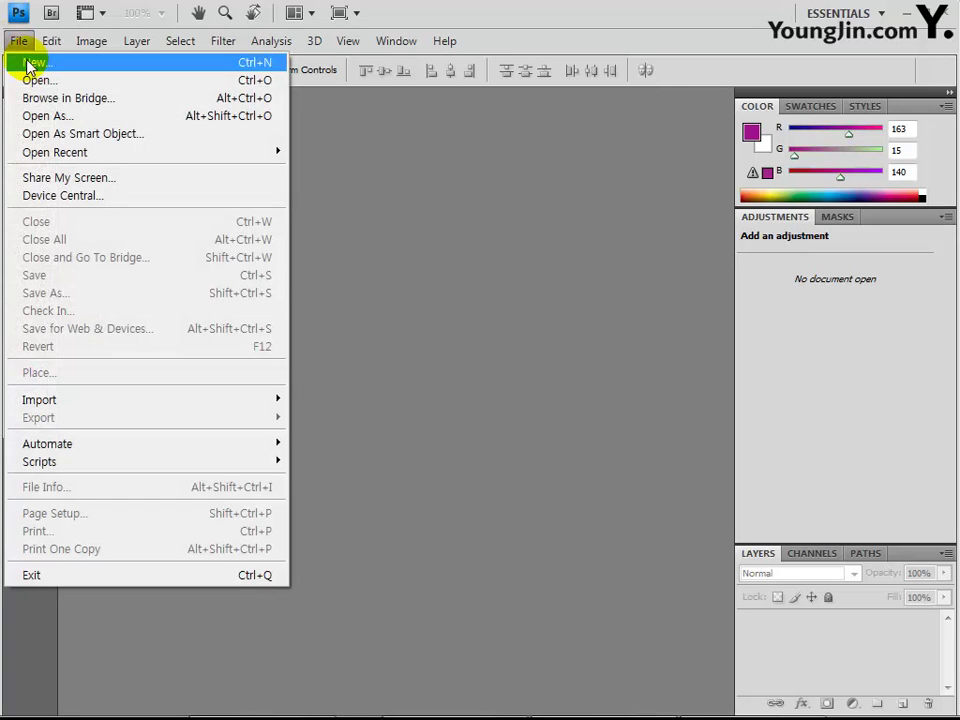
pyautogui.click(32, 63)
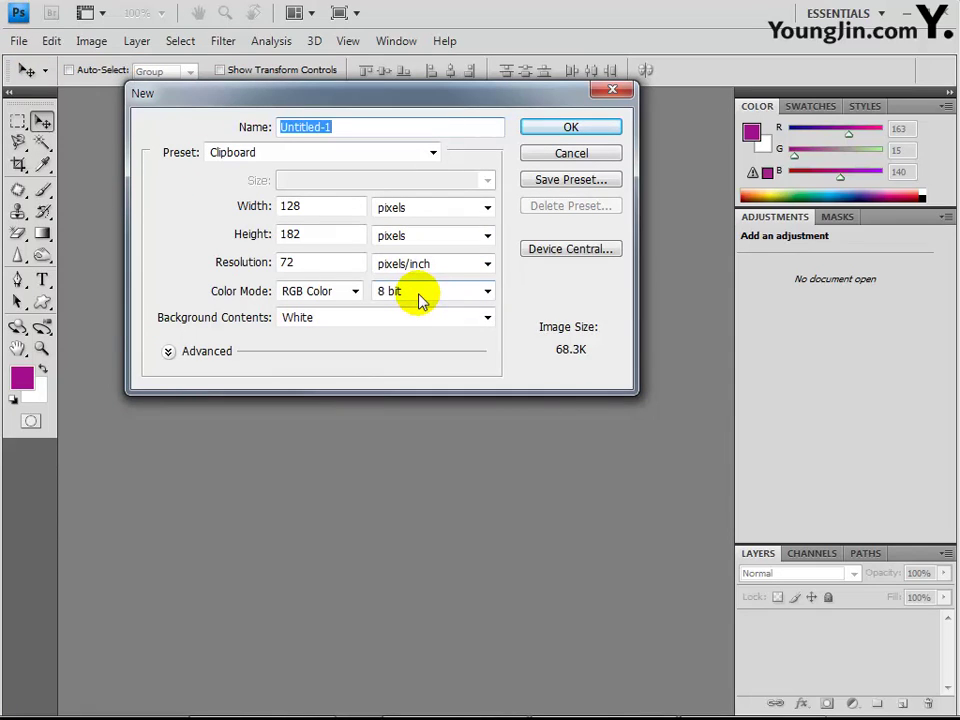
pyautogui.doubleClick(333, 204)
pyautogui.write('600')
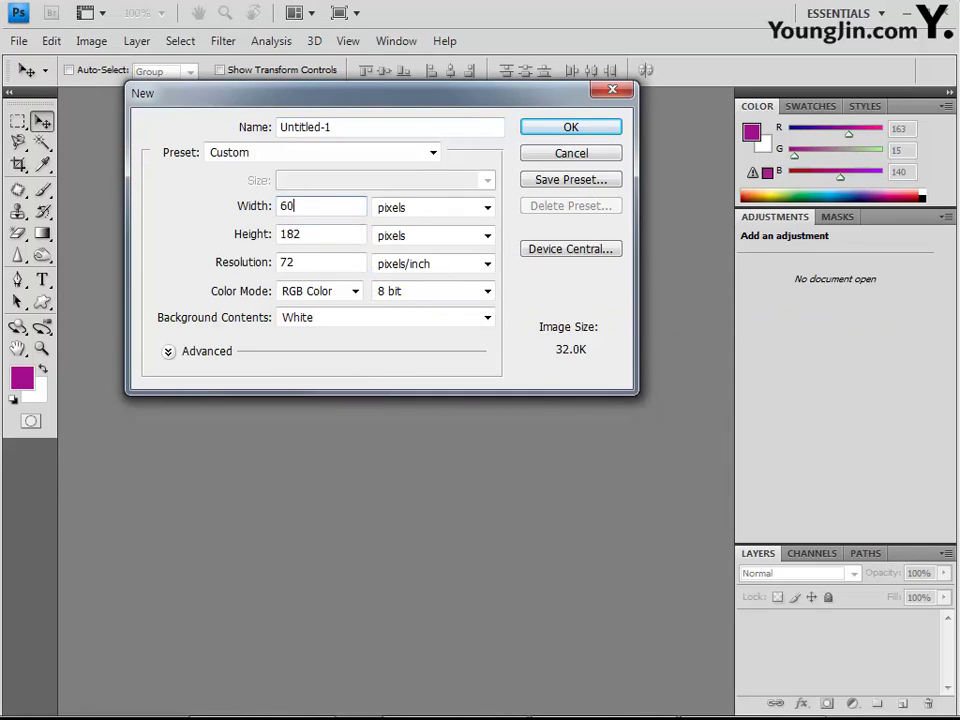
pyautogui.press('Tab')
pyautogui.write('400')
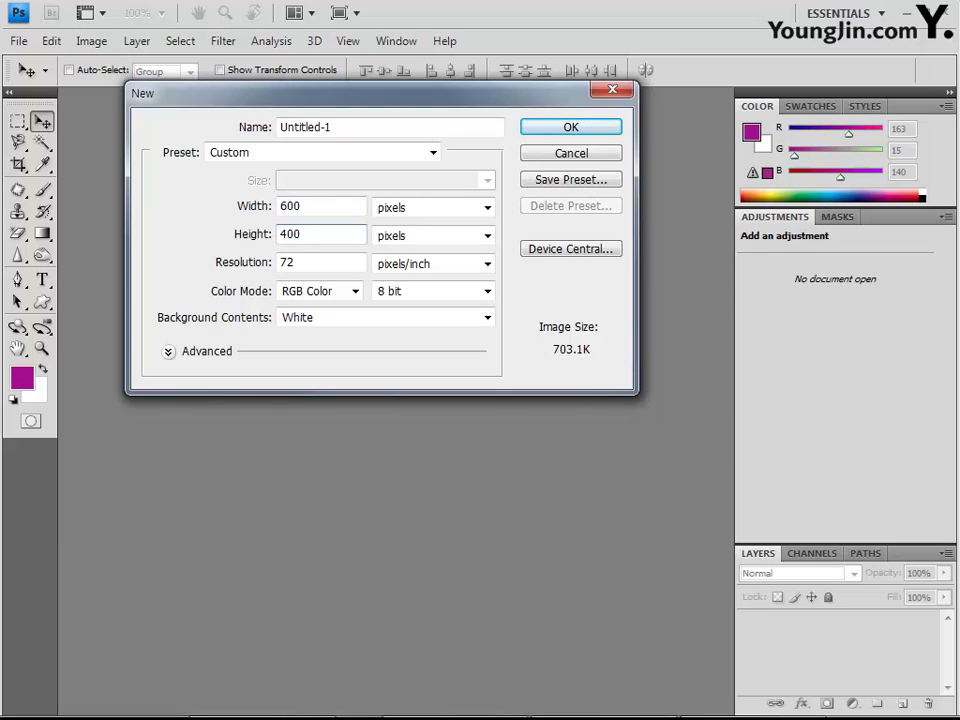
pyautogui.press('Return')
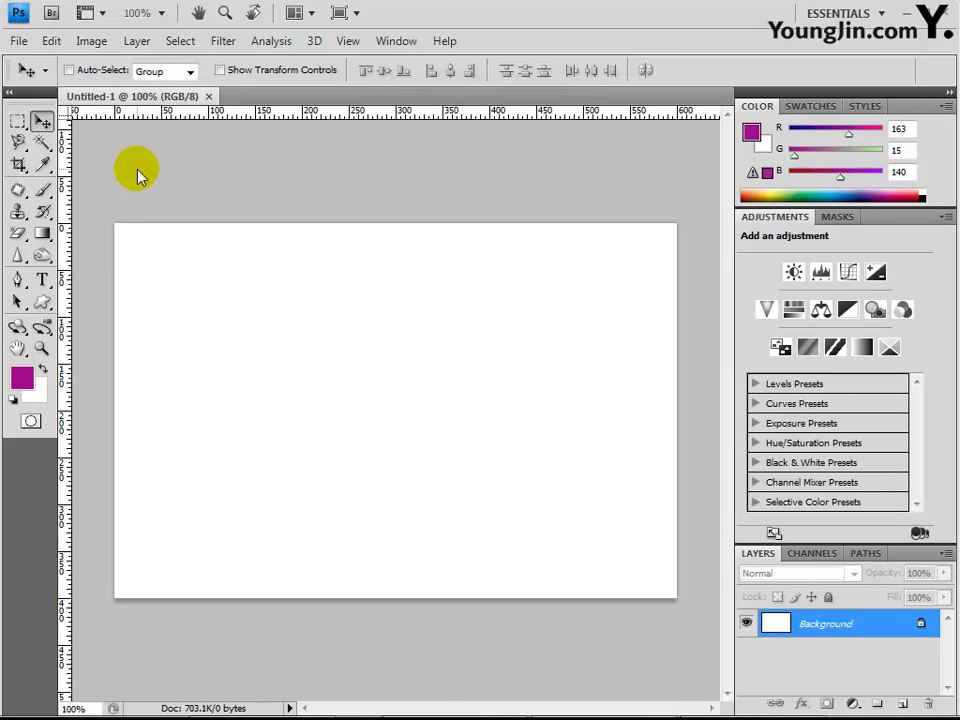
# Open the images 구슬.jpg, 방.JPG and 여성.JPG together from the Chapter03 folder
pyautogui.click(18, 41)
pyautogui.click(40, 79)
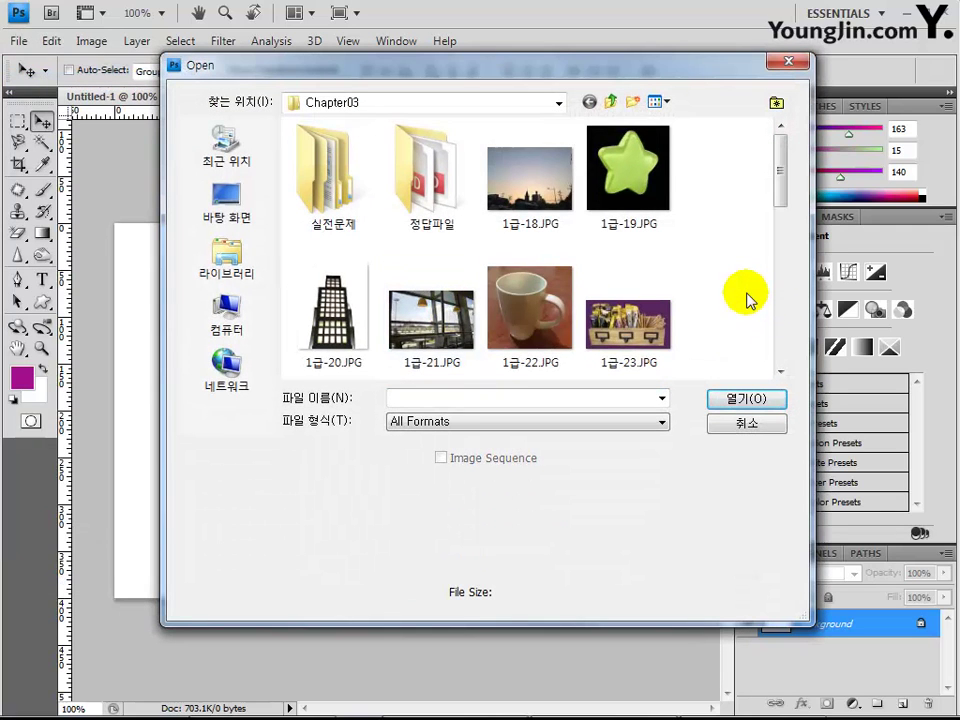
pyautogui.scroll(-3, 711, 298)
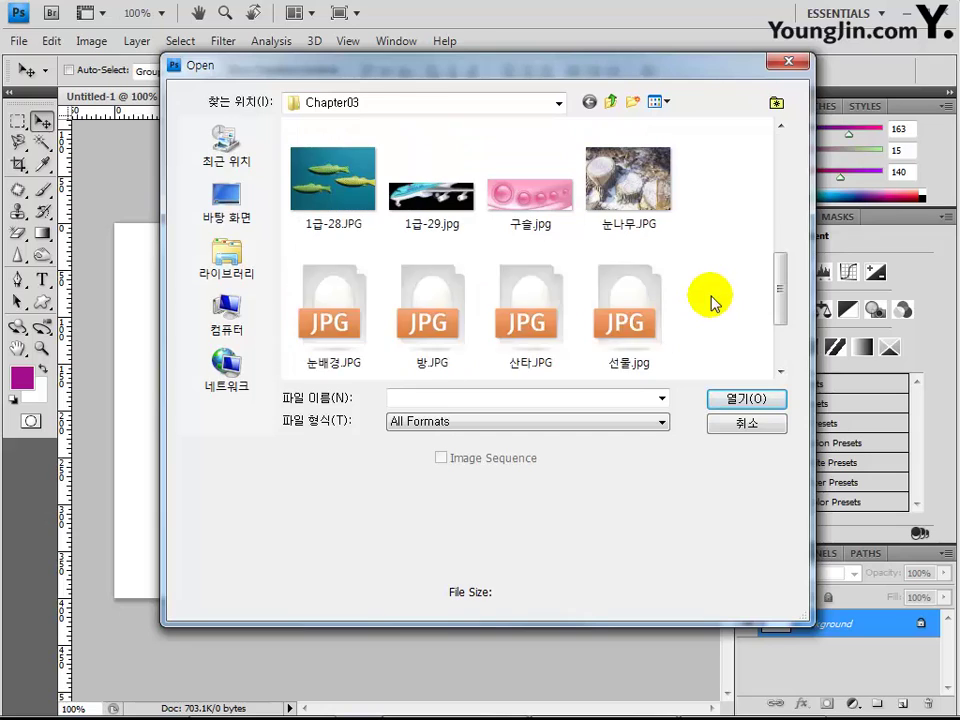
pyautogui.click(505, 205)
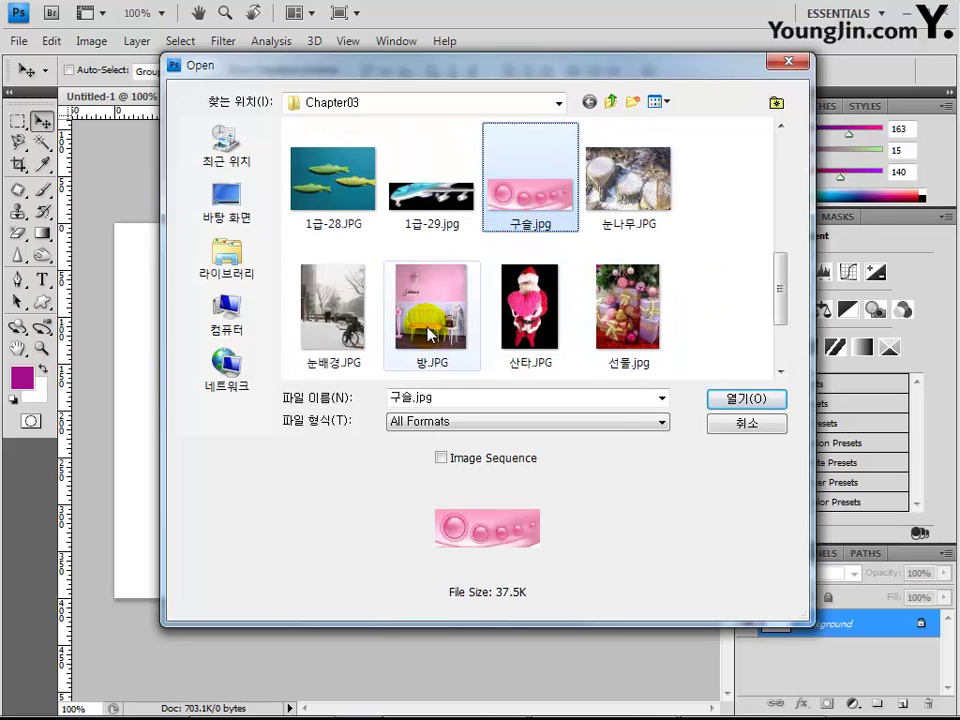
pyautogui.keyDown('ctrl'); pyautogui.click(428, 333); pyautogui.keyUp('ctrl')
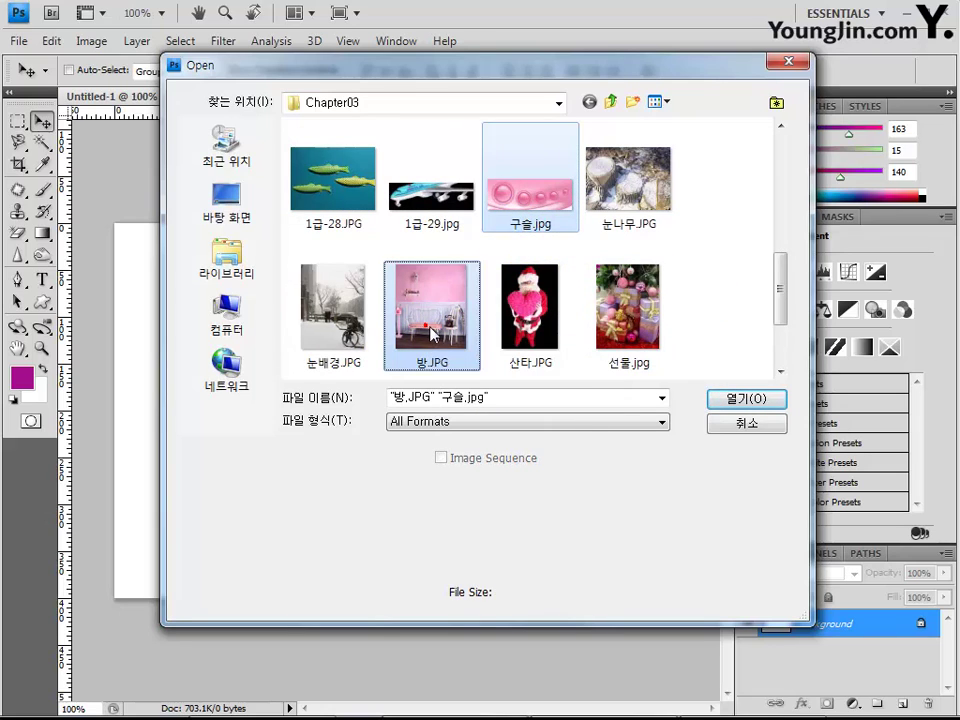
pyautogui.scroll(-1, 433, 332)
pyautogui.keyDown('ctrl'); pyautogui.click(330, 350); pyautogui.keyUp('ctrl')
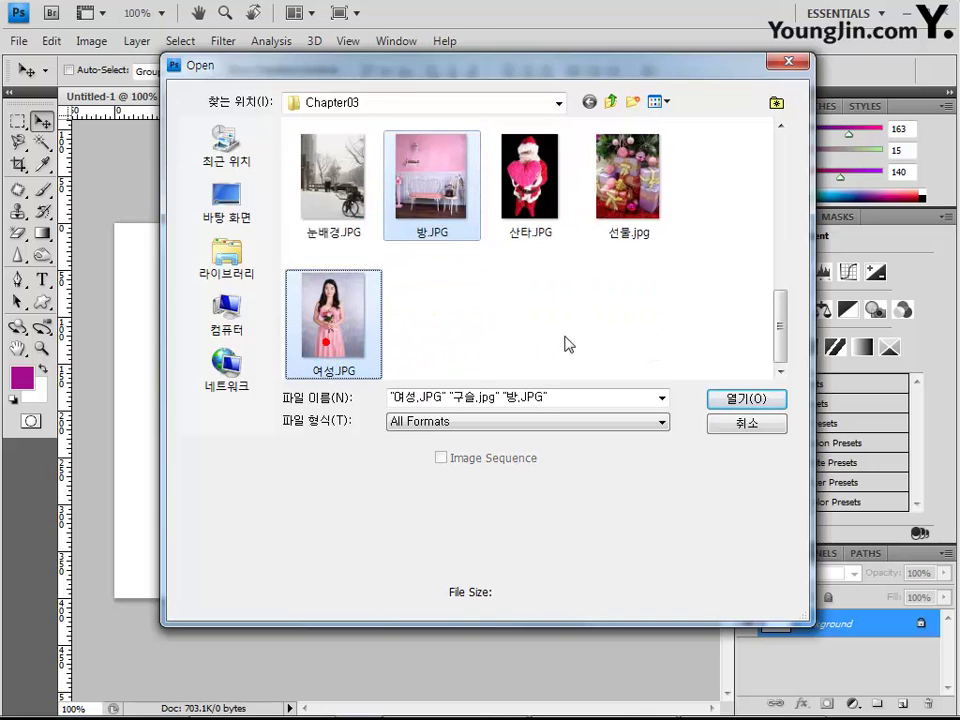
pyautogui.scroll(1, 565, 338)
pyautogui.scroll(-1, 443, 330)
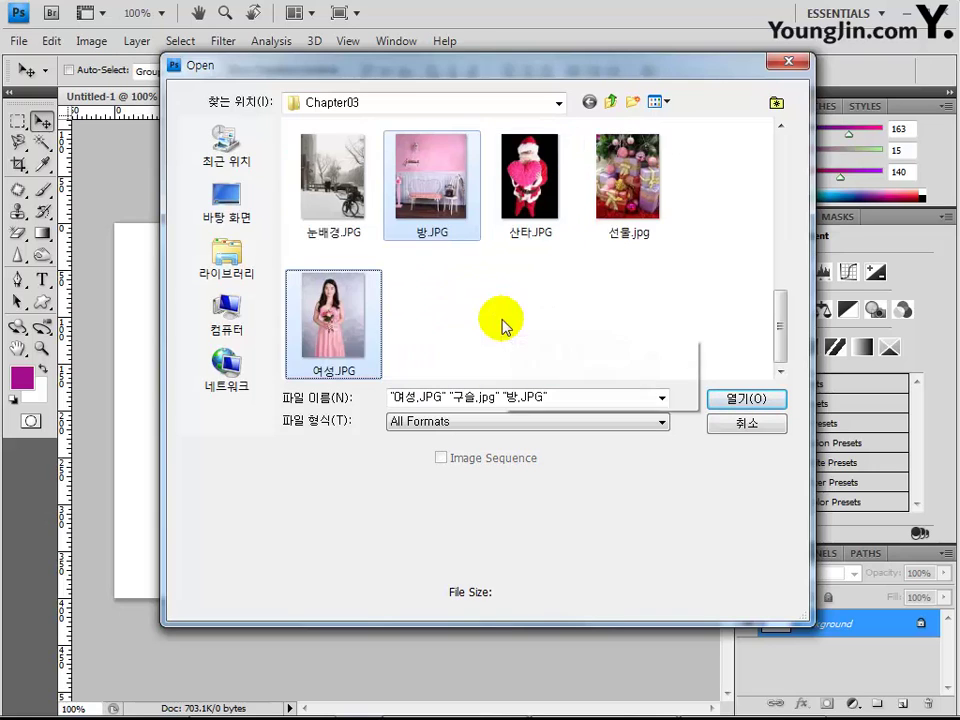
pyautogui.click(738, 400)
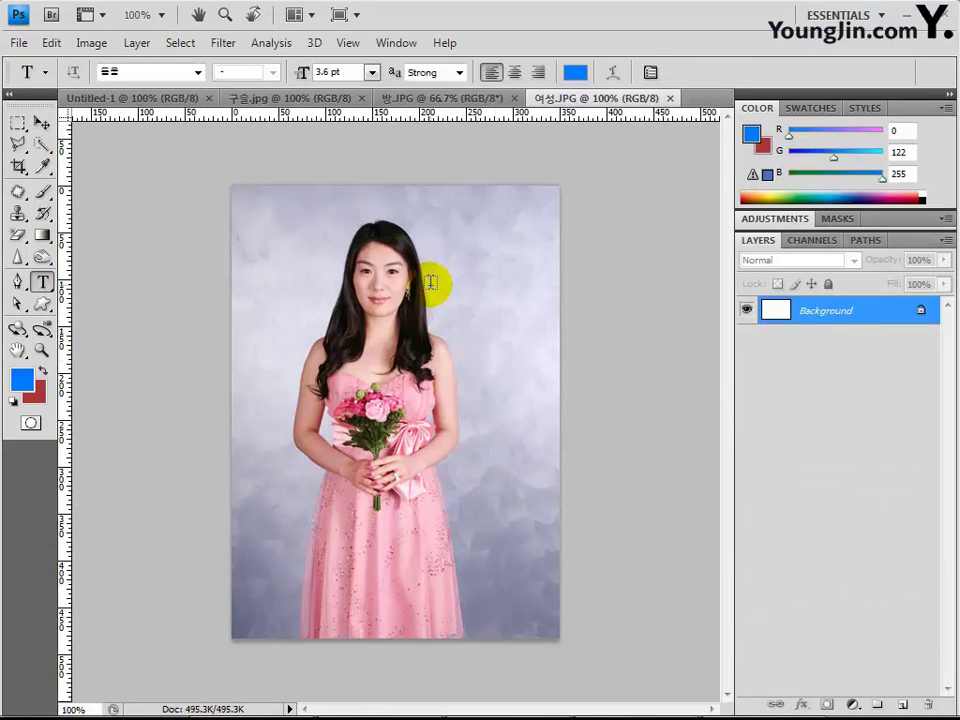
# Select the entire canvas of the room image 방.JPG and copy it
pyautogui.click(414, 97)
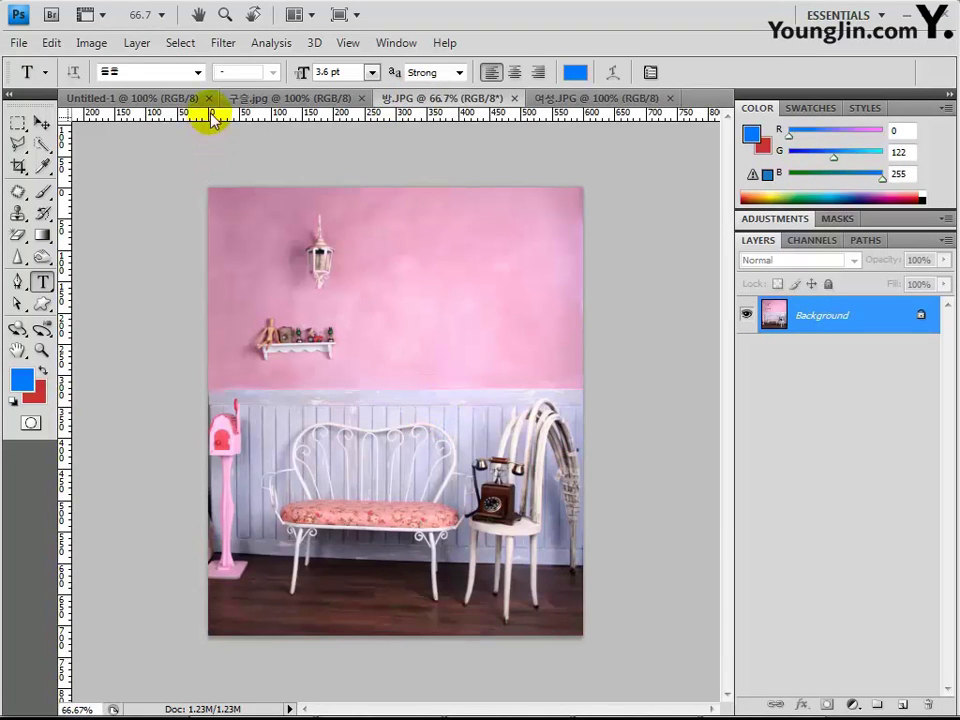
pyautogui.click(179, 43)
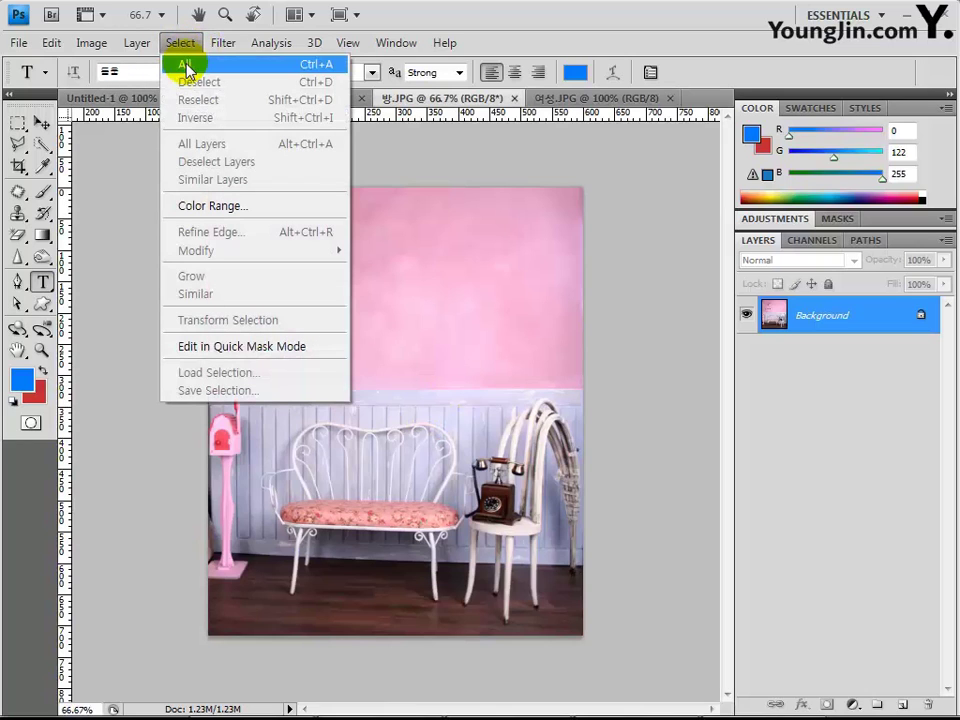
pyautogui.click(315, 65)
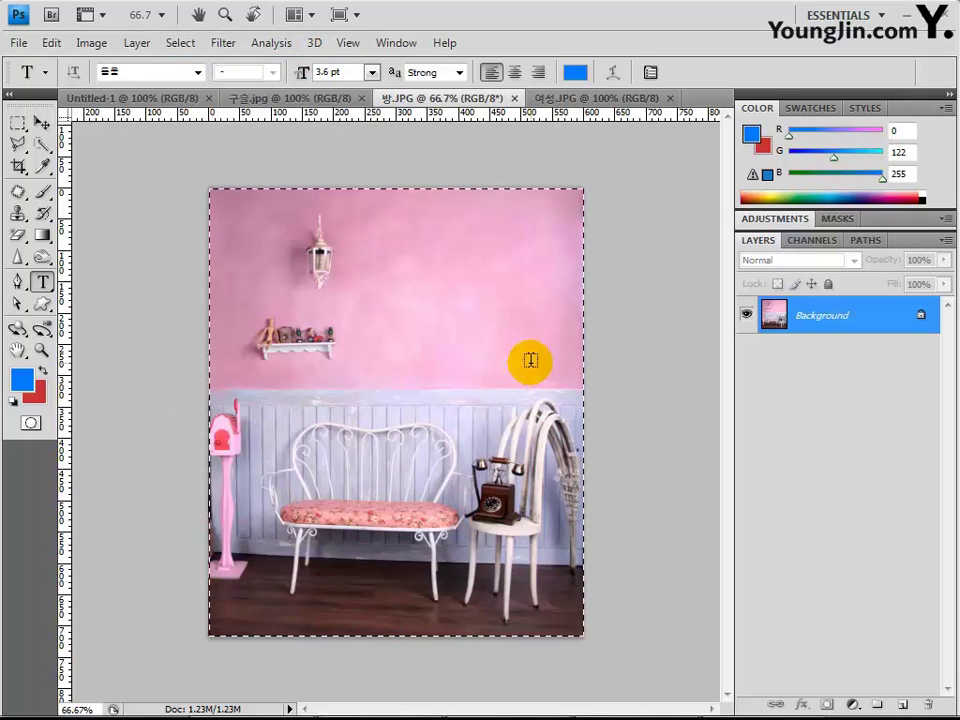
pyautogui.click(54, 43)
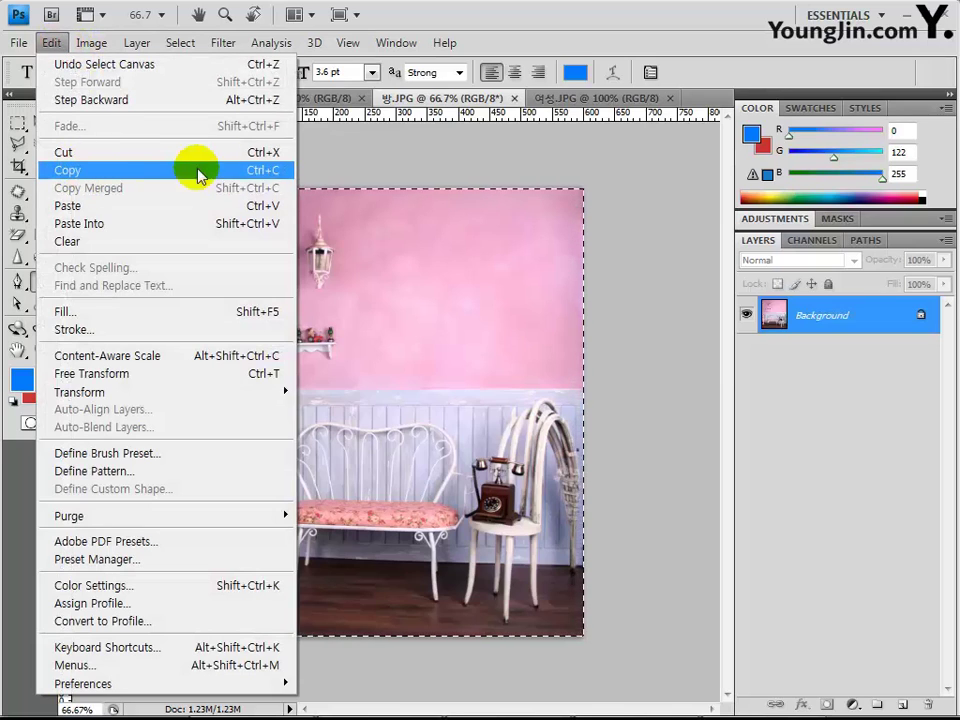
pyautogui.click(273, 170)
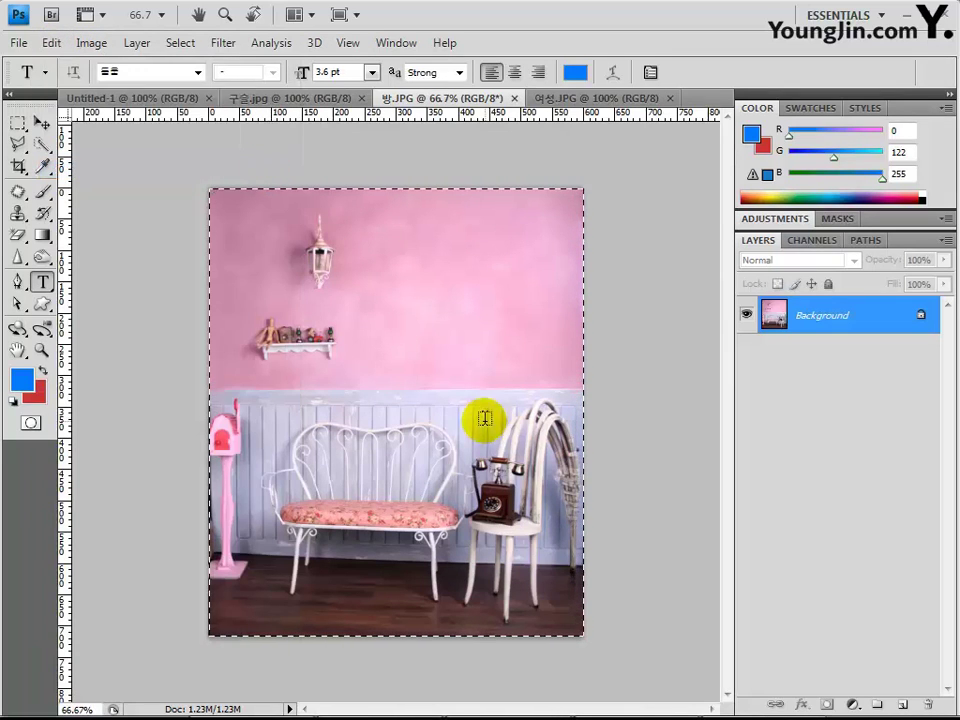
# Paste the copied room image into the blank Untitled-1 document as a new layer
pyautogui.click(97, 98)
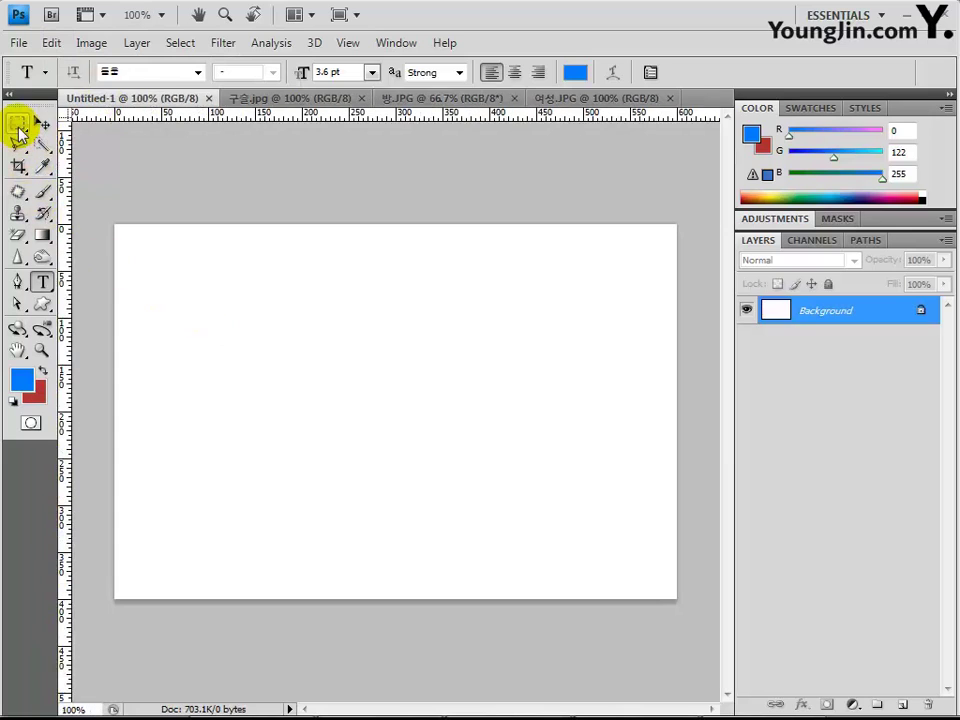
pyautogui.click(18, 125)
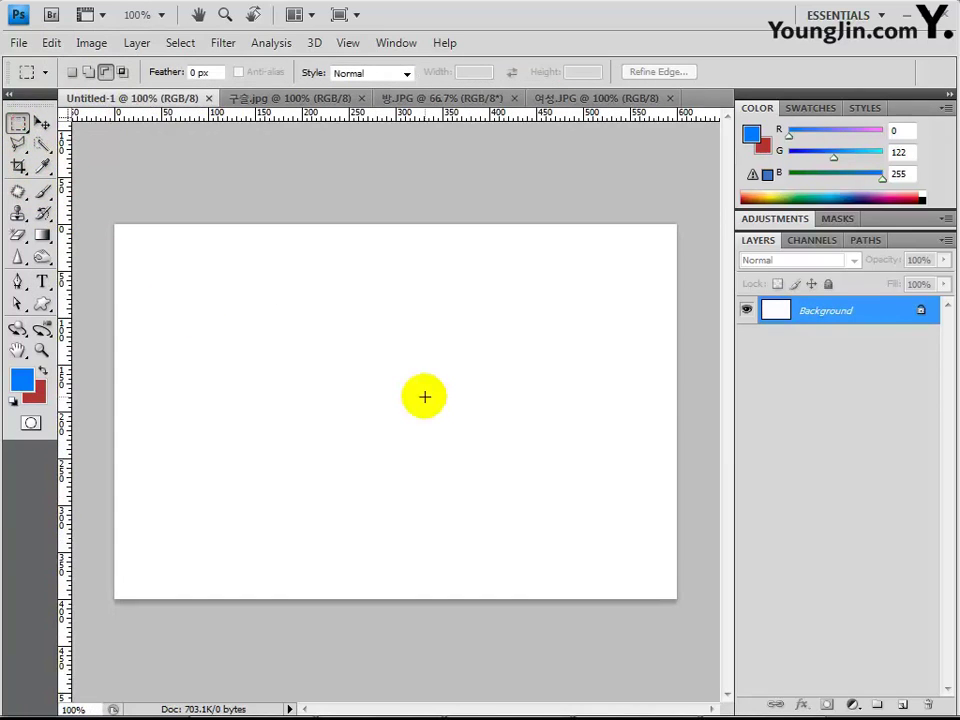
pyautogui.click(52, 44)
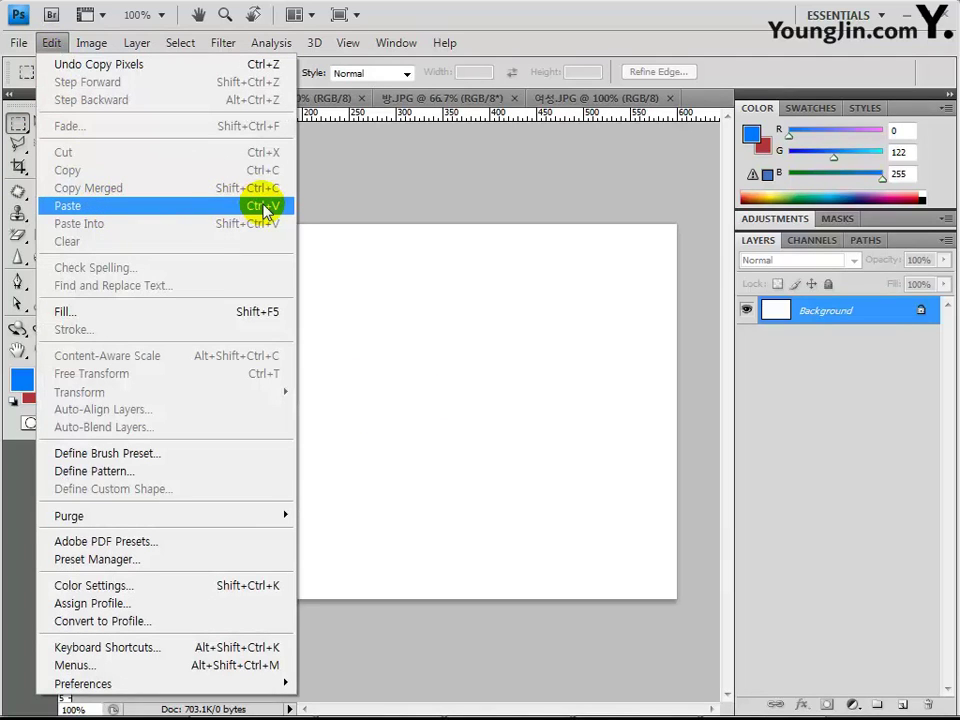
pyautogui.click(265, 207)
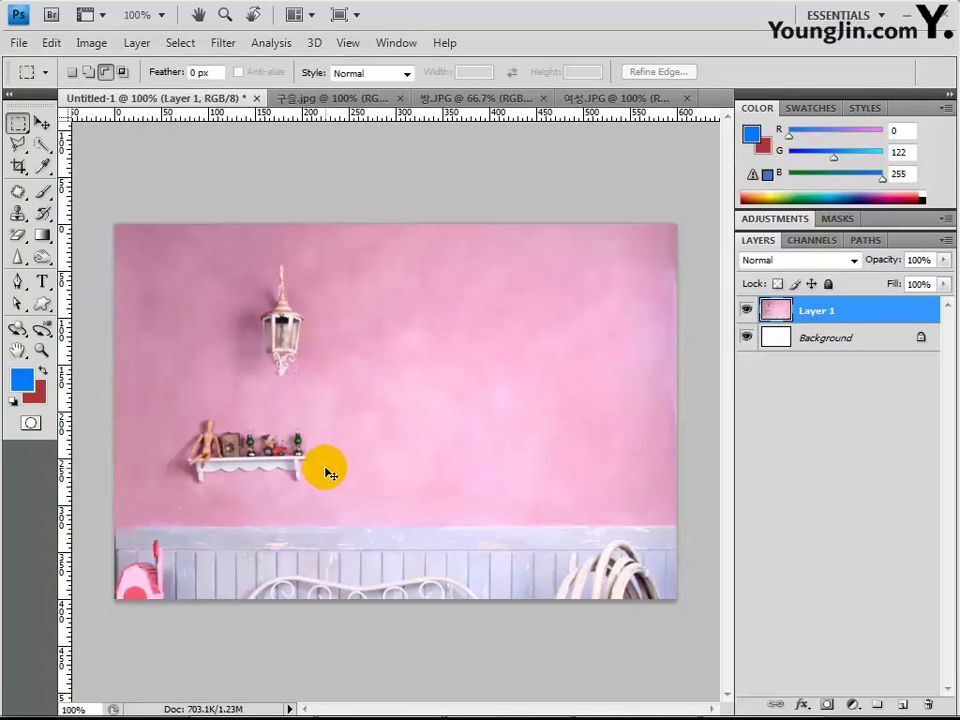
# Free-transform the pasted room layer proportionally to about 95.7%, positioning the bench and telephone chair low on the canvas with a white strip beside them
pyautogui.hotkey('ctrl', 't')
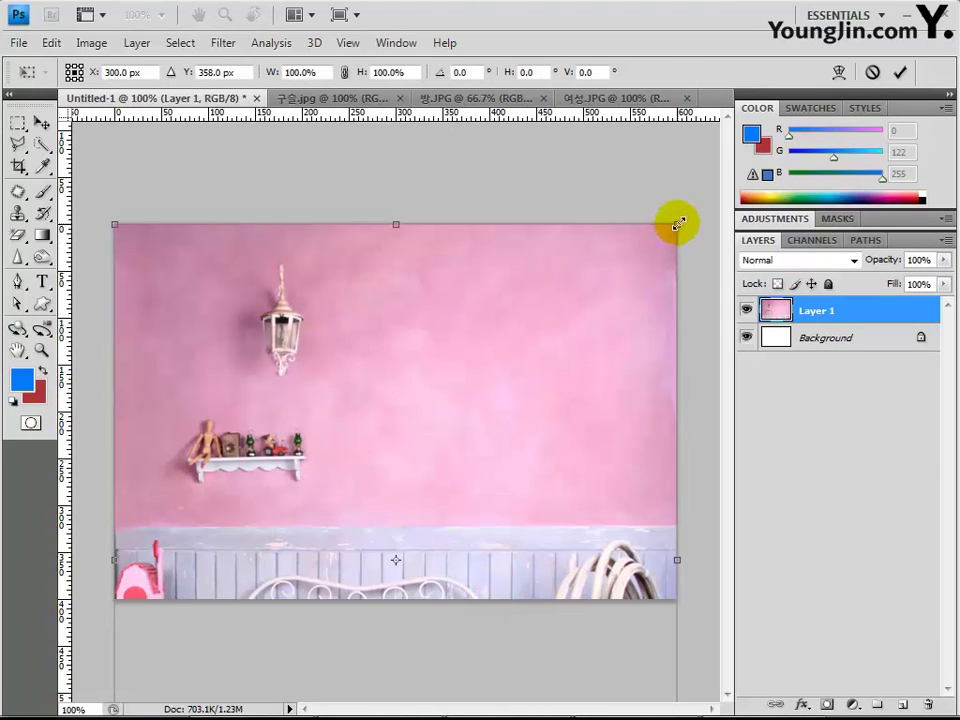
pyautogui.moveTo(677, 223); pyautogui.dragTo(677, 223)
pyautogui.moveTo(403, 404); pyautogui.dragTo(519, 390)
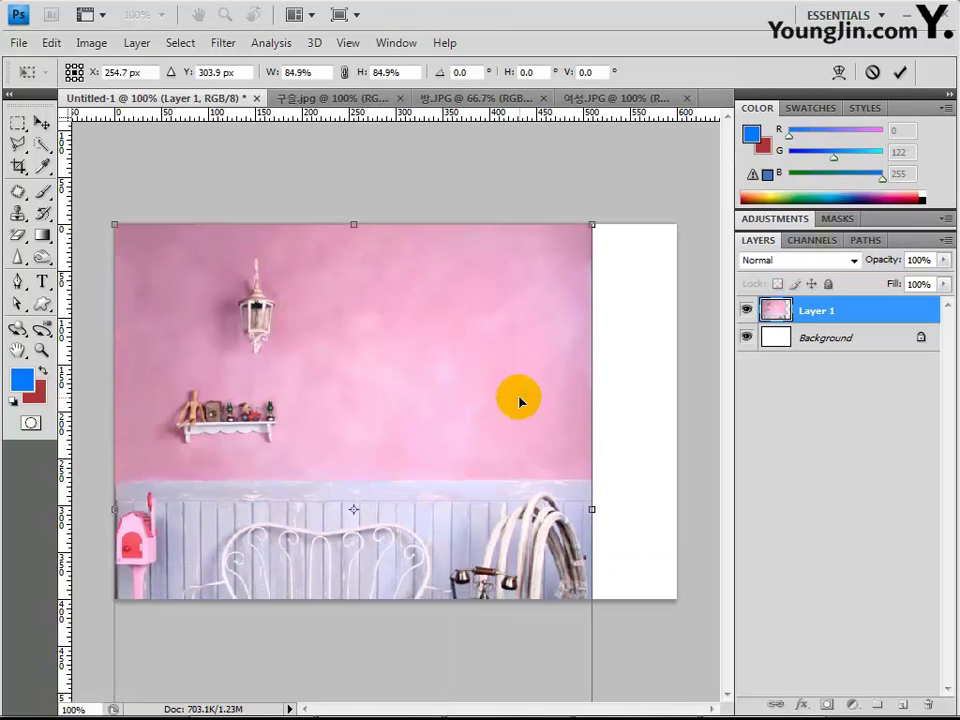
pyautogui.moveTo(590, 227); pyautogui.dragTo(491, 333)
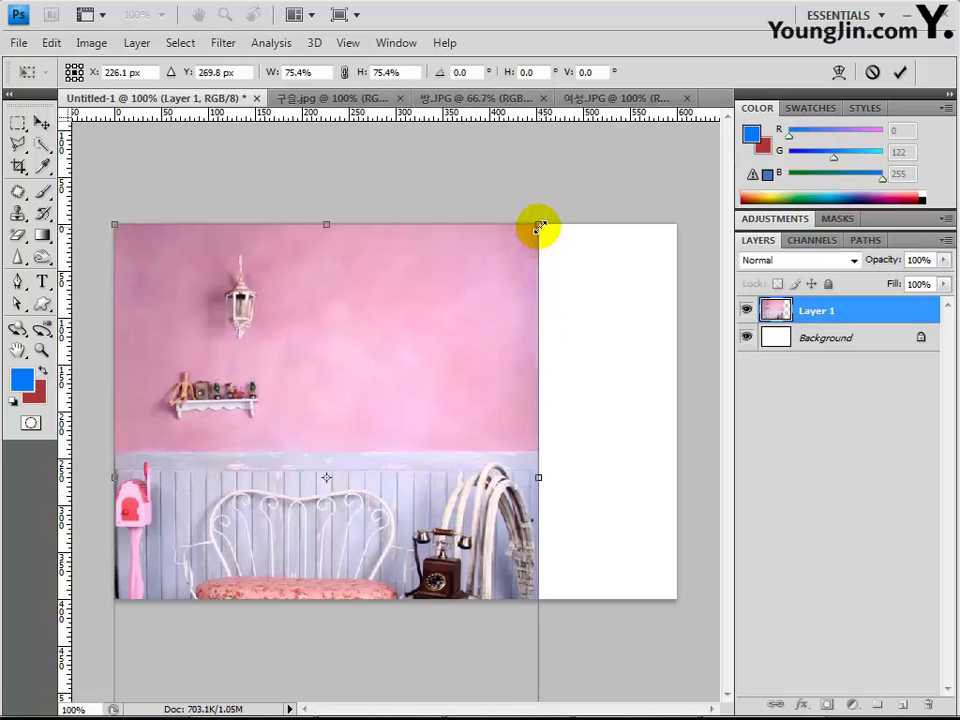
pyautogui.moveTo(539, 225); pyautogui.dragTo(576, 186)
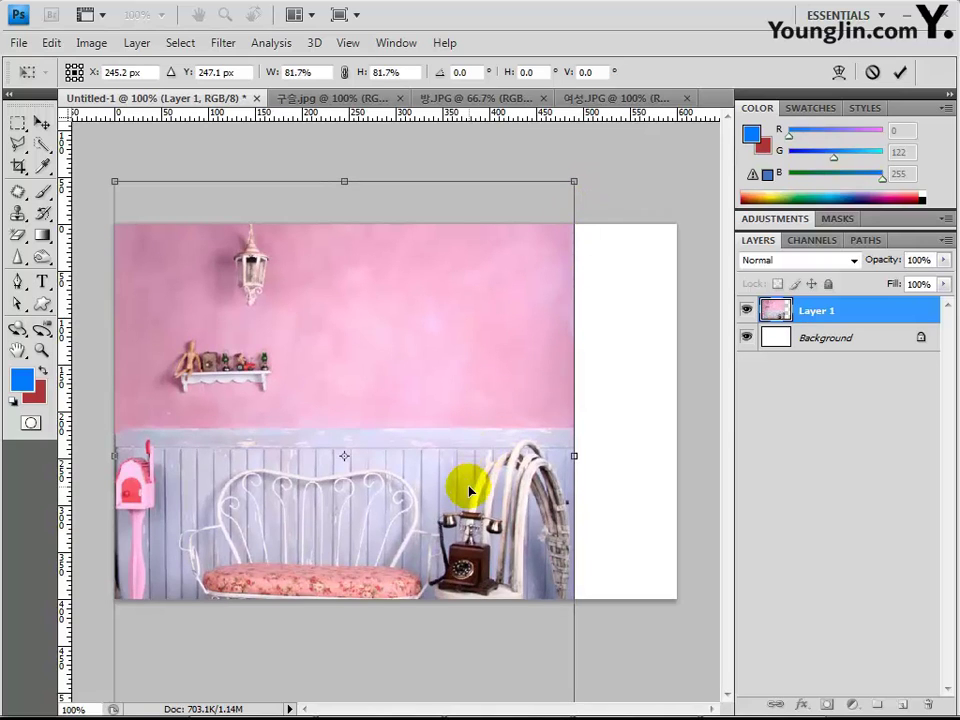
pyautogui.moveTo(467, 486); pyautogui.dragTo(458, 392)
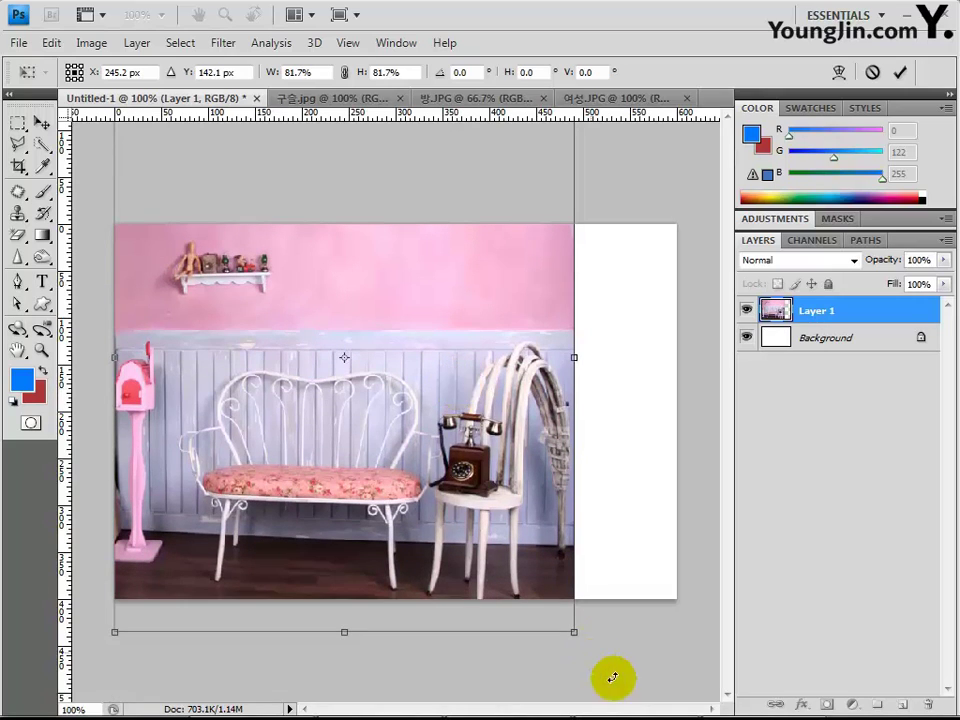
pyautogui.moveTo(574, 632); pyautogui.dragTo(614, 702)
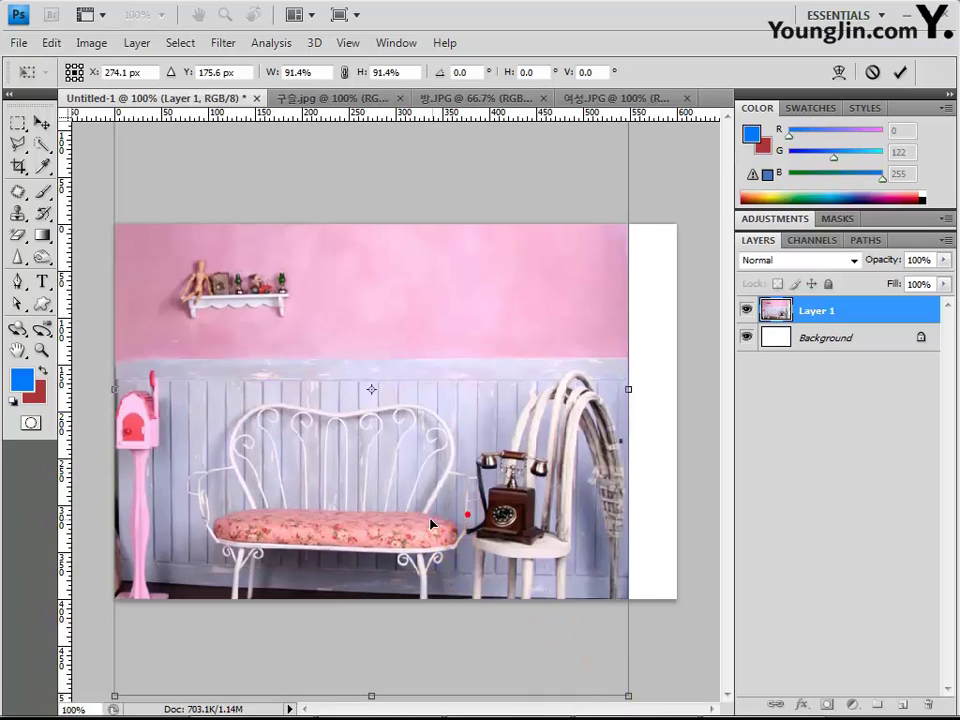
pyautogui.moveTo(432, 524); pyautogui.dragTo(415, 524)
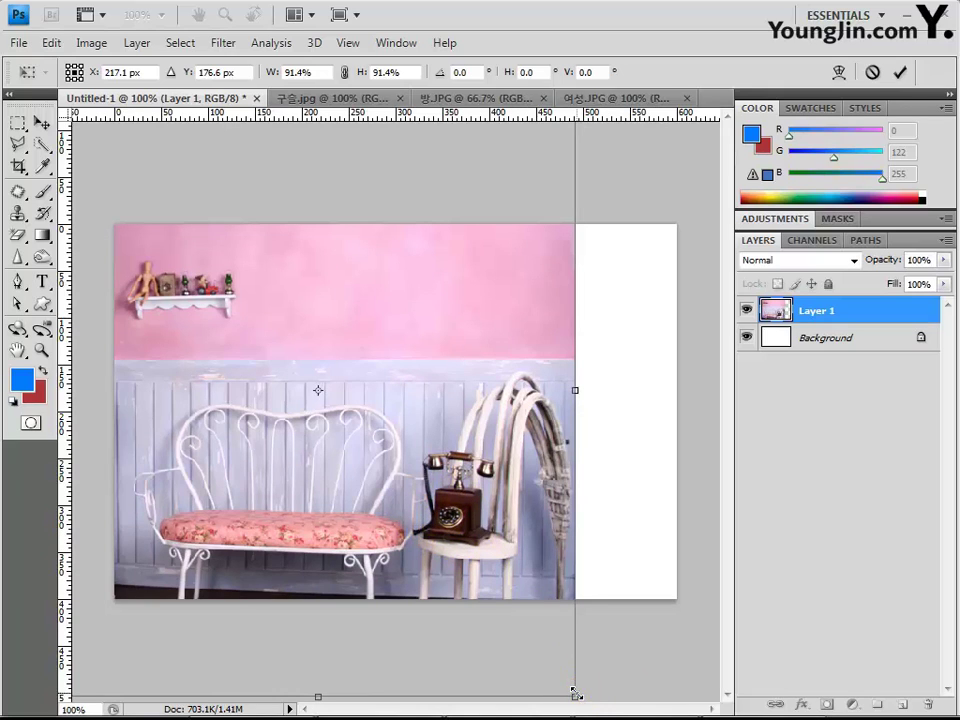
pyautogui.moveTo(575, 693); pyautogui.dragTo(610, 707)
pyautogui.hotkey('shift', 'Up')
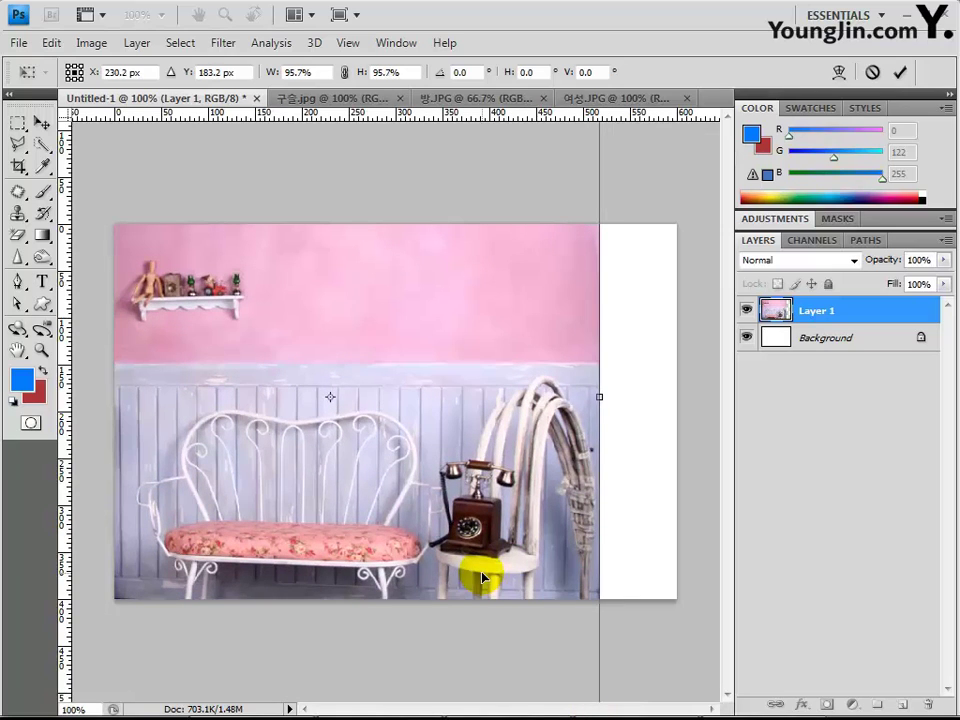
pyautogui.press('Return')
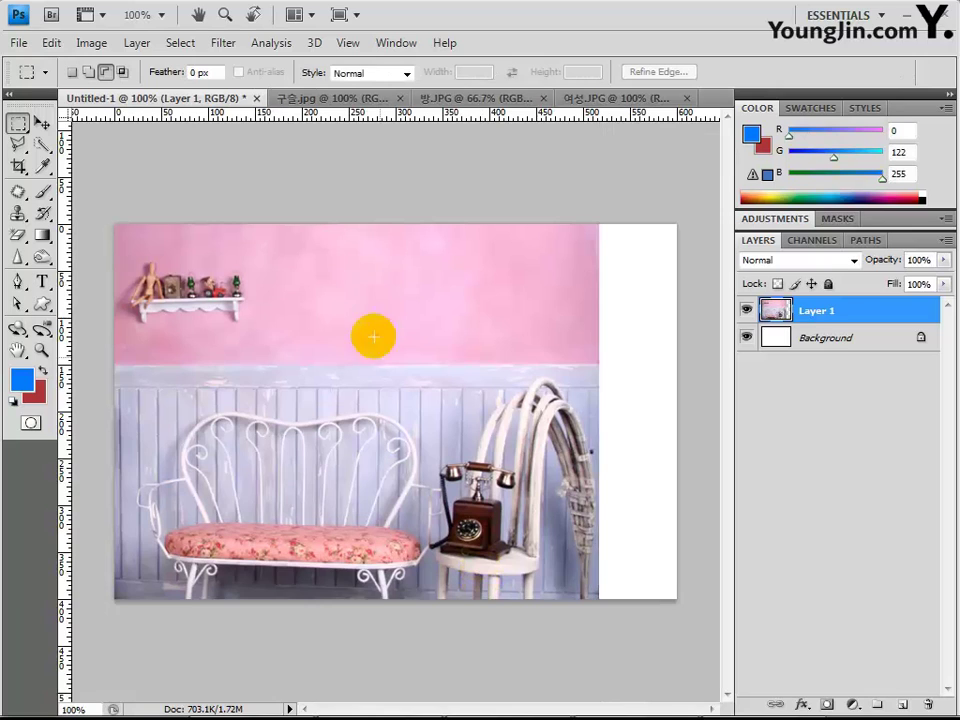
# Compare the room image 방.JPG with the composition, close 방.JPG, and bring up the portrait 여성.JPG
pyautogui.click(500, 100)
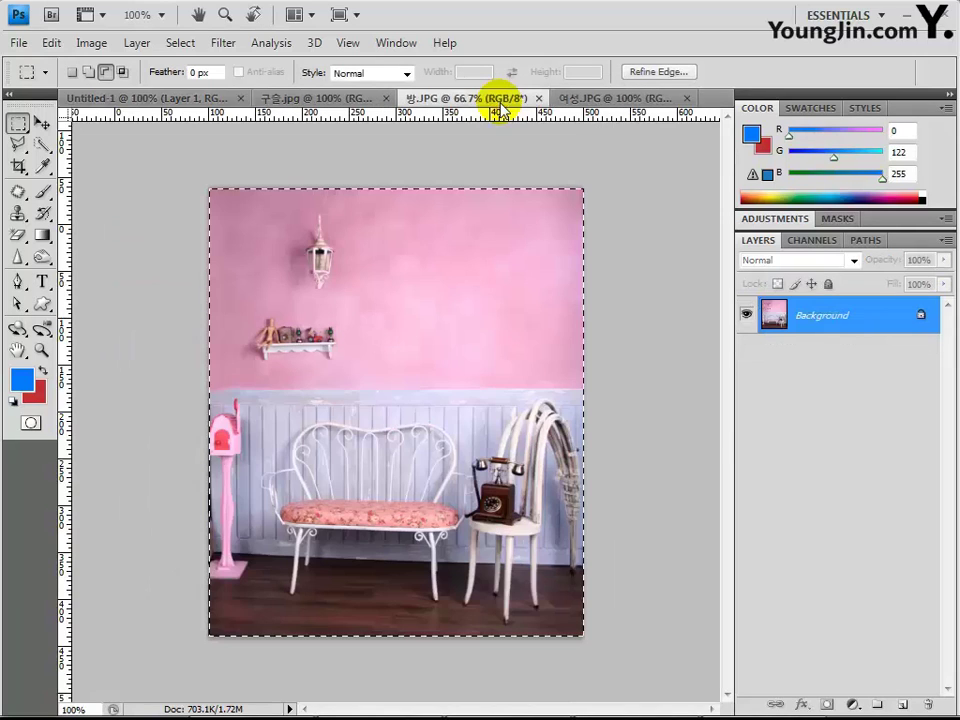
pyautogui.click(155, 97)
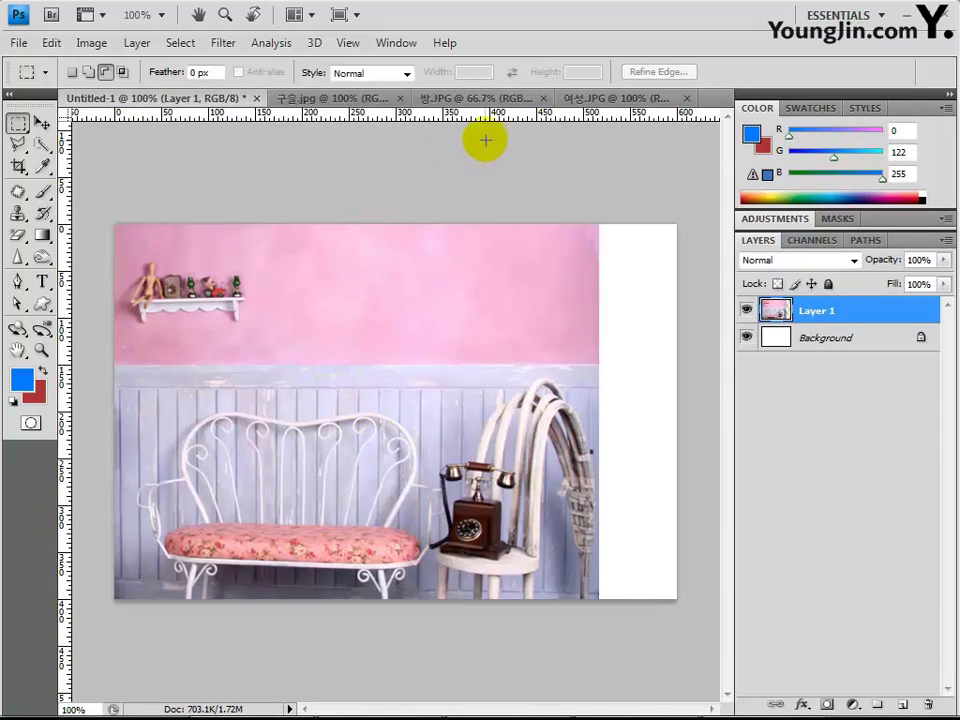
pyautogui.click(498, 101)
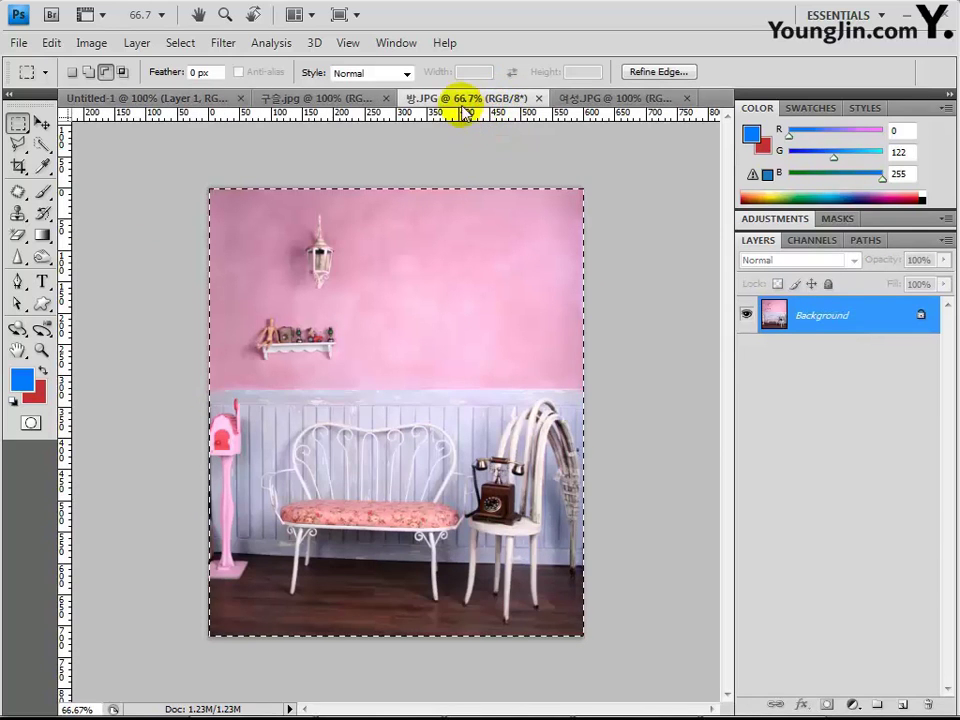
pyautogui.click(538, 98)
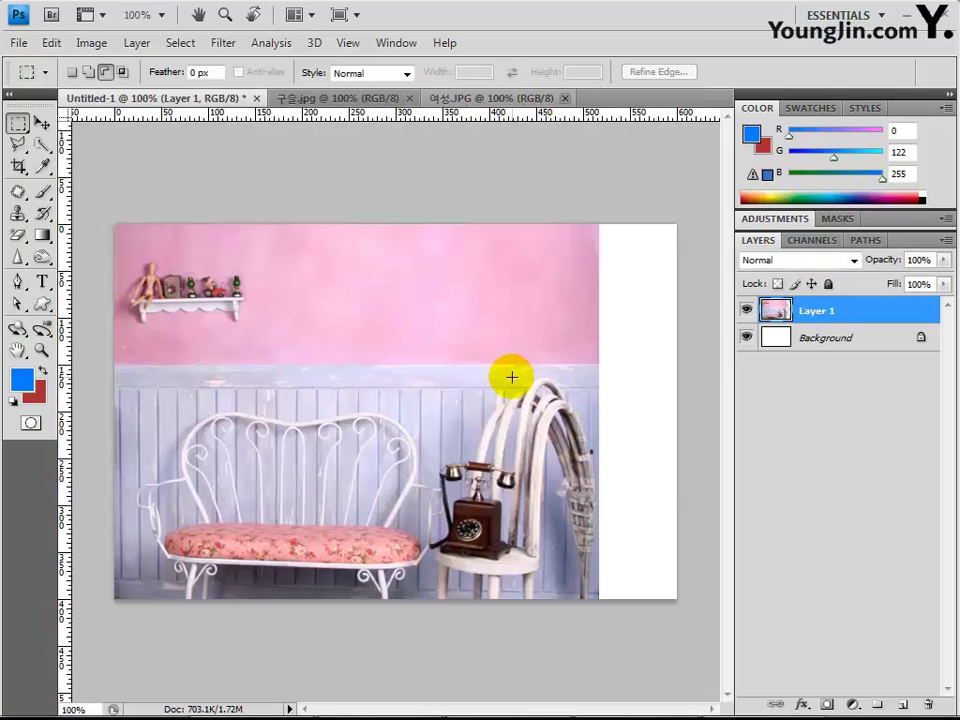
pyautogui.click(481, 99)
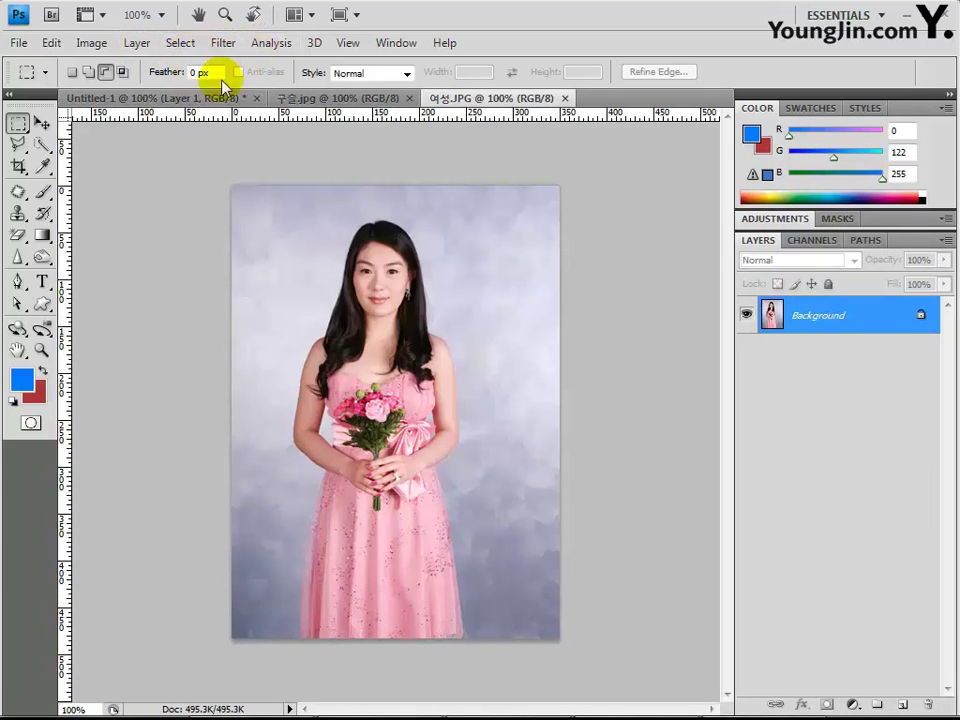
# Select the entire canvas of the portrait image 여성.JPG and copy it
pyautogui.click(343, 160)
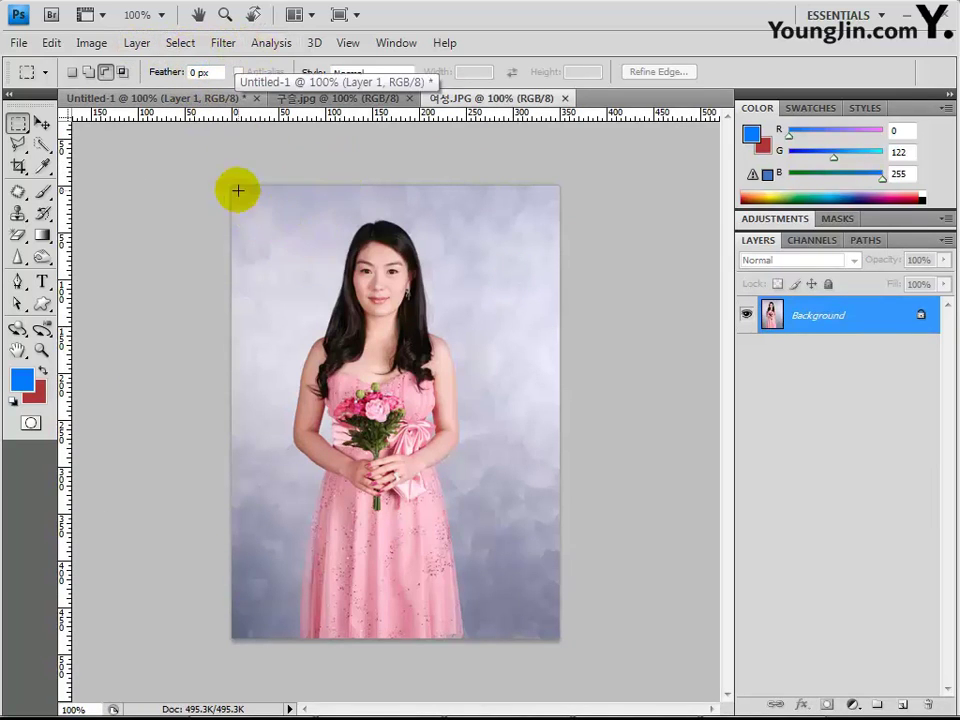
pyautogui.click(181, 45)
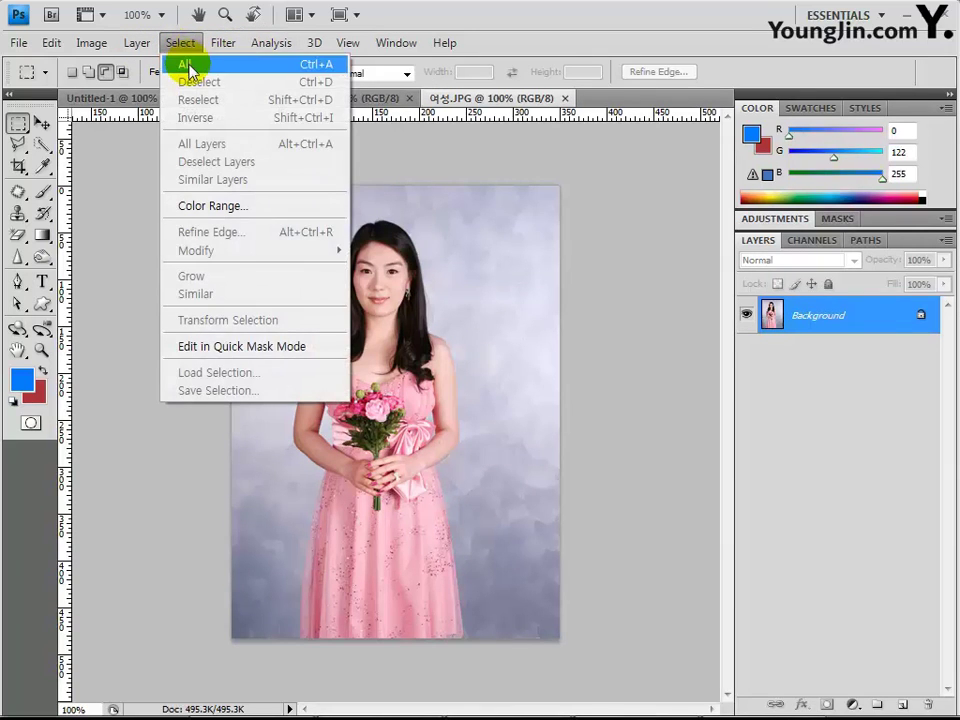
pyautogui.click(189, 66)
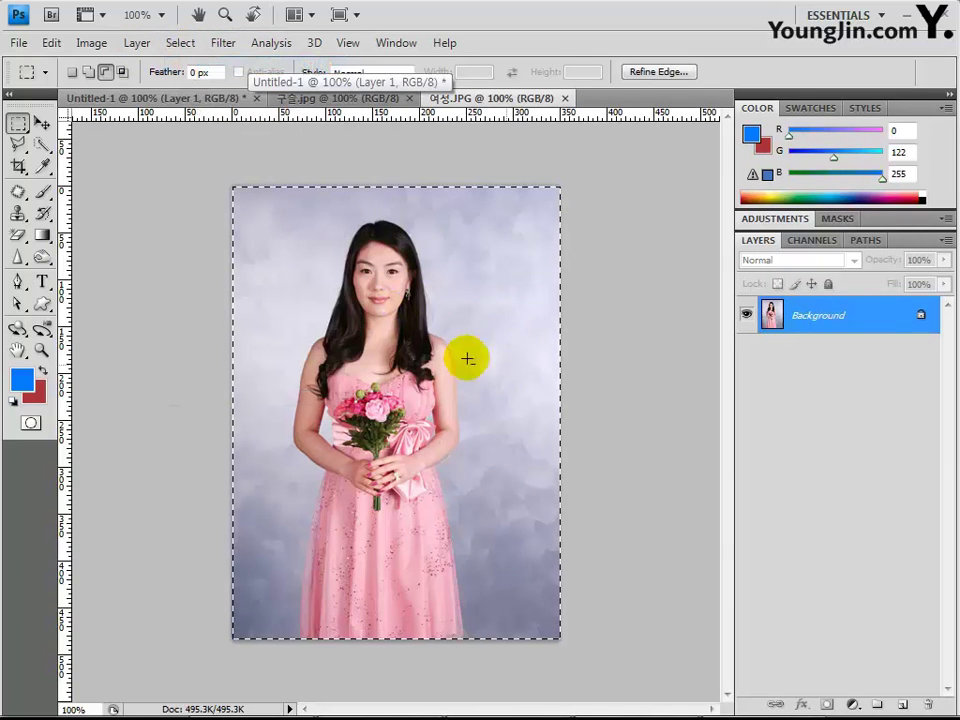
pyautogui.click(51, 43)
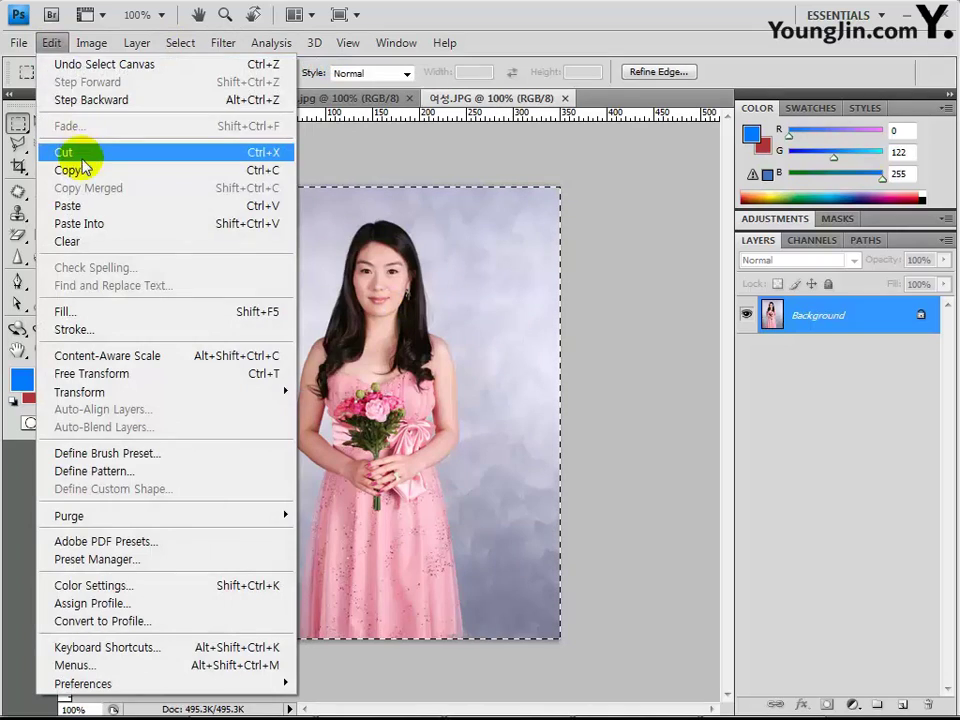
pyautogui.click(95, 170)
# Paste the copied portrait into Untitled-1 and move it sideways so it covers the white strip and the telephone chair, leaving the bench clear
pyautogui.click(92, 99)
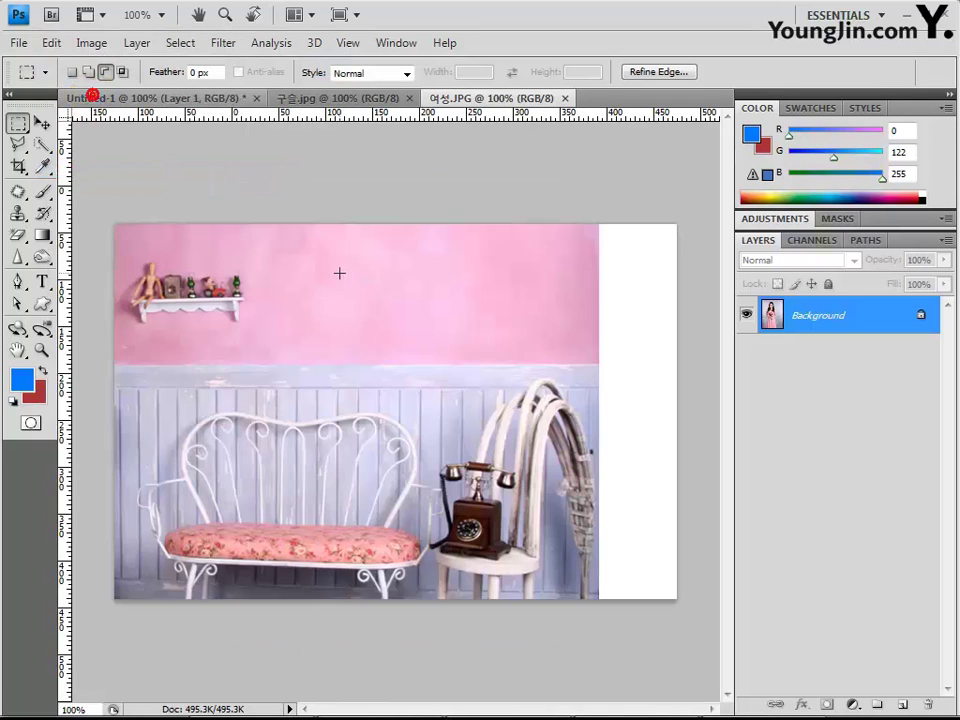
pyautogui.click(52, 43)
pyautogui.click(94, 206)
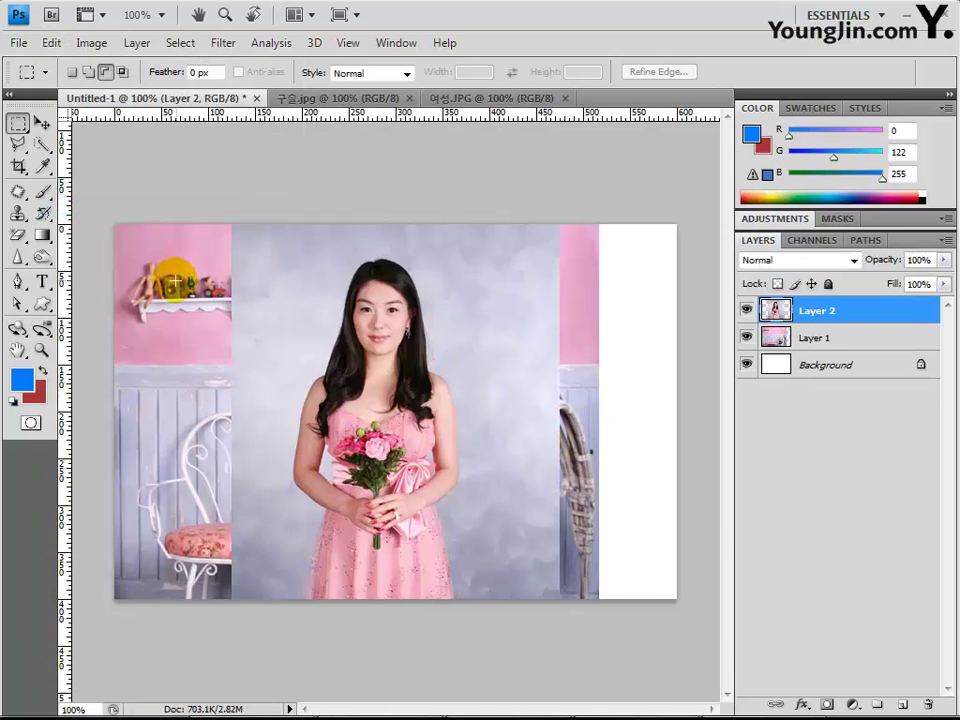
pyautogui.click(41, 122)
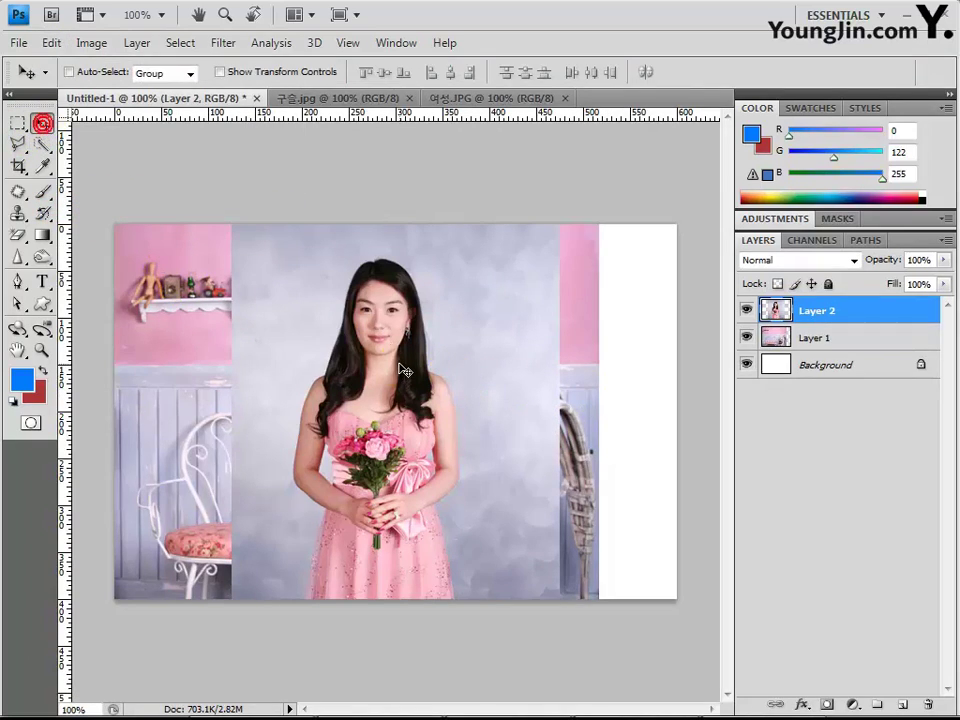
pyautogui.moveTo(422, 392); pyautogui.dragTo(553, 390)
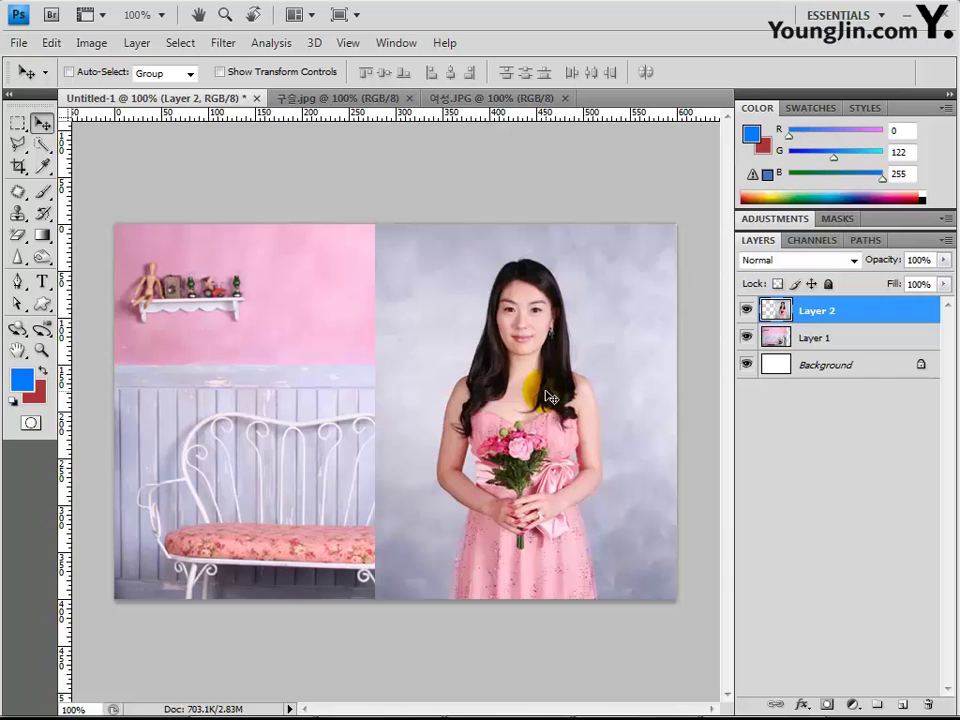
pyautogui.moveTo(547, 378); pyautogui.dragTo(588, 377)
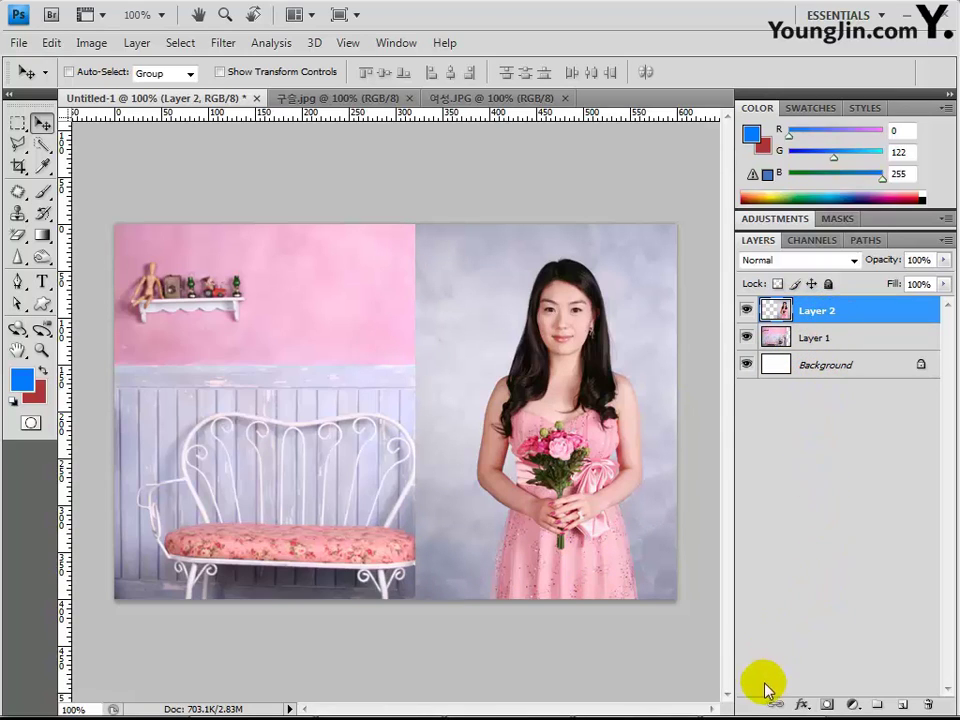
# Add a layer mask to the woman's layer and reset the colours to white foreground and black background
pyautogui.click(829, 706)
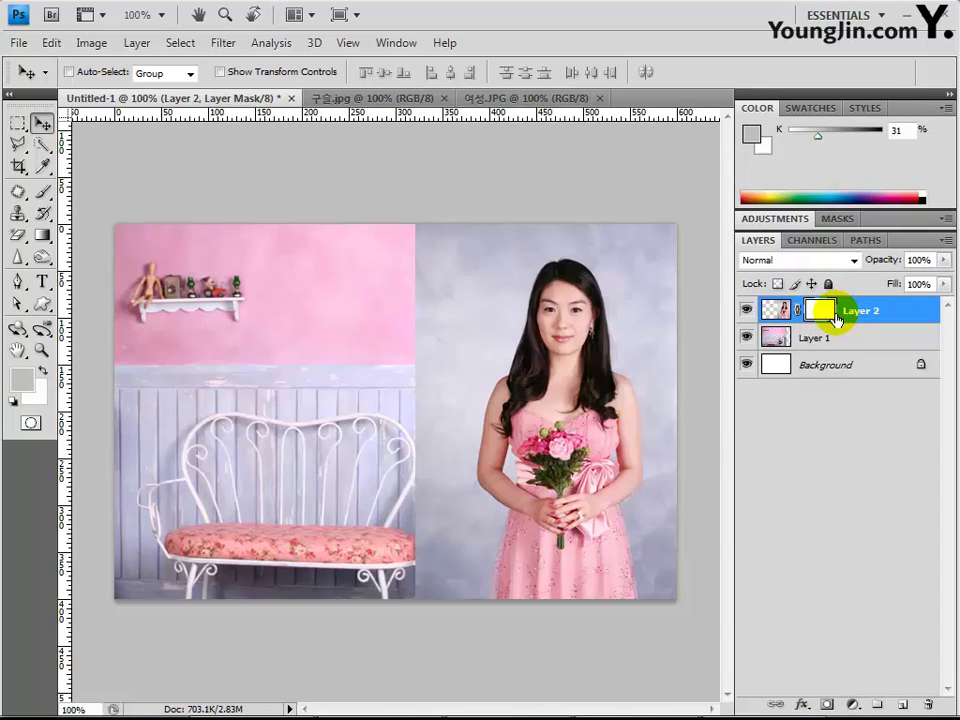
pyautogui.click(42, 371)
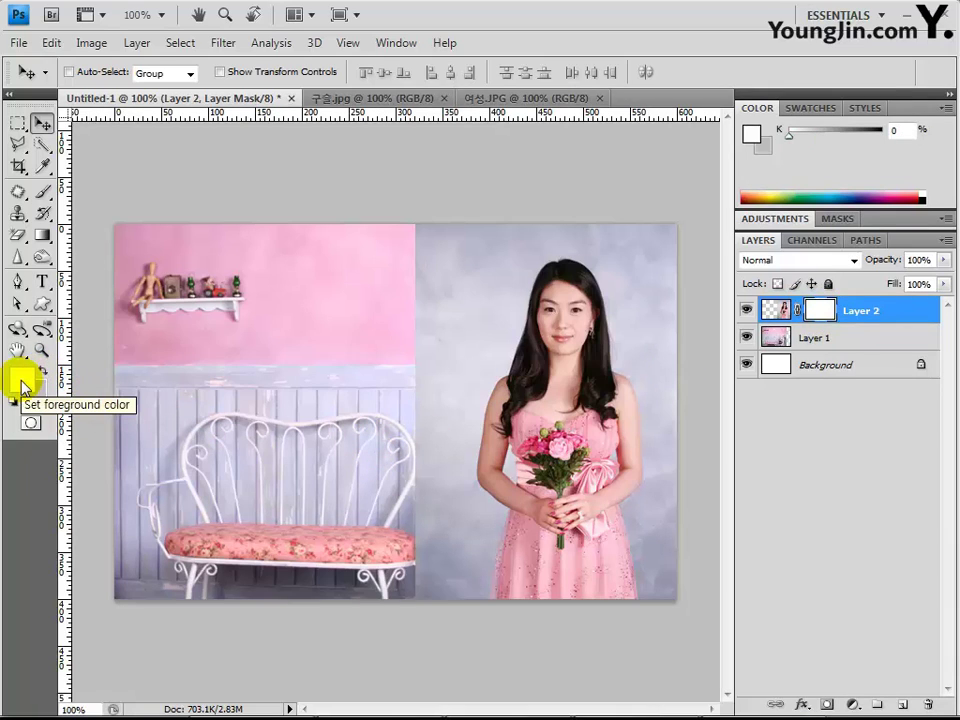
pyautogui.click(13, 401)
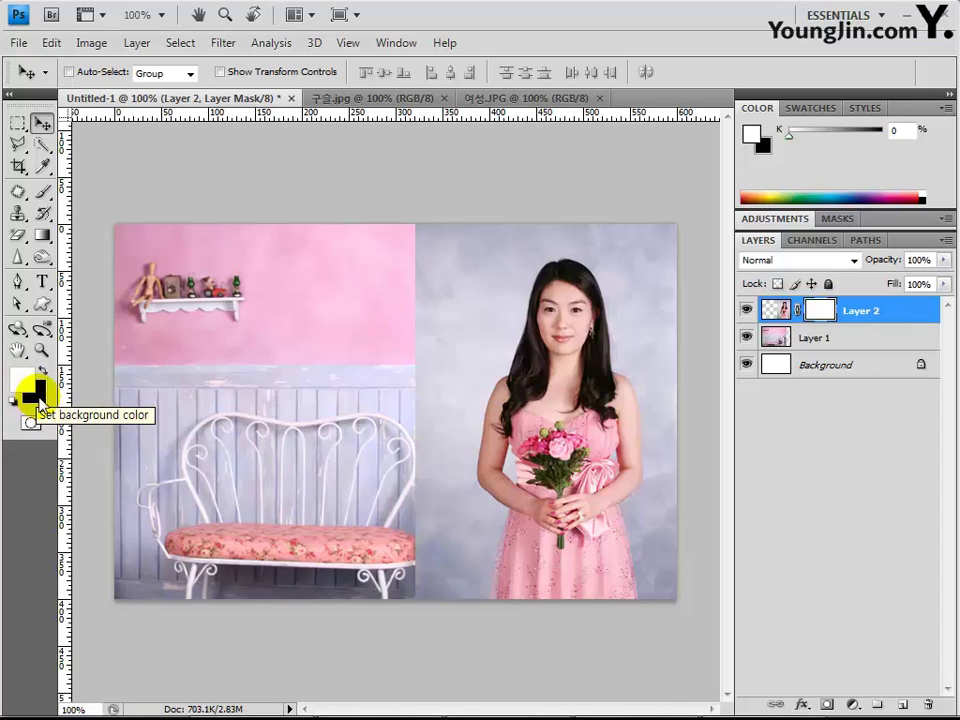
# Draw a linear Foreground to Background gradient on the woman's layer mask, from beside her hair across the photo edge toward the bench
pyautogui.click(41, 236)
pyautogui.click(40, 238)
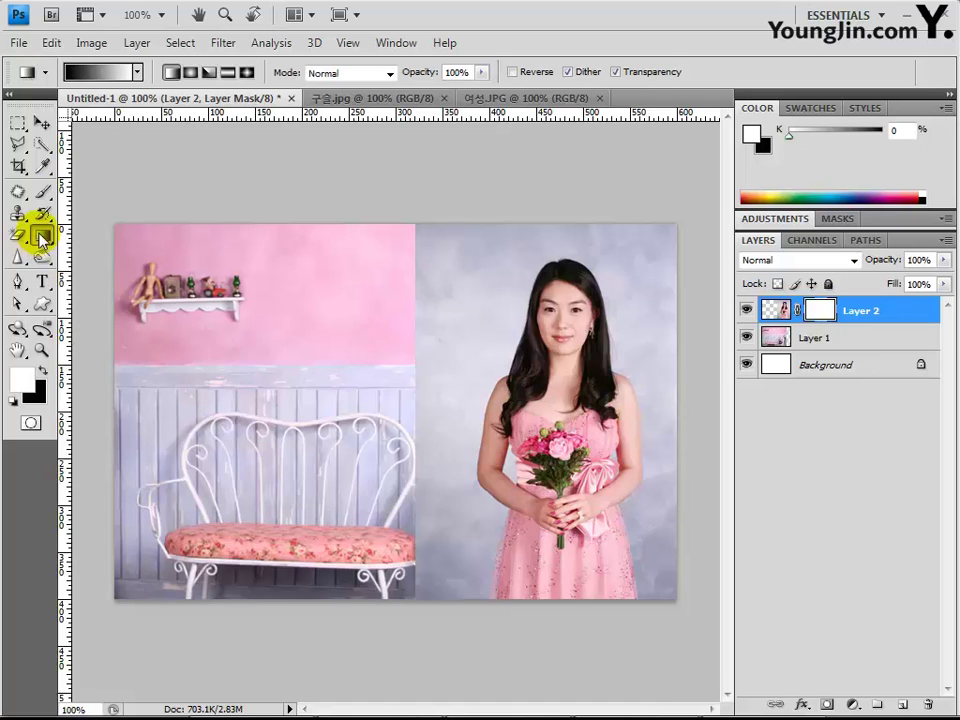
pyautogui.click(137, 72)
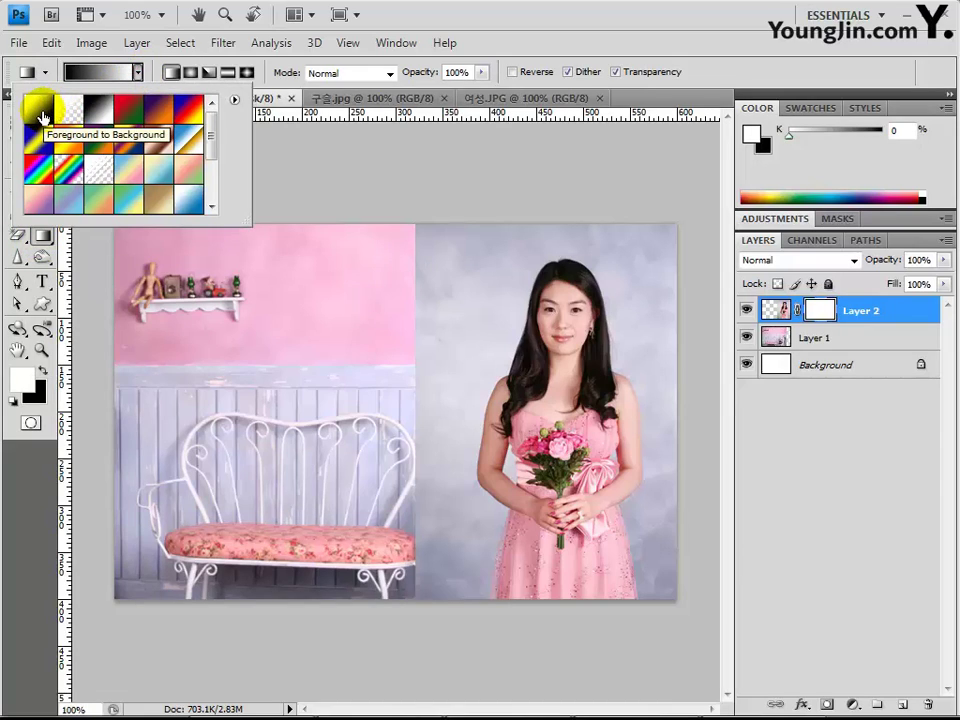
pyautogui.click(43, 118)
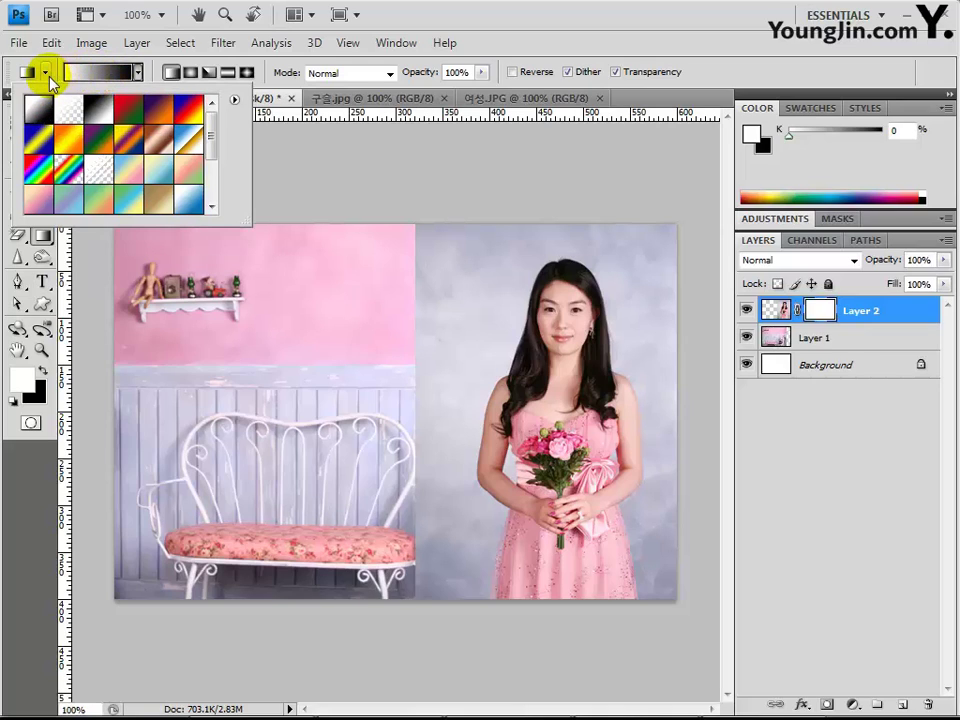
pyautogui.click(140, 72)
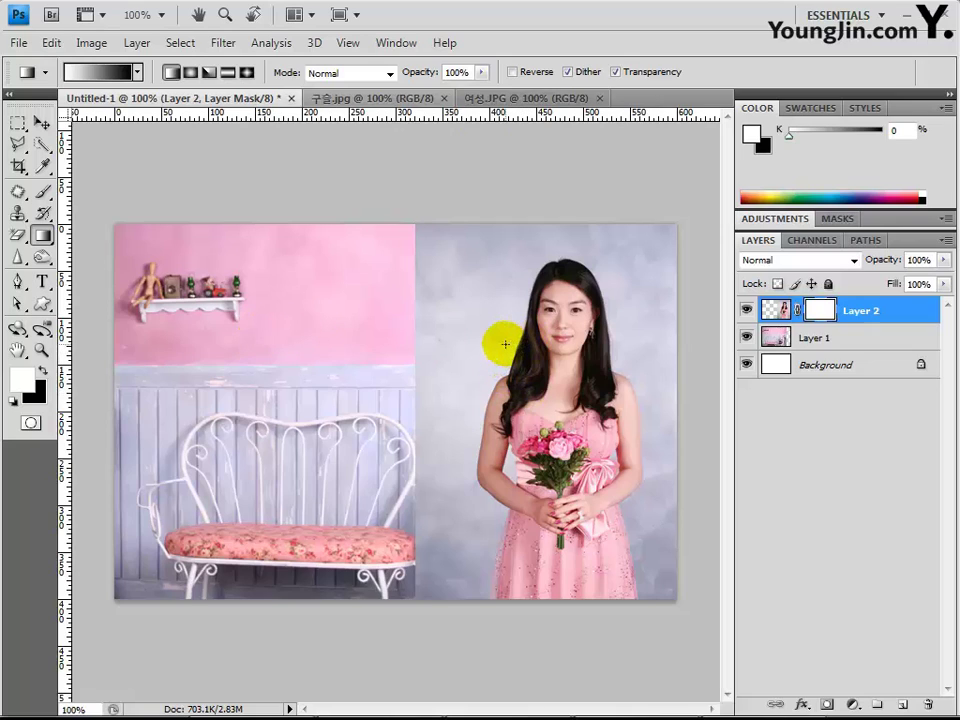
pyautogui.moveTo(513, 344); pyautogui.dragTo(311, 347)
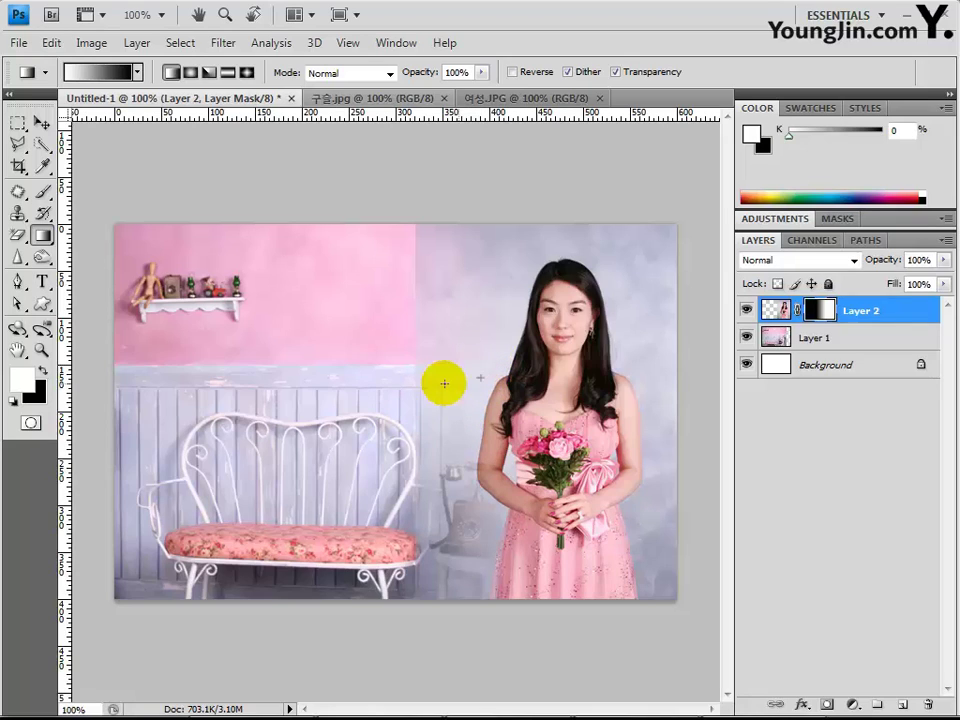
# Redraw the mask gradient over shorter spans beside the woman, blending her backdrop into the room and hiding most of the telephone chair
pyautogui.moveTo(444, 383); pyautogui.dragTo(399, 435)
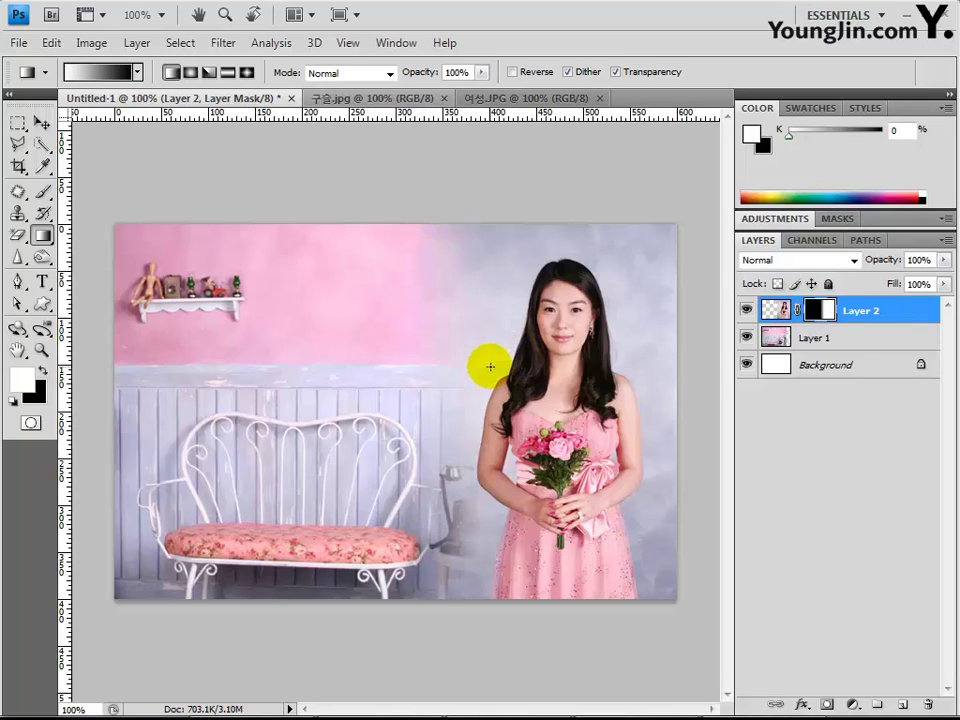
pyautogui.moveTo(491, 373); pyautogui.dragTo(403, 376)
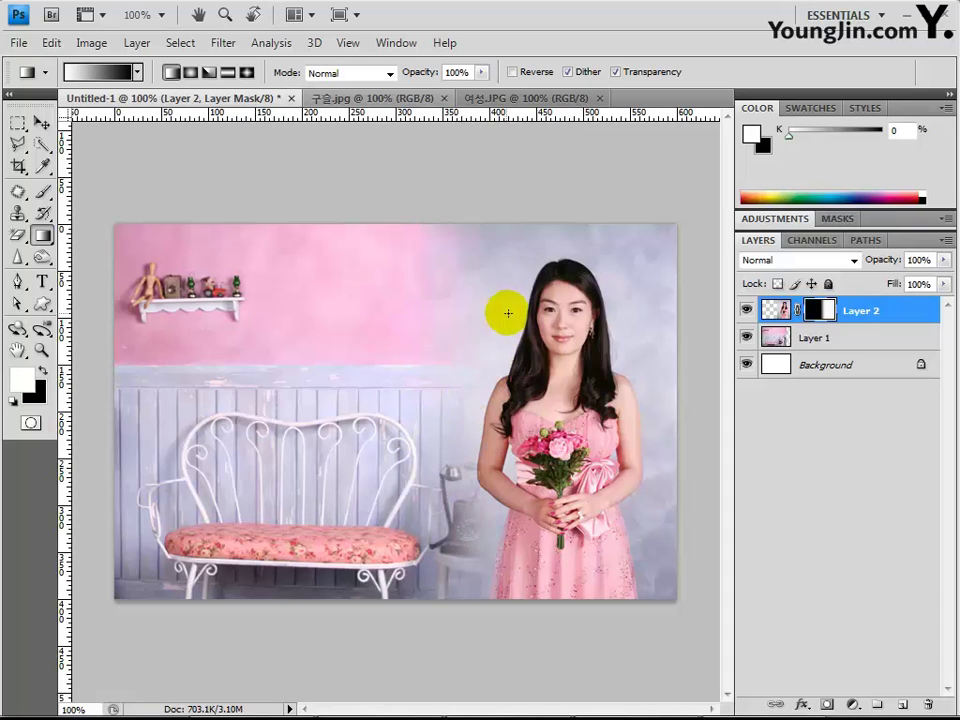
pyautogui.moveTo(504, 519); pyautogui.dragTo(450, 519)
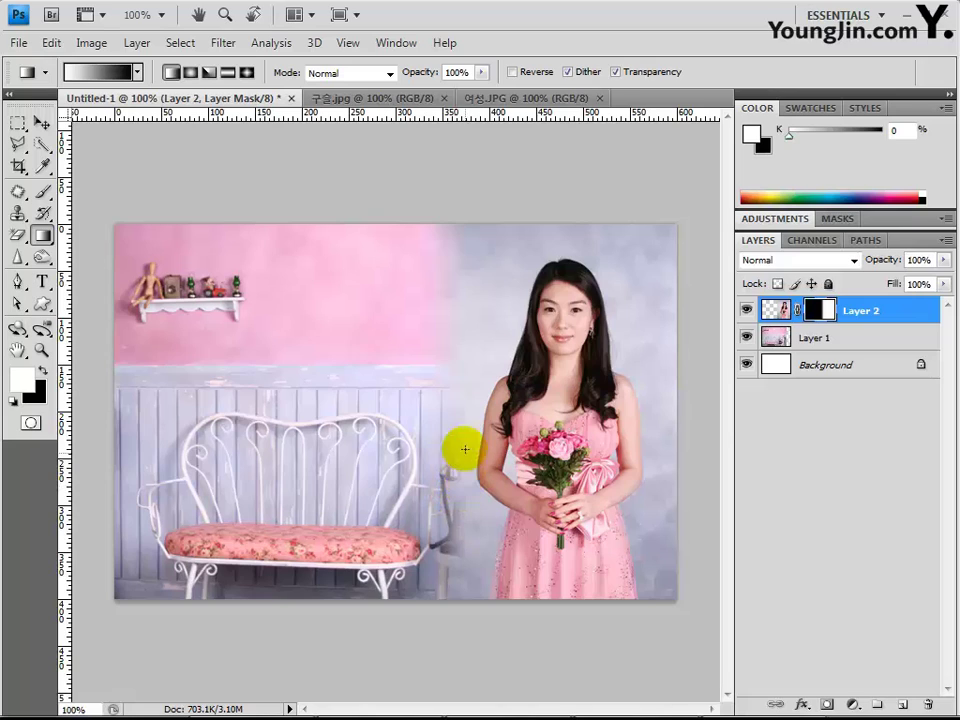
# Bring up the bead image 구슬.jpg, select its entire canvas and copy it
pyautogui.click(383, 99)
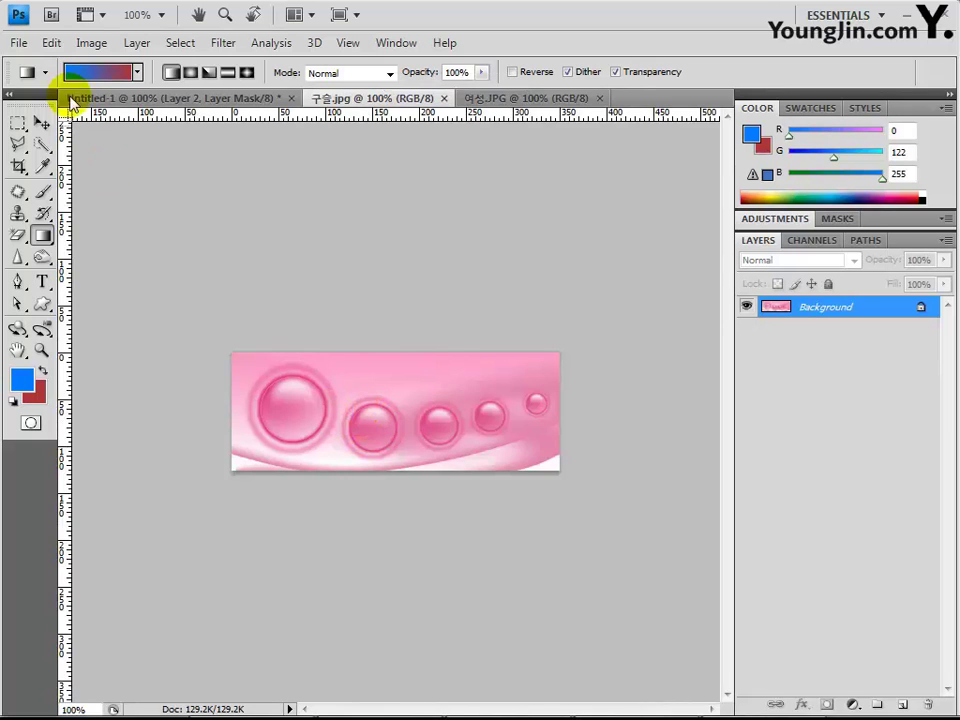
pyautogui.click(180, 43)
pyautogui.click(200, 66)
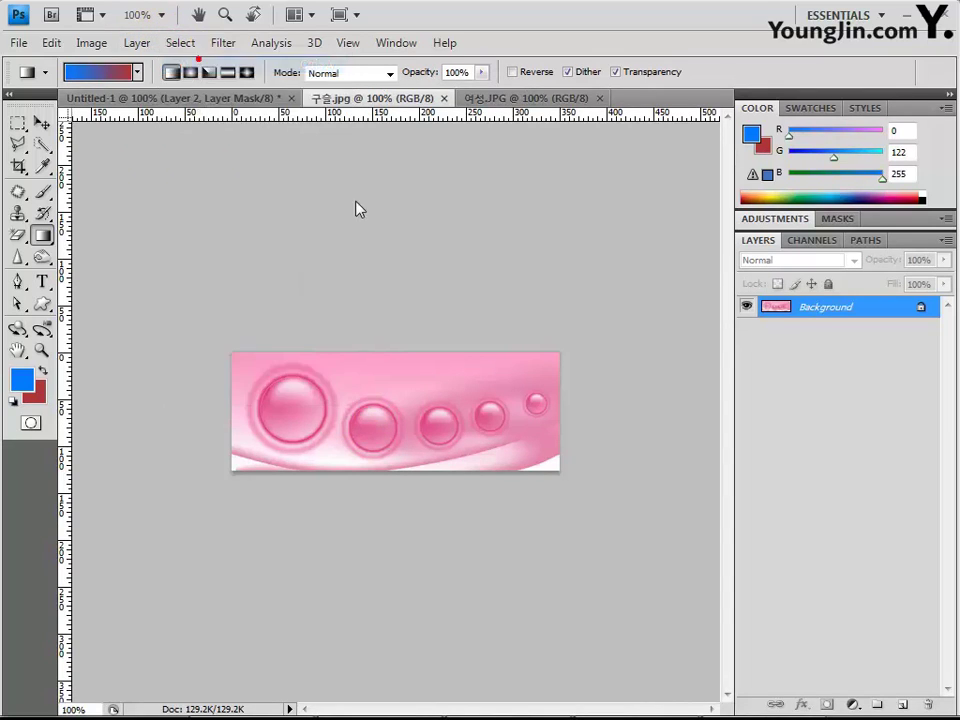
pyautogui.click(50, 43)
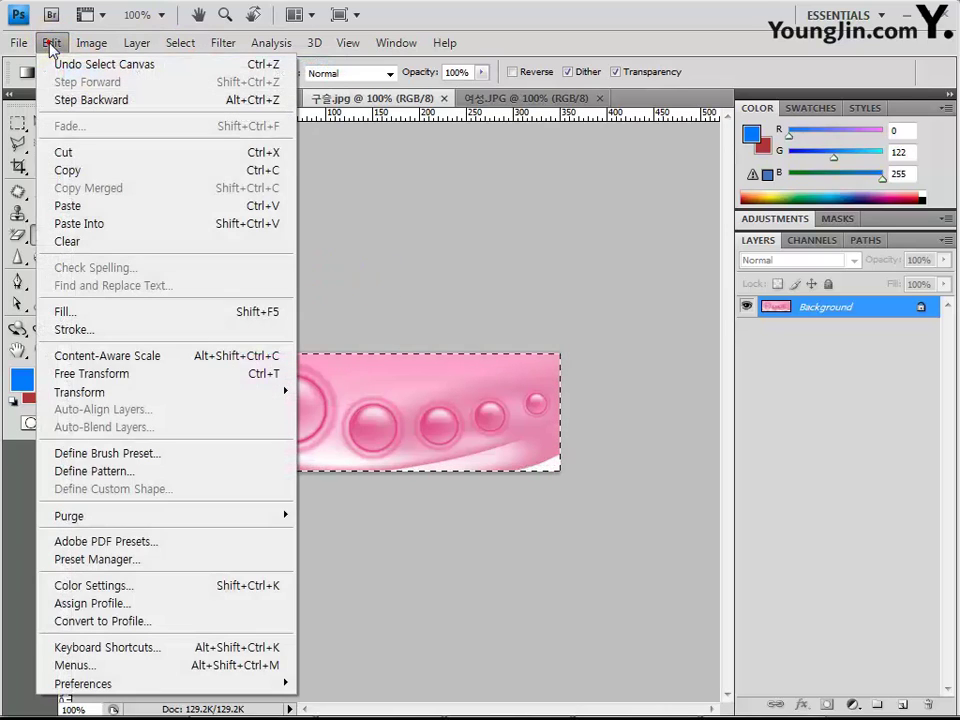
pyautogui.click(70, 171)
# Return to Untitled-1 and make a circular selection about 125 px across between the bench and the woman with the Elliptical Marquee tool
pyautogui.click(125, 99)
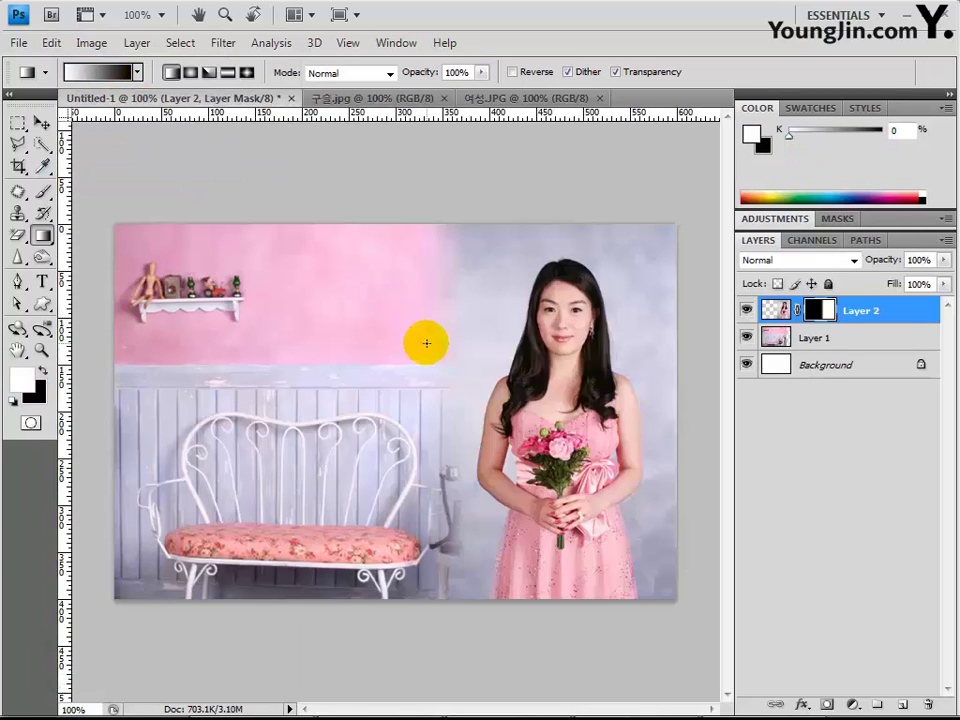
pyautogui.click(18, 126)
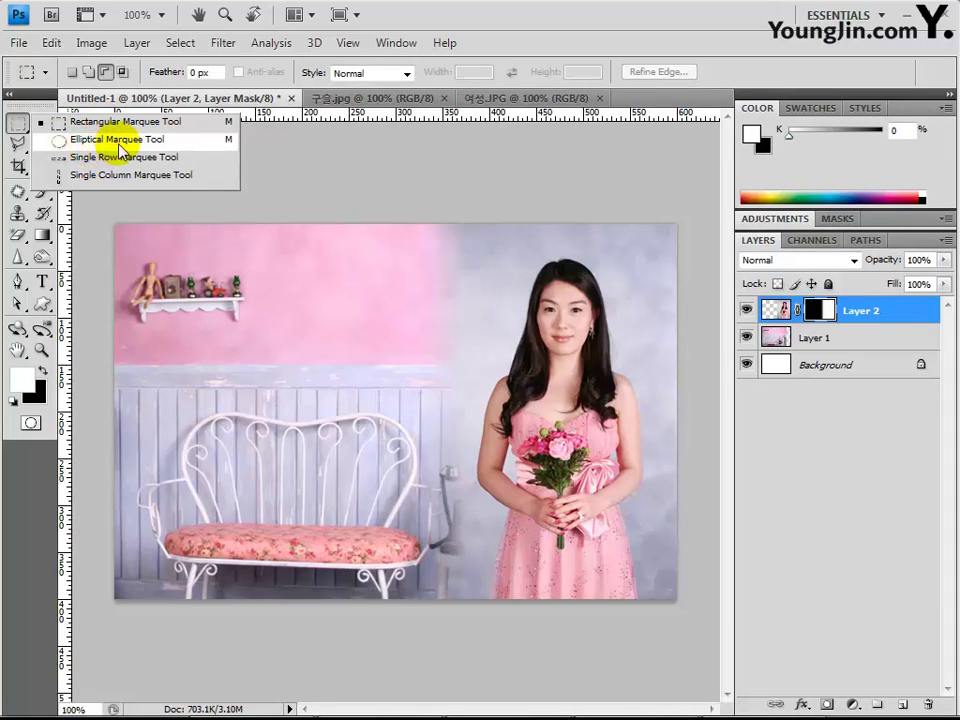
pyautogui.click(118, 139)
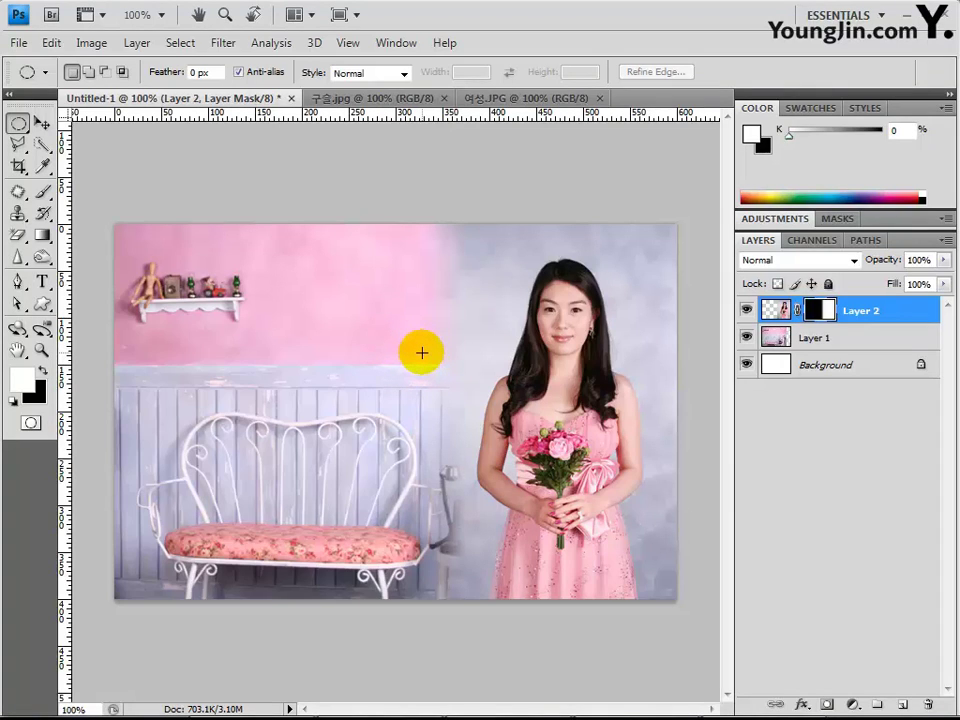
pyautogui.moveTo(429, 349)
pyautogui.mouseDown()
pyautogui.moveTo(384, 306)
pyautogui.moveTo(335, 296)
pyautogui.mouseUp()
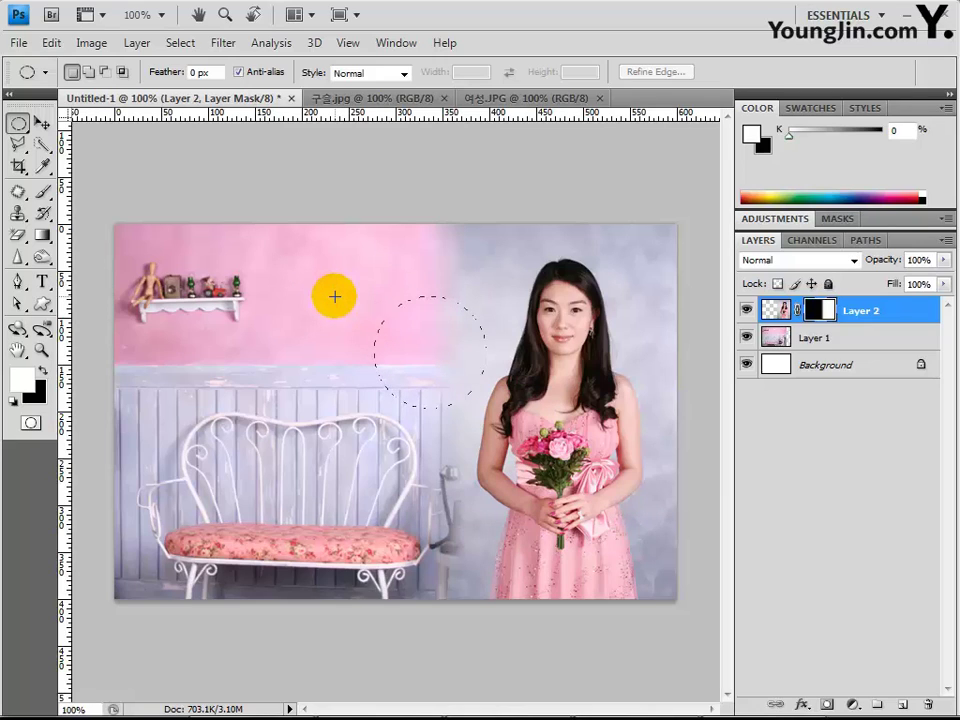
pyautogui.moveTo(333, 296); pyautogui.dragTo(512, 439)
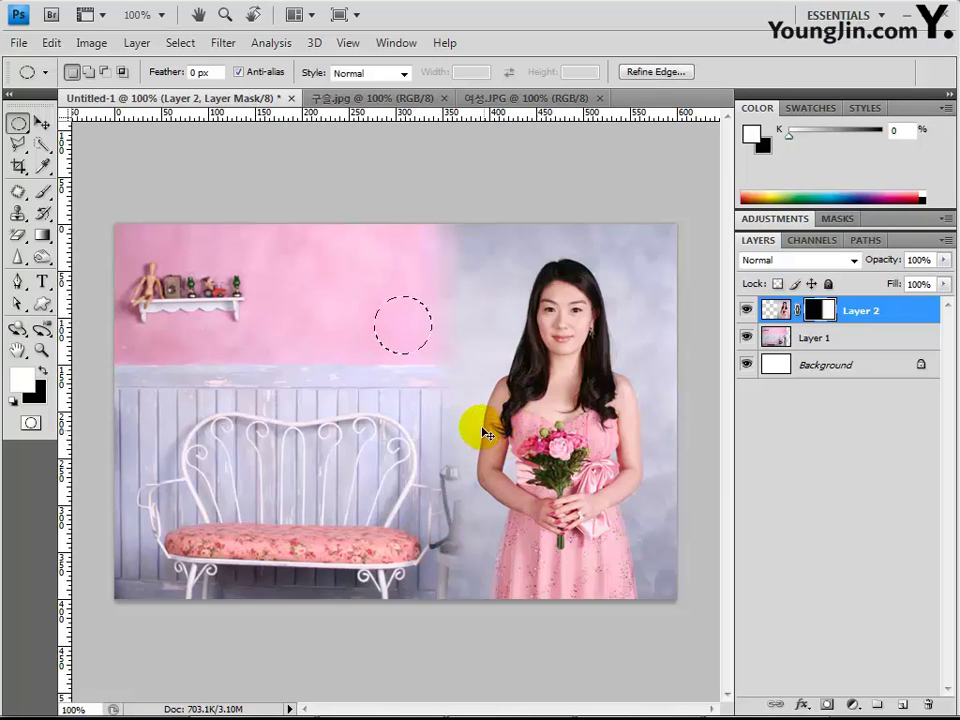
pyautogui.click(430, 361)
pyautogui.moveTo(370, 305)
pyautogui.mouseDown()
pyautogui.moveTo(336, 285)
pyautogui.moveTo(355, 301)
pyautogui.mouseUp()
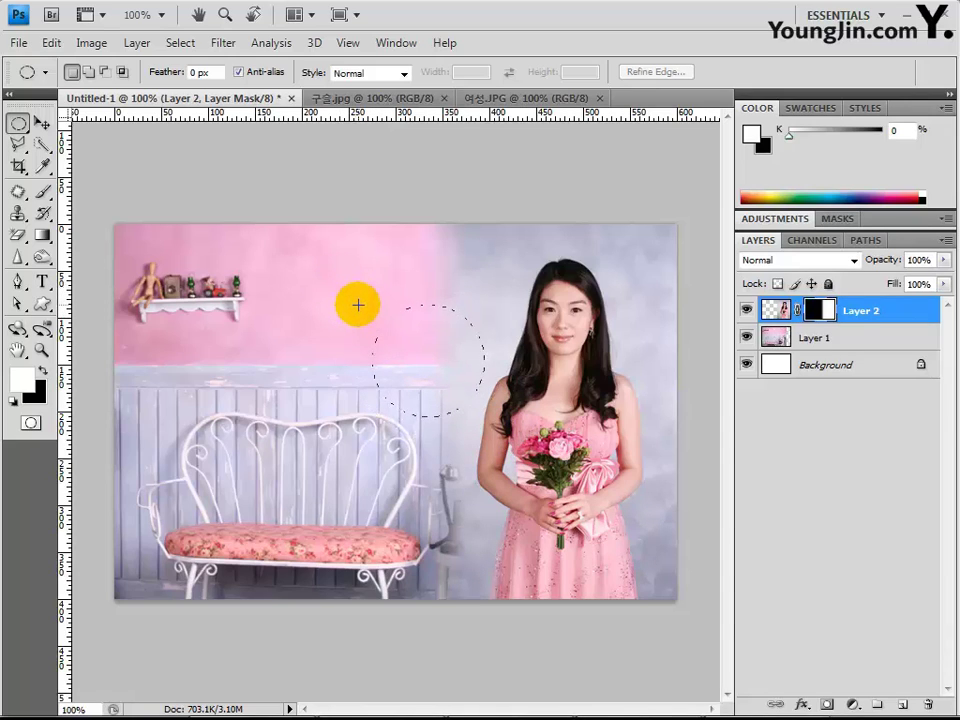
pyautogui.moveTo(355, 304); pyautogui.dragTo(349, 301)
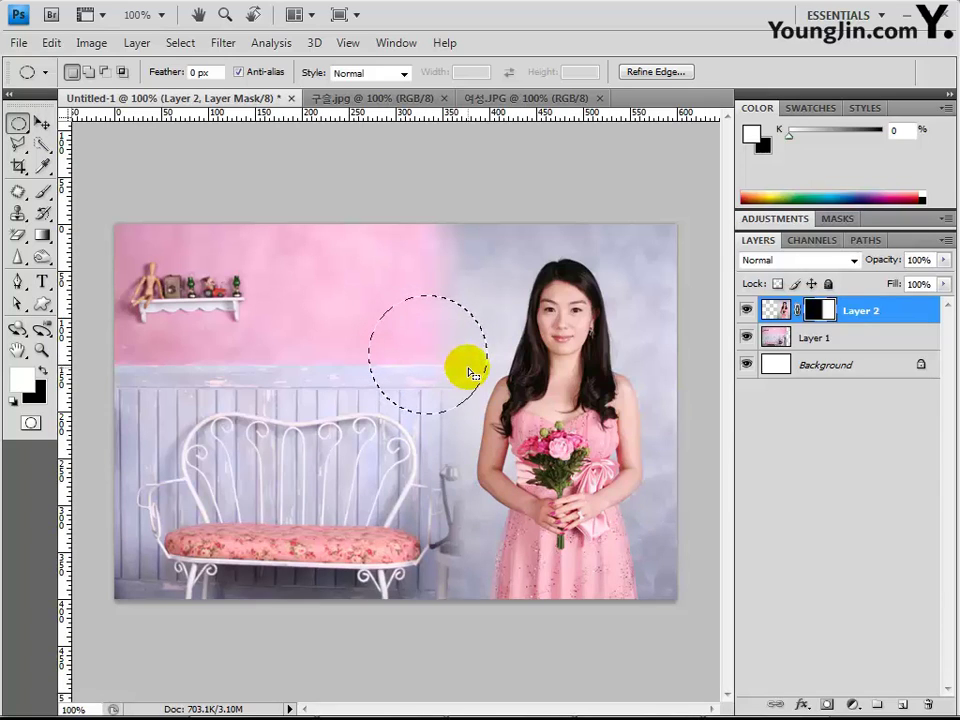
# Paste the copied bead image into the circular selection as a masked layer
pyautogui.click(51, 43)
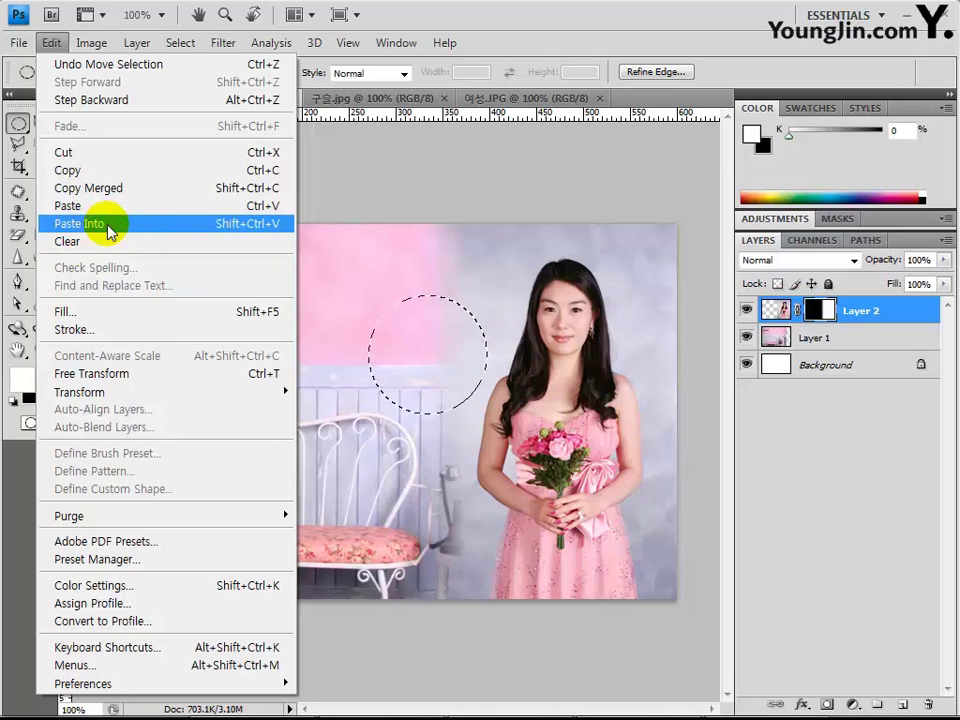
pyautogui.click(82, 226)
pyautogui.moveTo(455, 317); pyautogui.dragTo(458, 402)
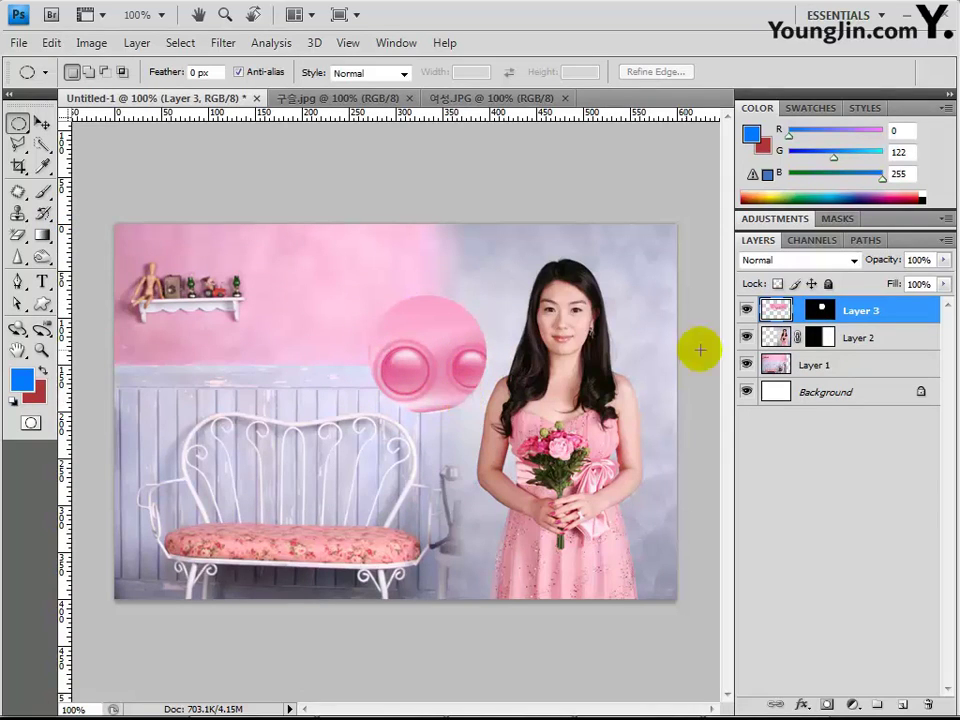
pyautogui.click(818, 312)
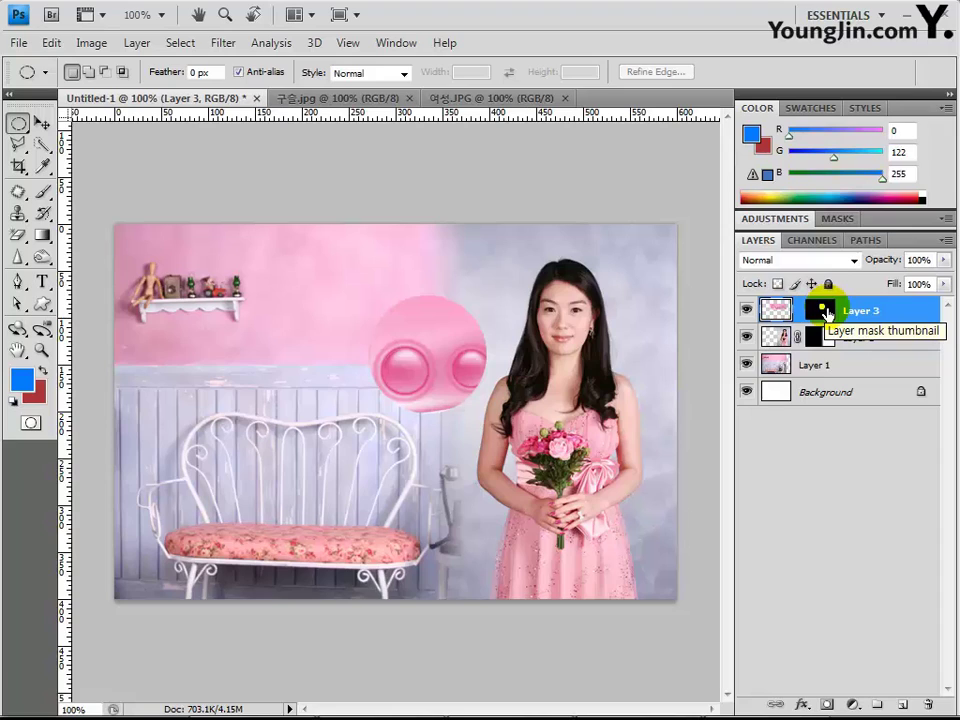
pyautogui.click(778, 310)
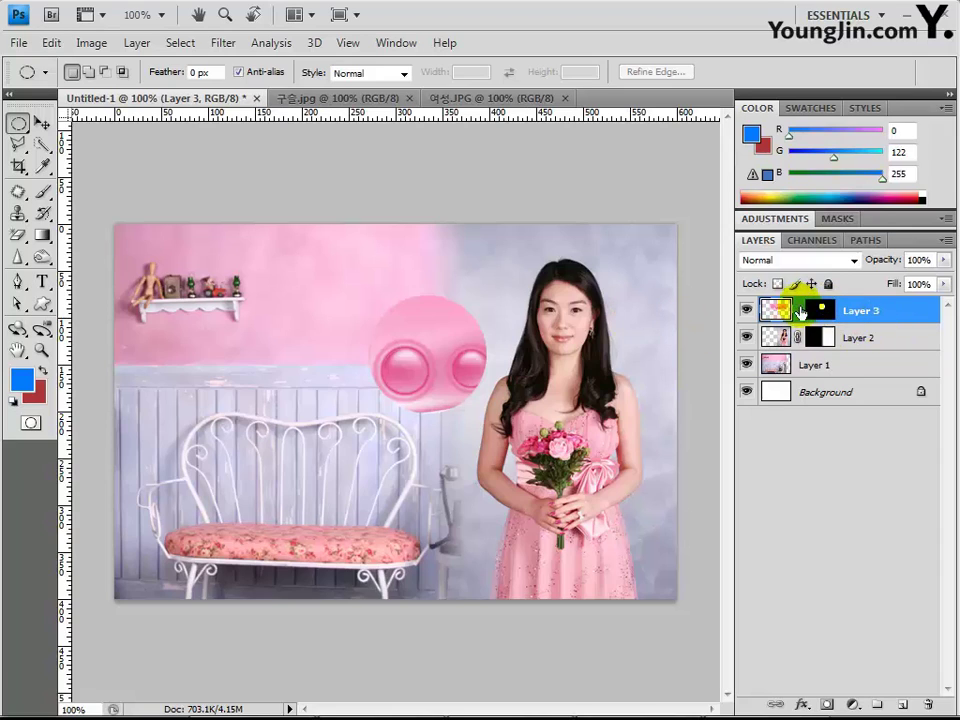
pyautogui.moveTo(759, 330); pyautogui.dragTo(790, 338)
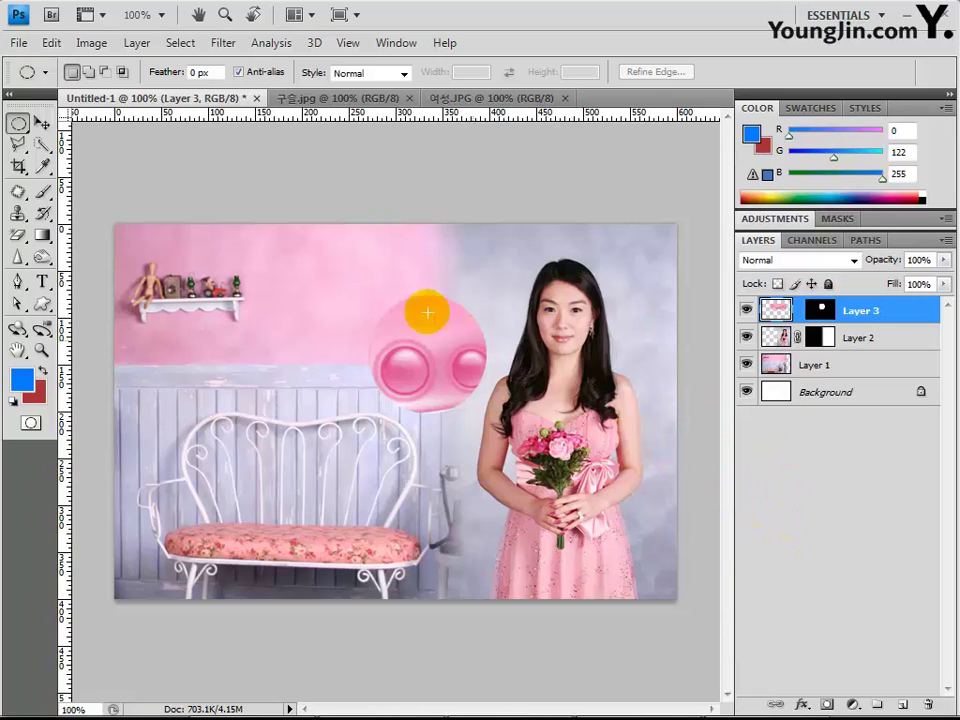
# Add a Stroke layer style with a size of 7 px to the circular bead layer
pyautogui.click(136, 43)
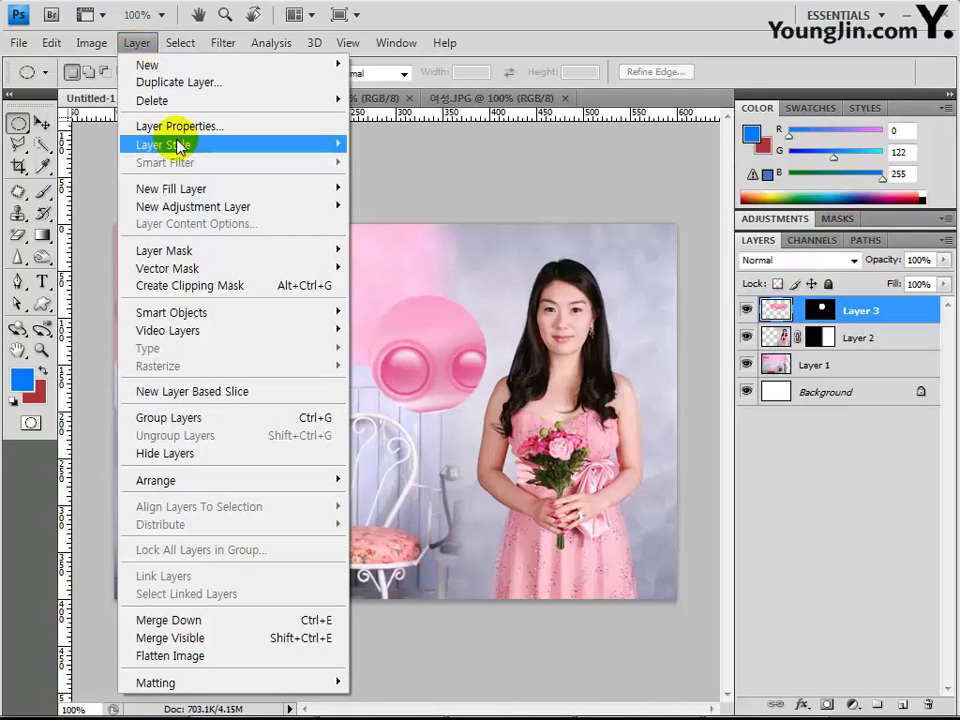
pyautogui.moveTo(179, 145)
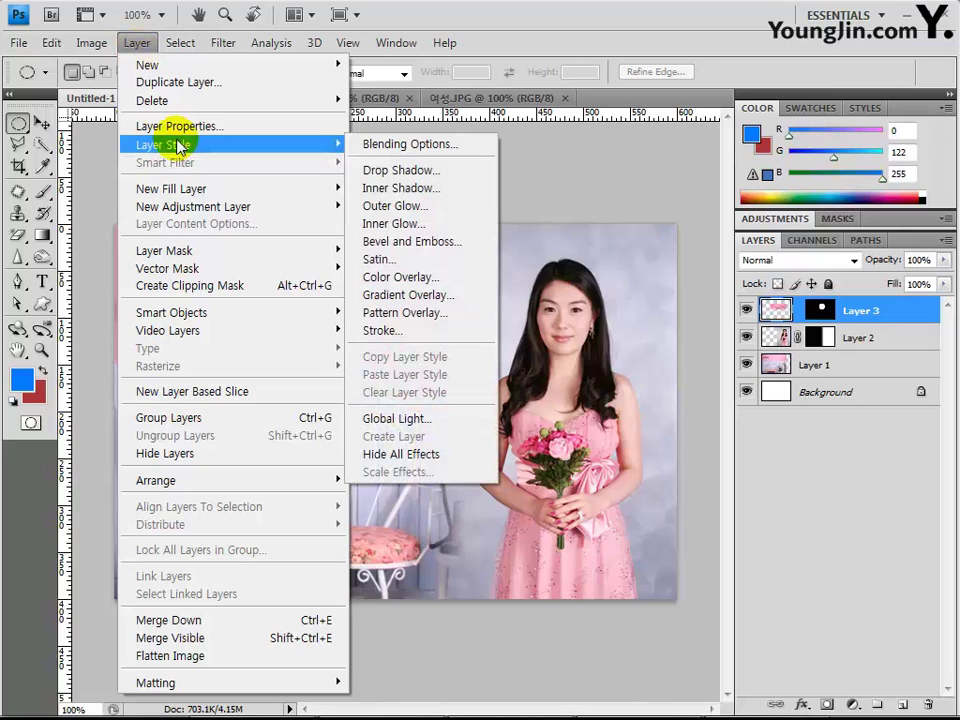
pyautogui.click(388, 333)
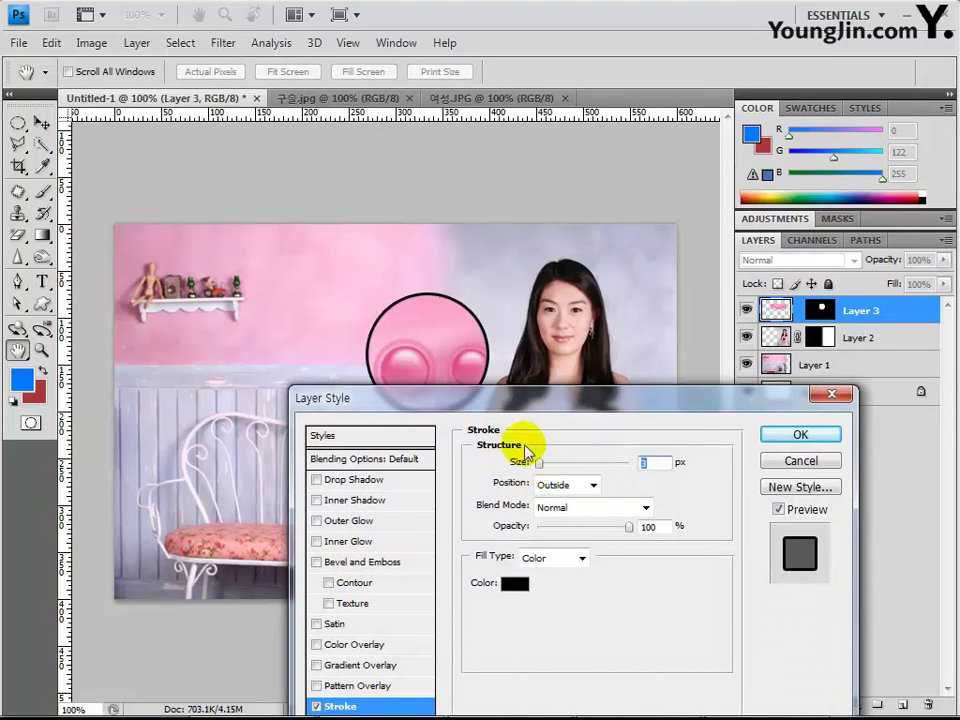
pyautogui.write('7')
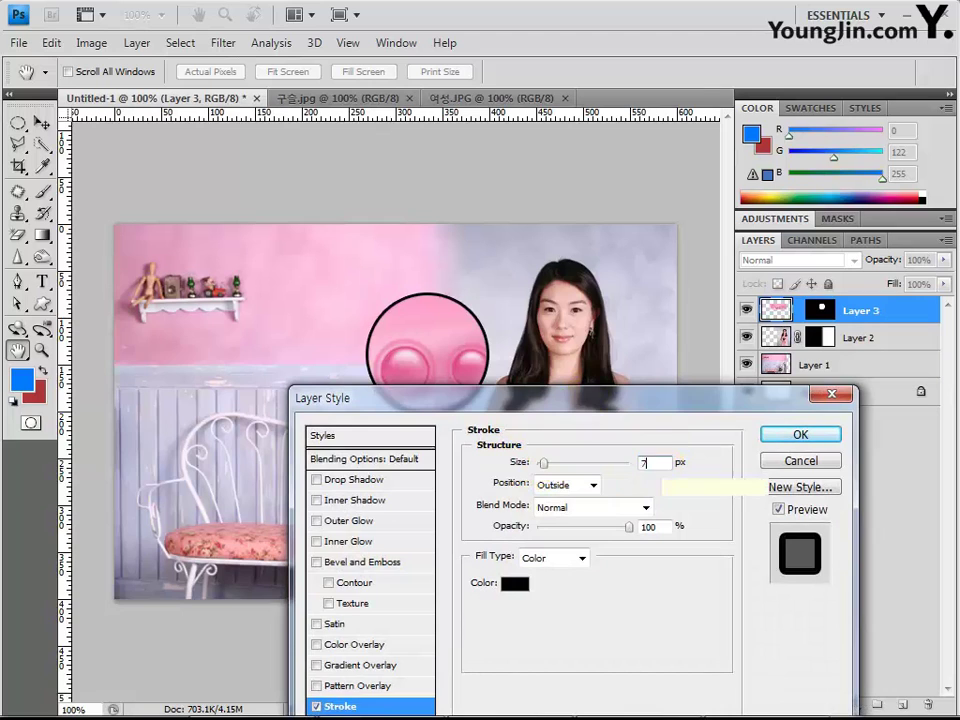
# Set the bead circle's stroke colour to #c0c2d7
pyautogui.click(513, 583)
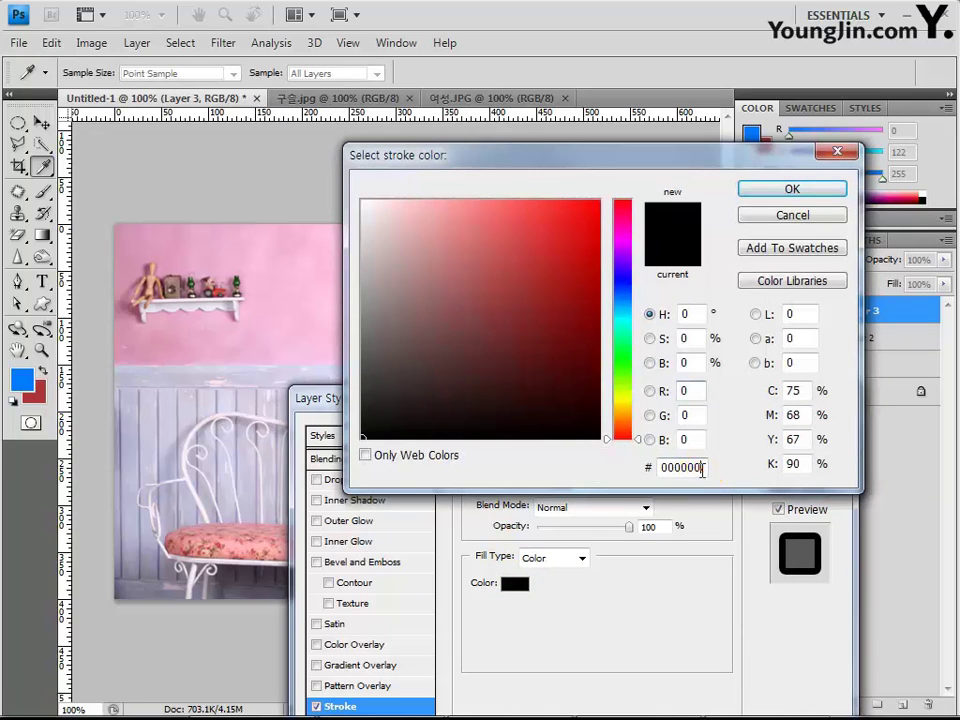
pyautogui.click(700, 467)
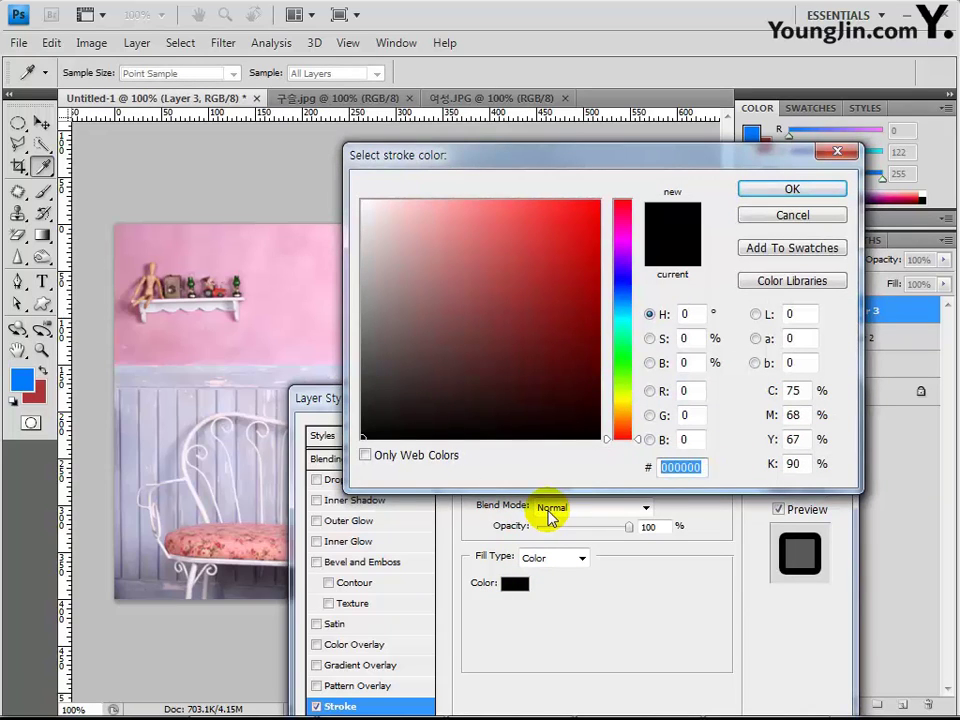
pyautogui.write('c')
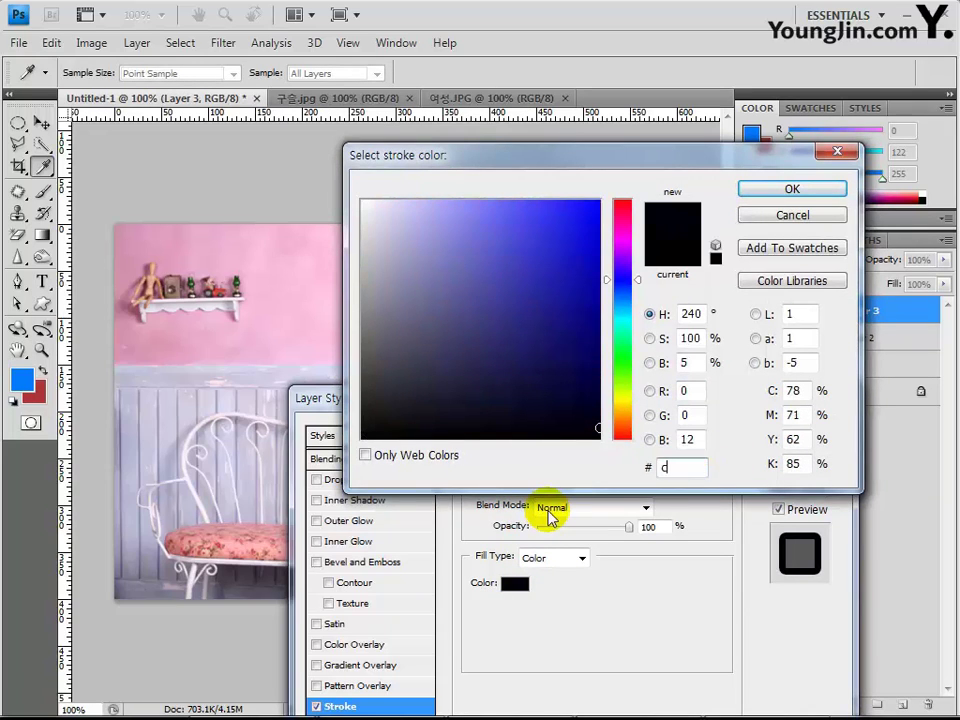
pyautogui.write('0c2d')
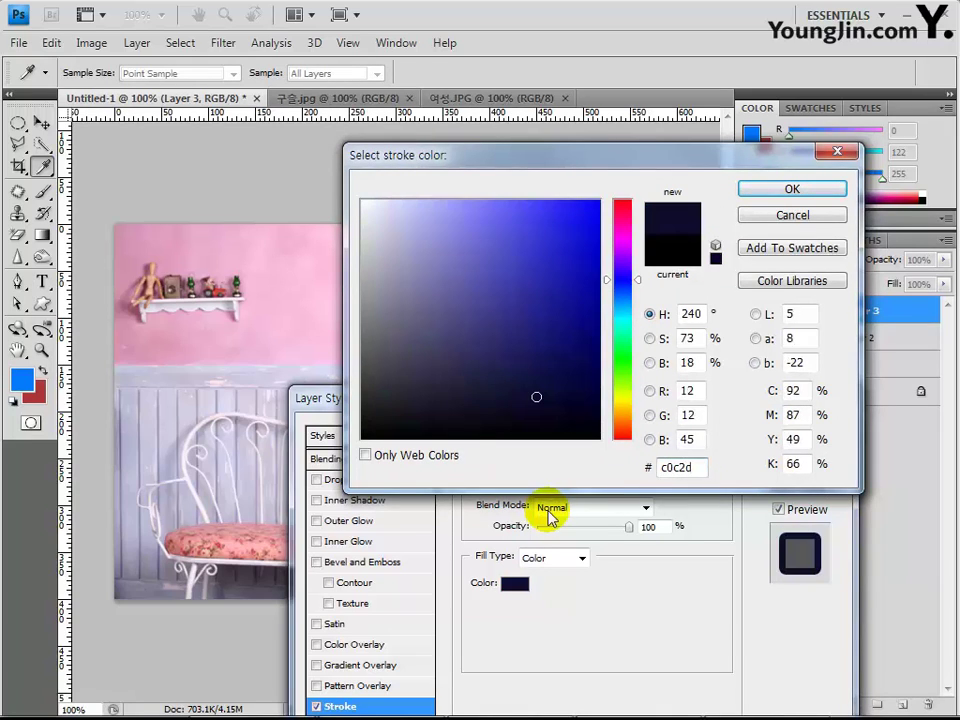
pyautogui.write('7')
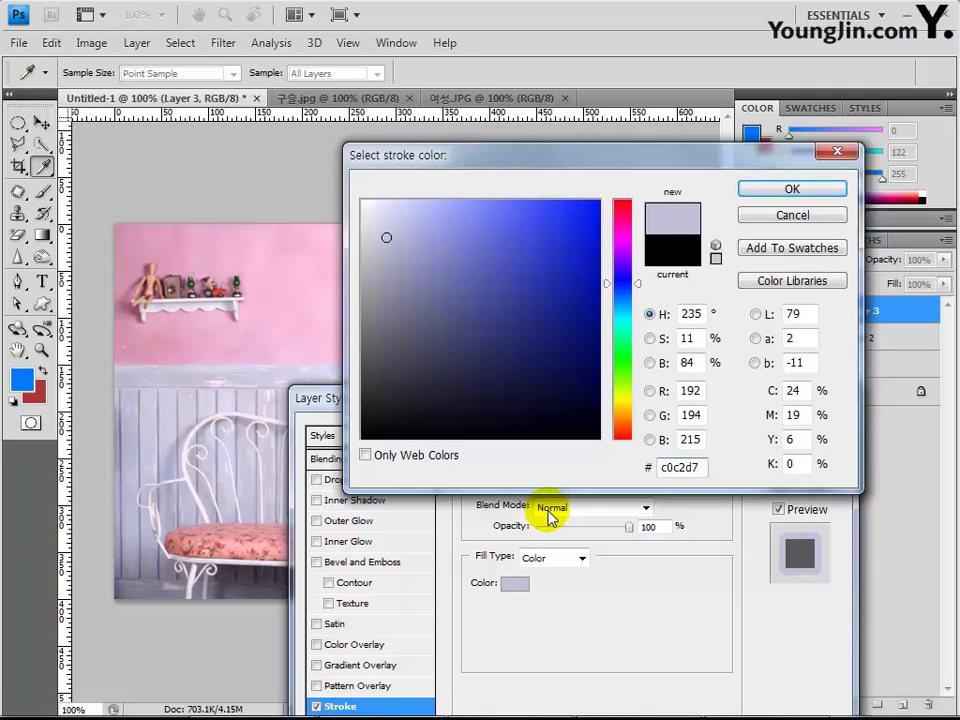
pyautogui.press('Return')
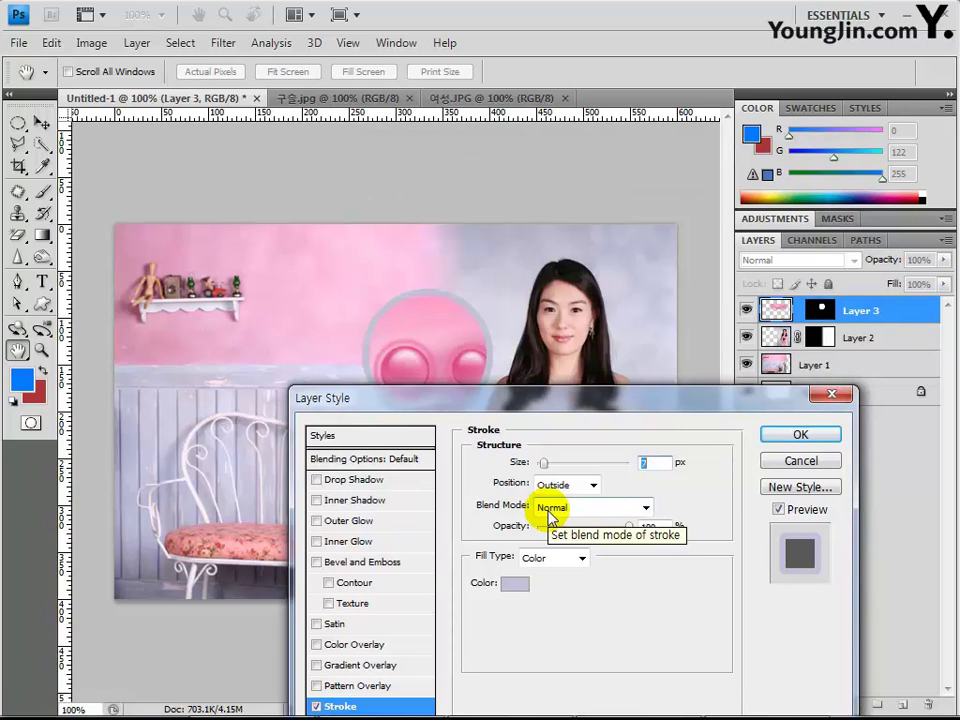
# Add an Outer Glow with a size of 43 px to the bead circle and apply the layer styles
pyautogui.moveTo(392, 400); pyautogui.dragTo(404, 352)
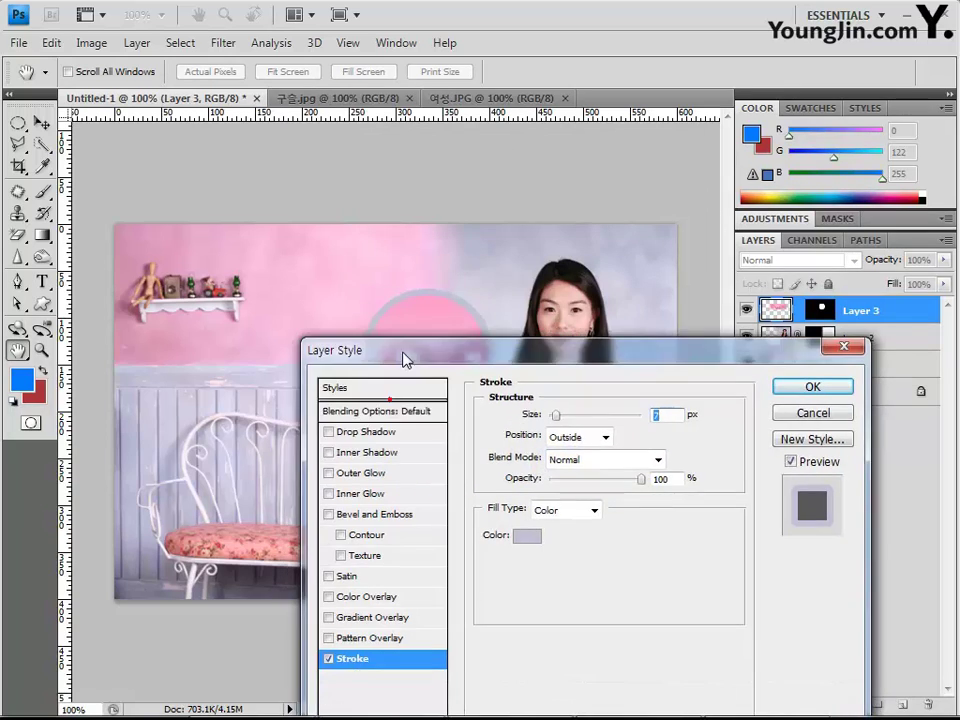
pyautogui.click(370, 473)
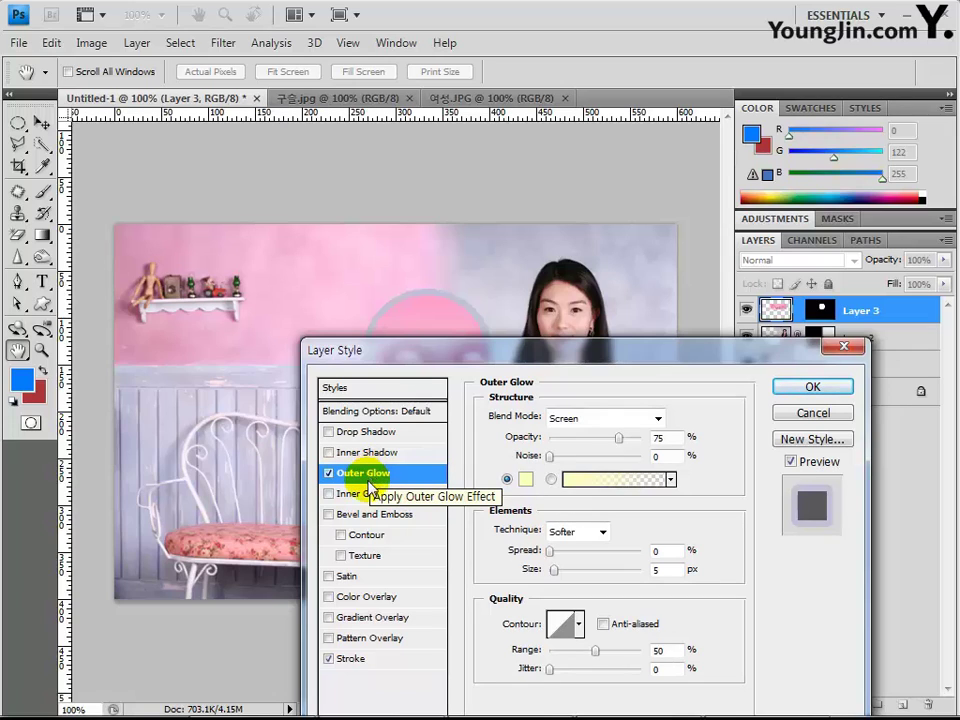
pyautogui.doubleClick(662, 570)
pyautogui.write('43')
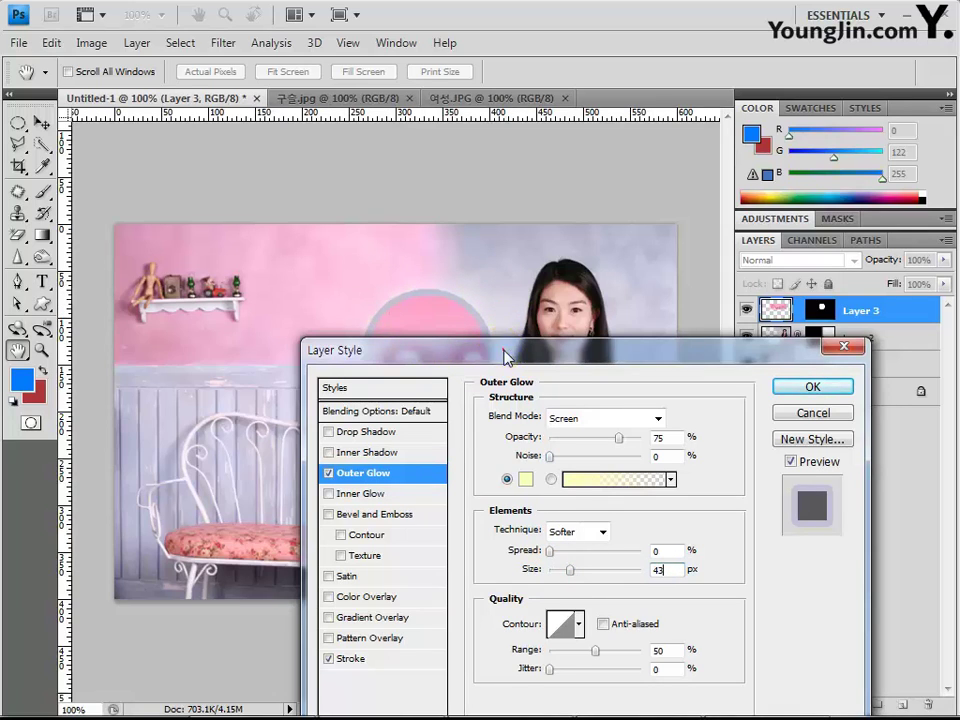
pyautogui.moveTo(505, 357); pyautogui.dragTo(450, 418)
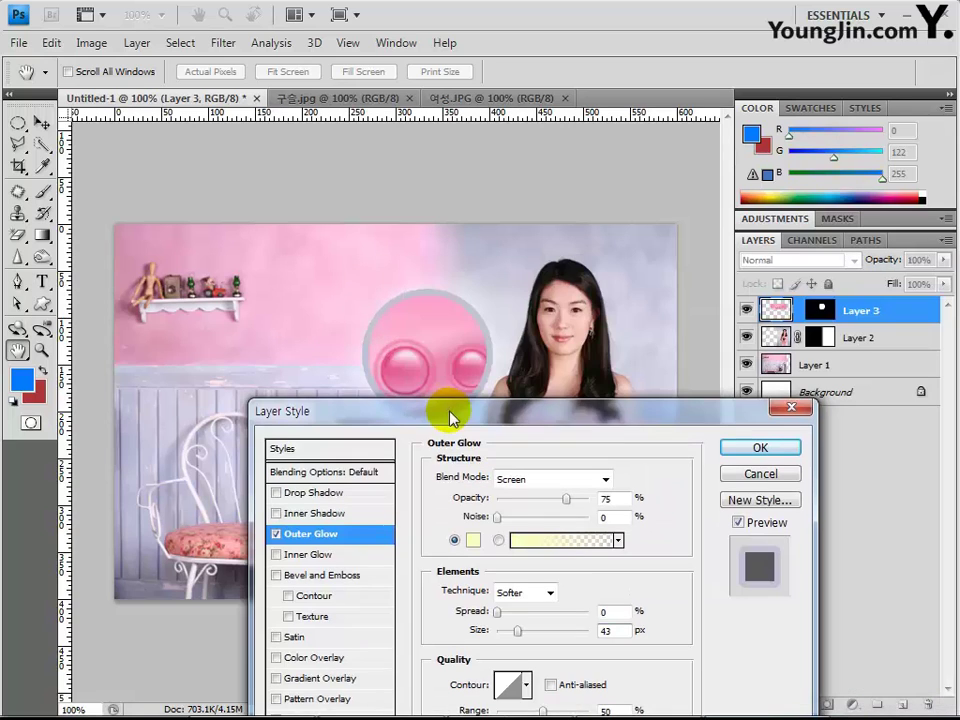
pyautogui.click(760, 448)
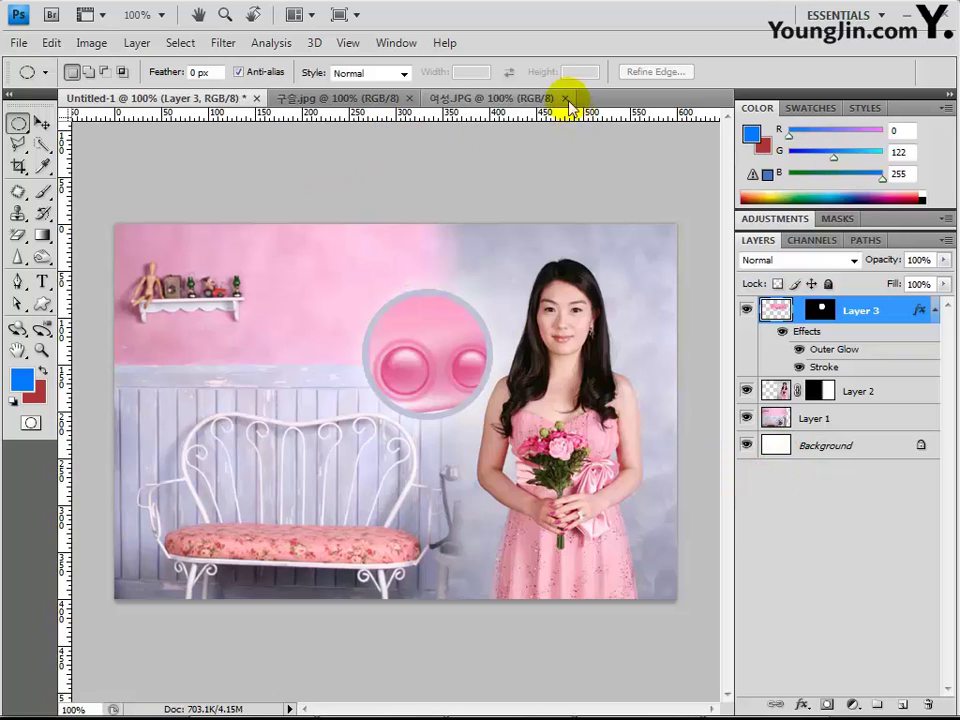
# Close all open documents at once
pyautogui.click(19, 43)
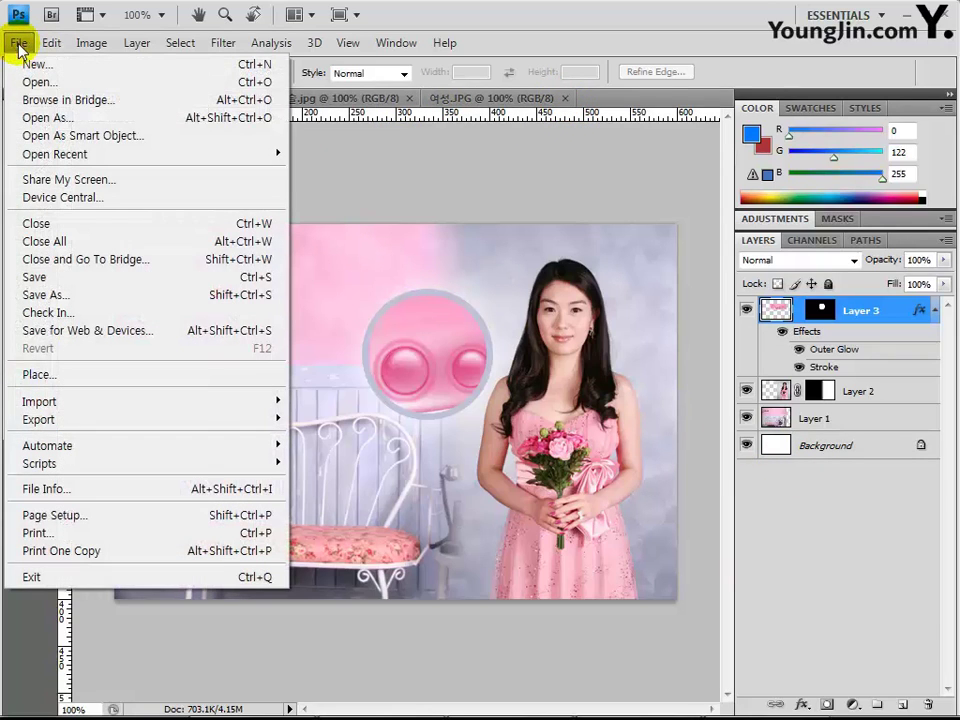
pyautogui.click(142, 248)
pyautogui.click(436, 251)
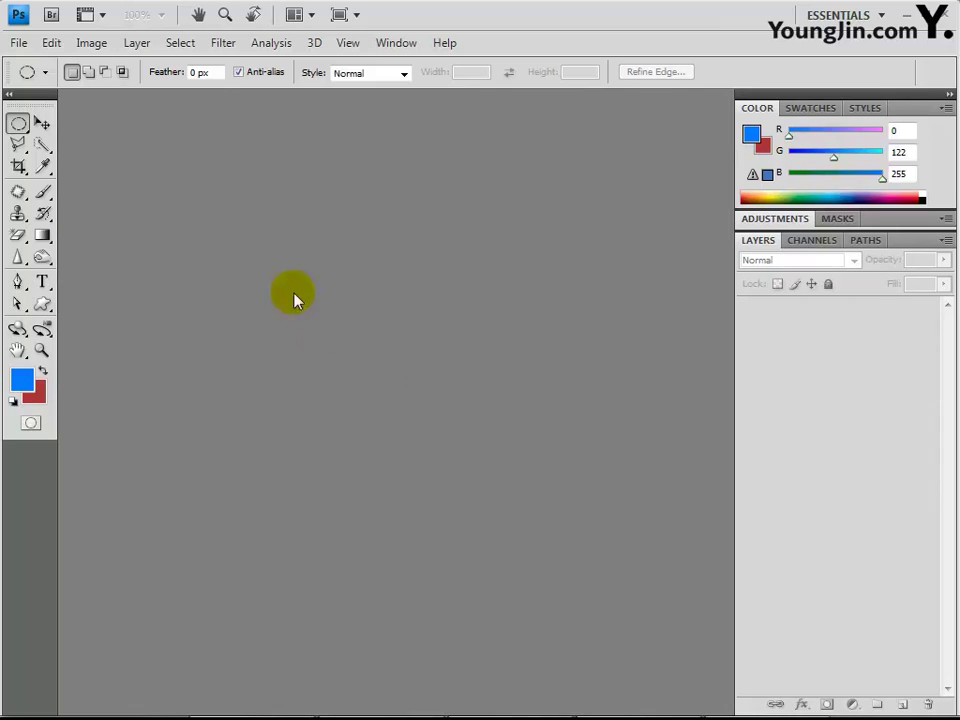
# Create a new document named 002, 350 pixels wide and 400 pixels high
pyautogui.click(19, 42)
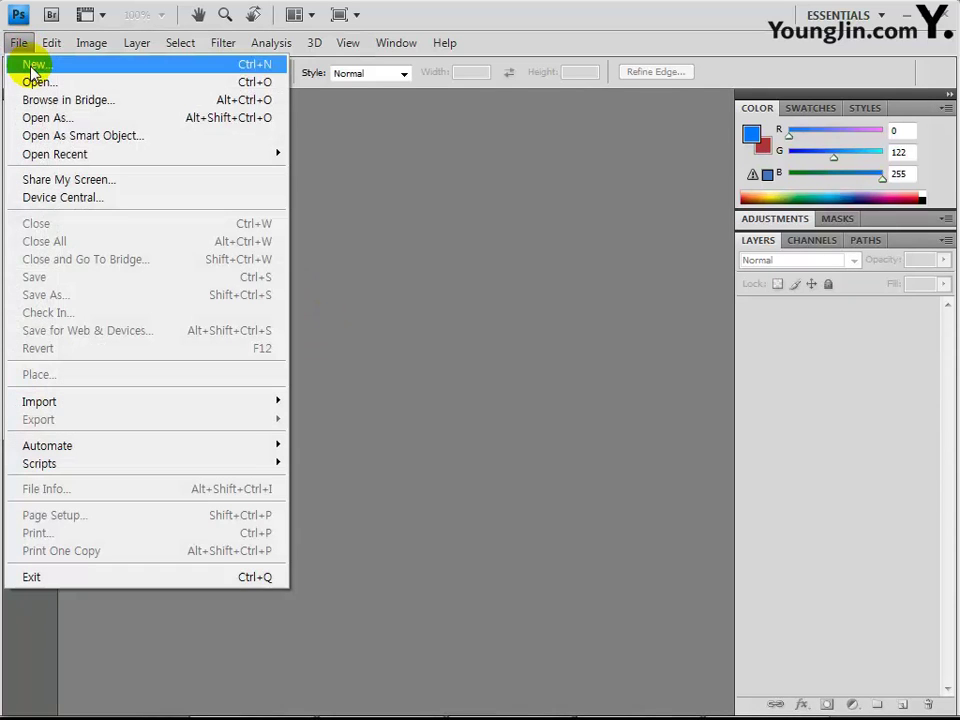
pyautogui.click(33, 65)
pyautogui.doubleClick(300, 212)
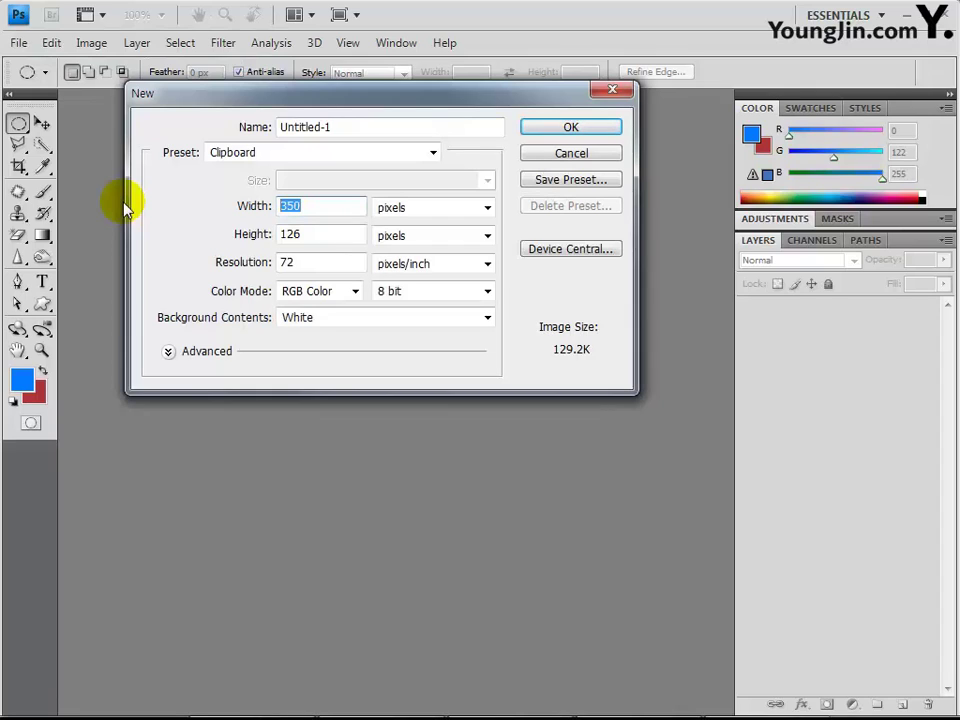
pyautogui.write('350')
pyautogui.press('Tab')
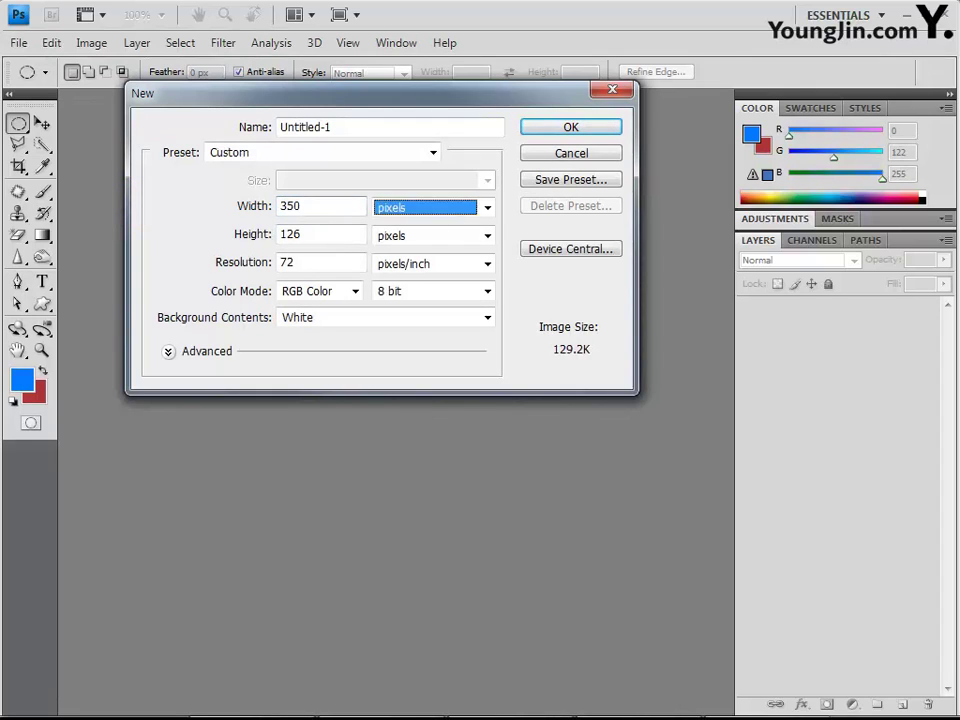
pyautogui.press('Tab')
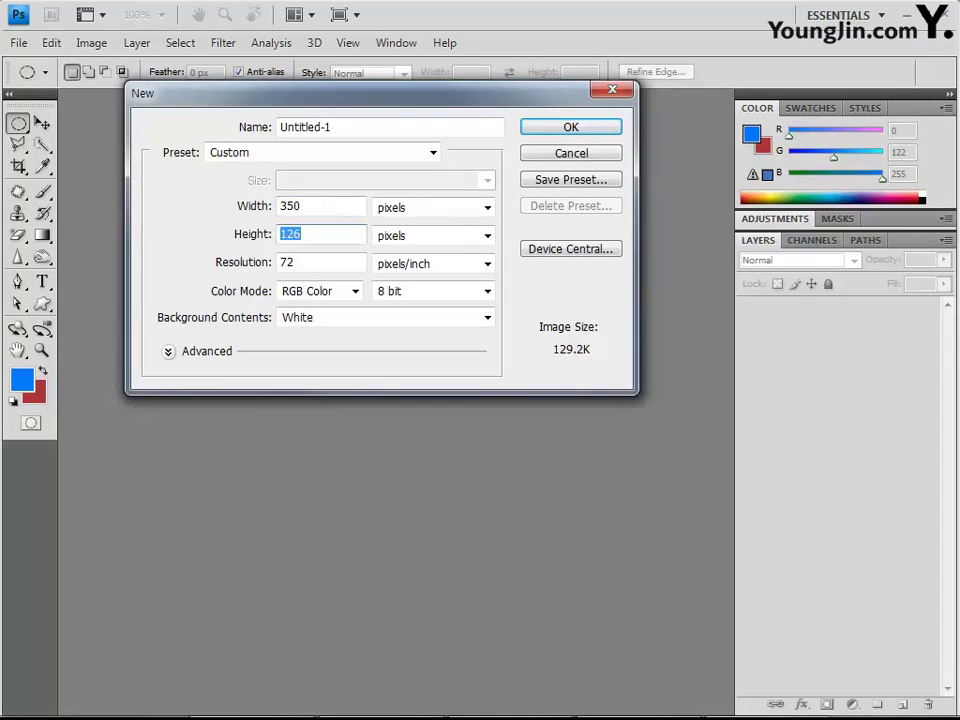
pyautogui.write('400')
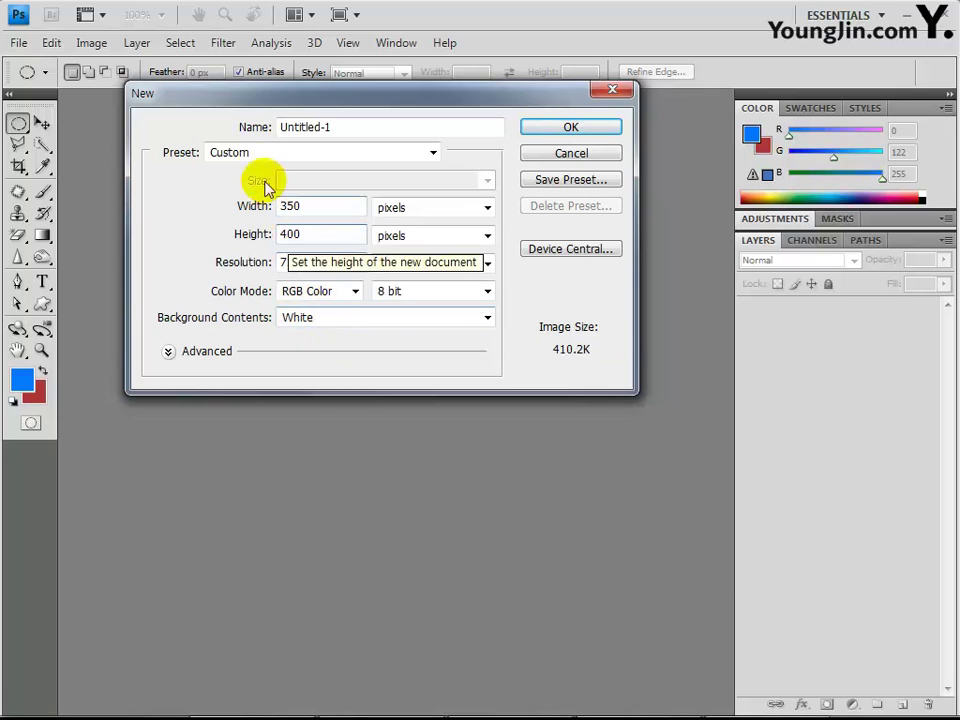
pyautogui.doubleClick(341, 126)
pyautogui.write('002')
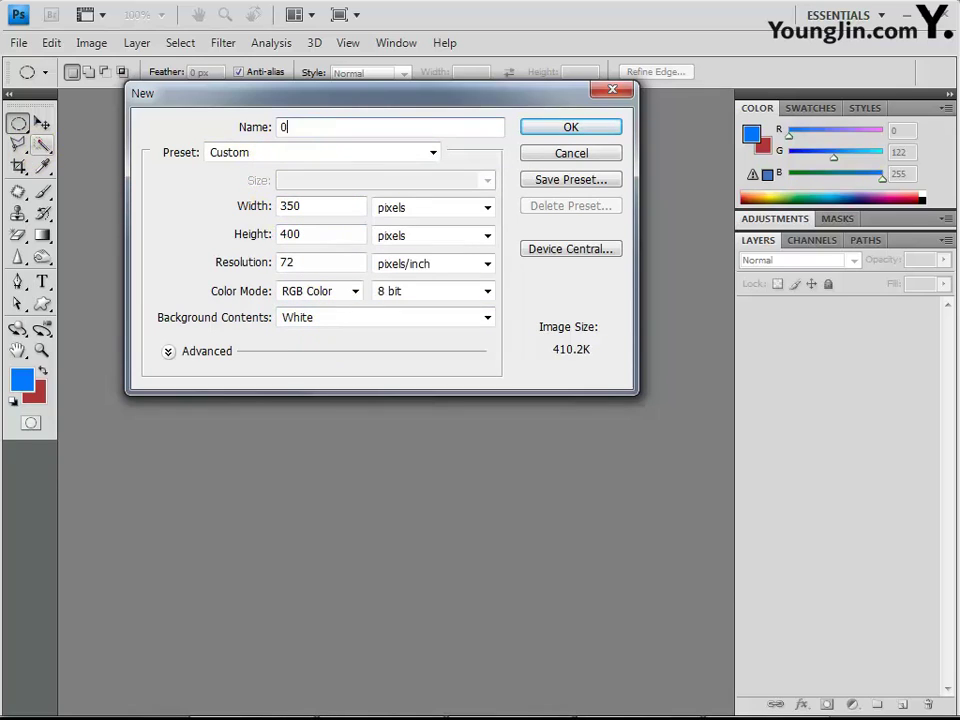
pyautogui.click(557, 126)
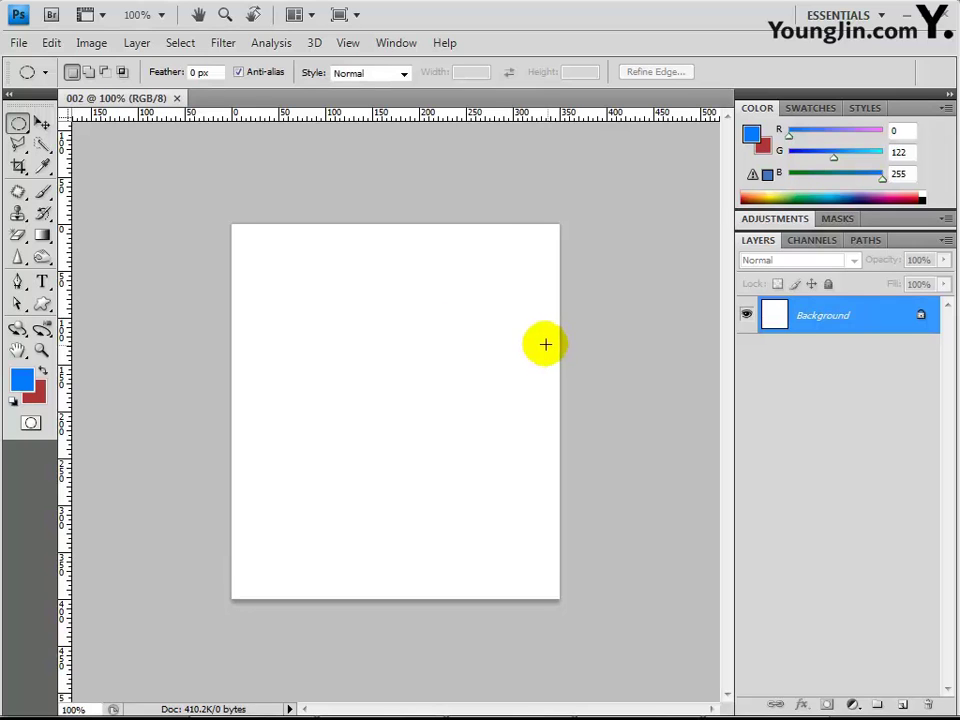
# Open the images 눈나무.JPG, 눈배경.JPG, 산타.JPG and 선물.jpg together from the Chapter03 folder
pyautogui.click(18, 43)
pyautogui.click(40, 79)
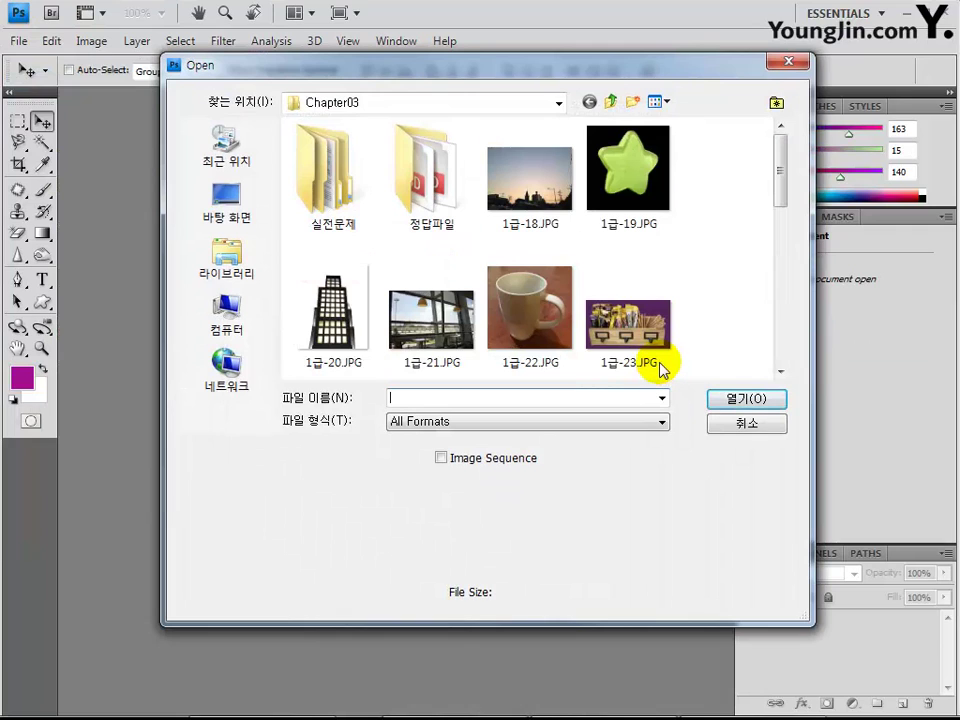
pyautogui.click(640, 345)
pyautogui.scroll(-2, 632, 340)
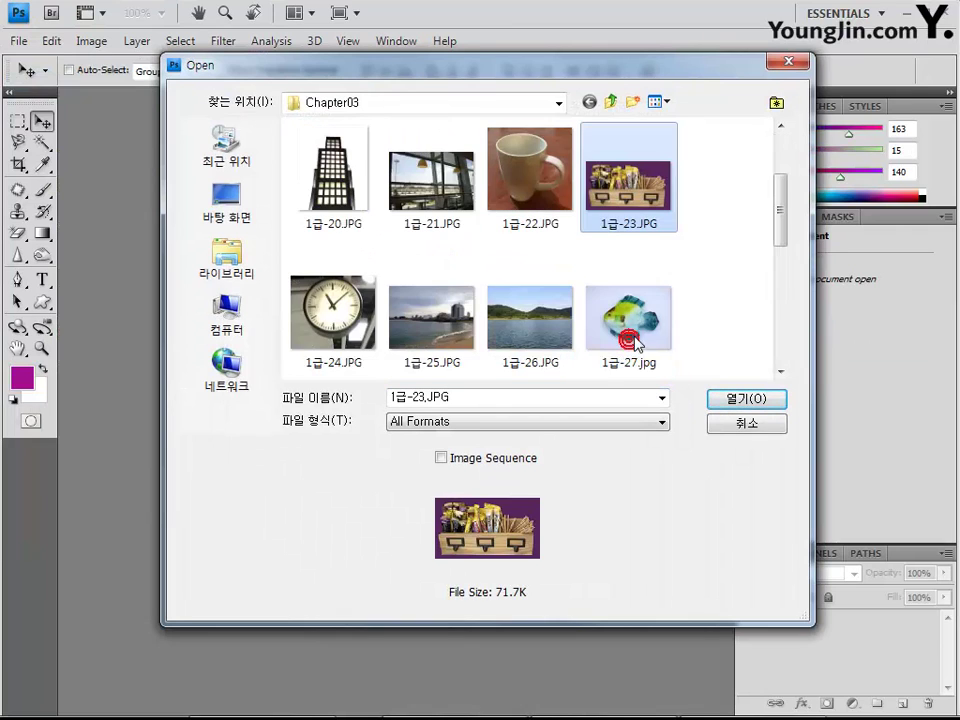
pyautogui.click(632, 330)
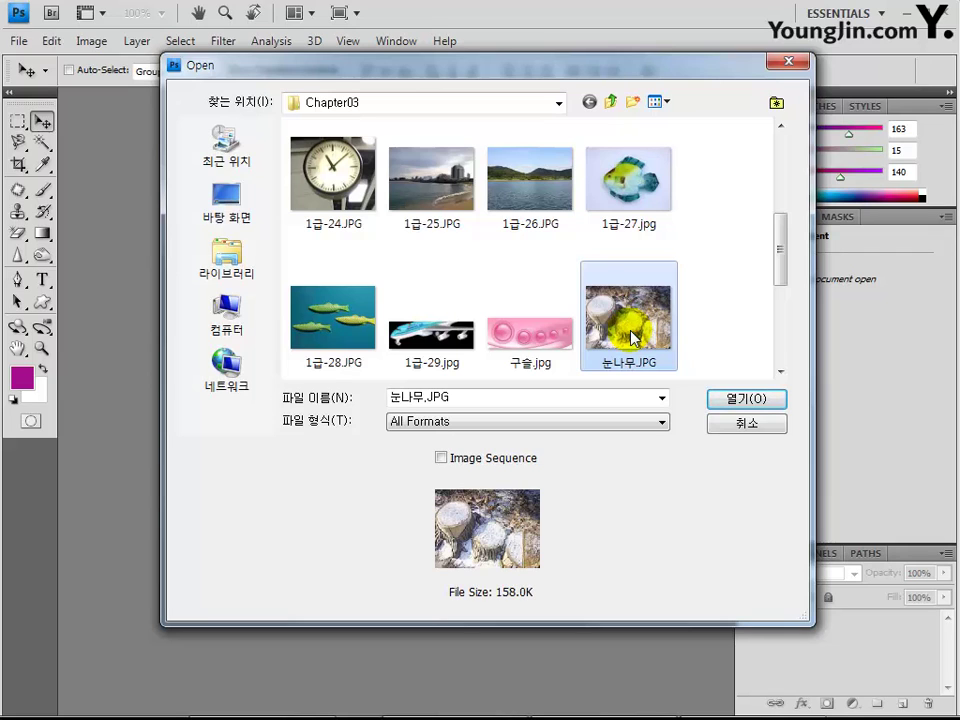
pyautogui.scroll(-1, 632, 338)
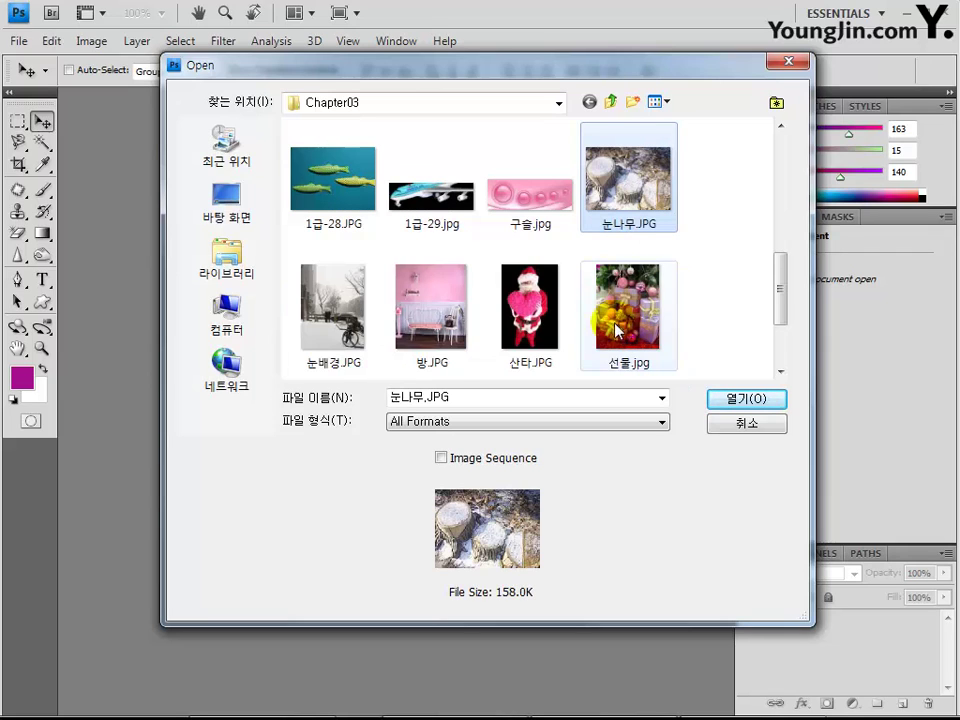
pyautogui.keyDown('ctrl'); pyautogui.click(352, 334); pyautogui.keyUp('ctrl')
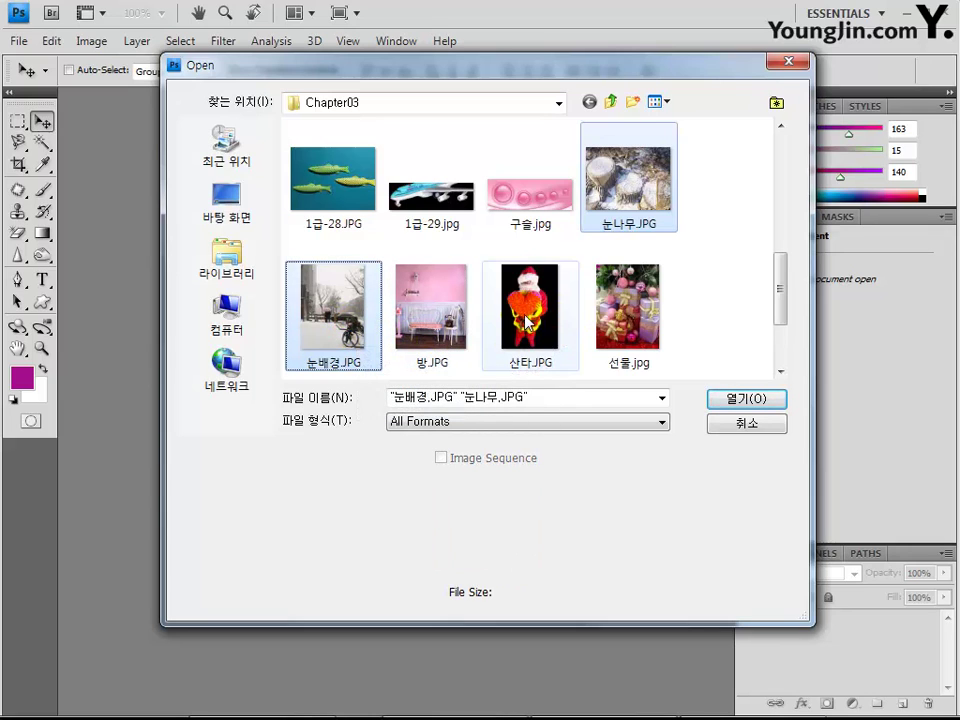
pyautogui.keyDown('ctrl'); pyautogui.click(566, 338); pyautogui.keyUp('ctrl')
pyautogui.keyDown('ctrl'); pyautogui.click(603, 332); pyautogui.keyUp('ctrl')
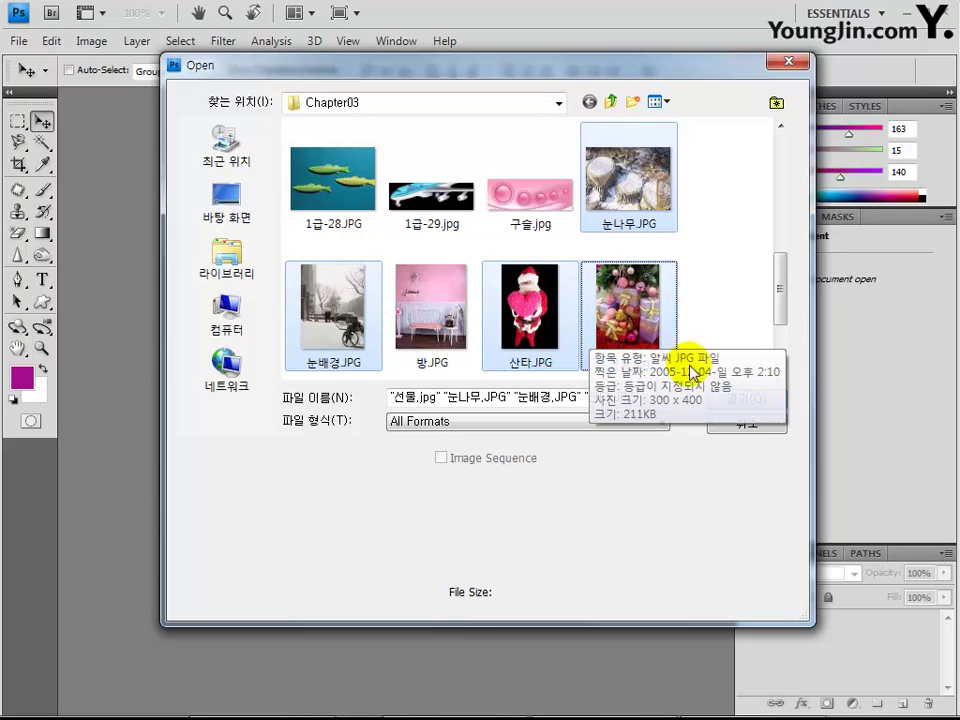
pyautogui.click(720, 398)
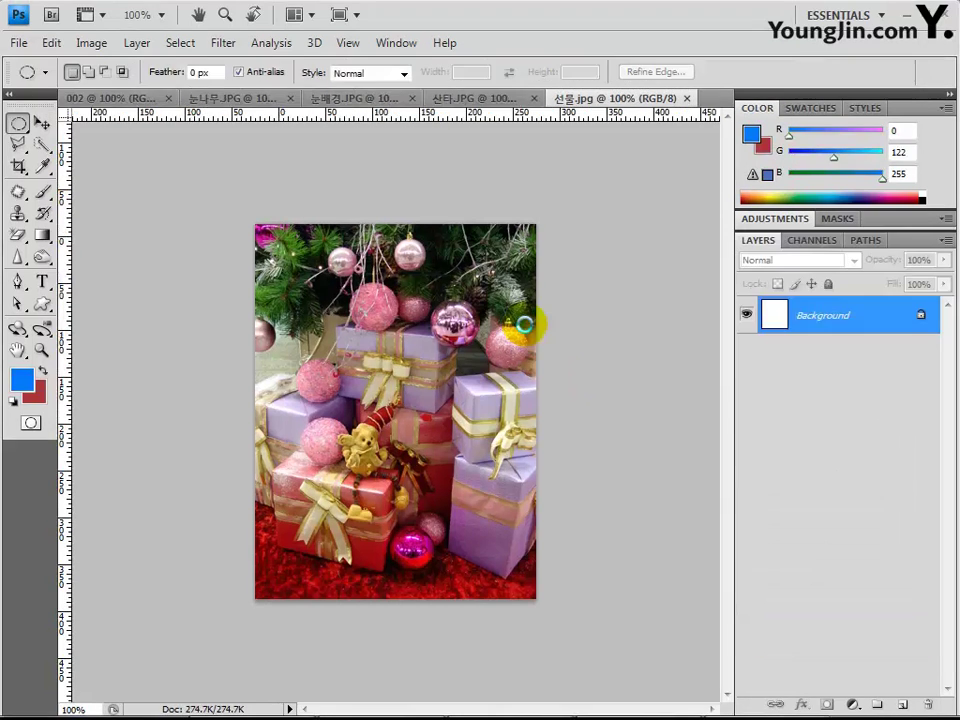
# Copy the entire snowy street image 눈배경.JPG and paste it into document 002 as a new layer
pyautogui.click(352, 100)
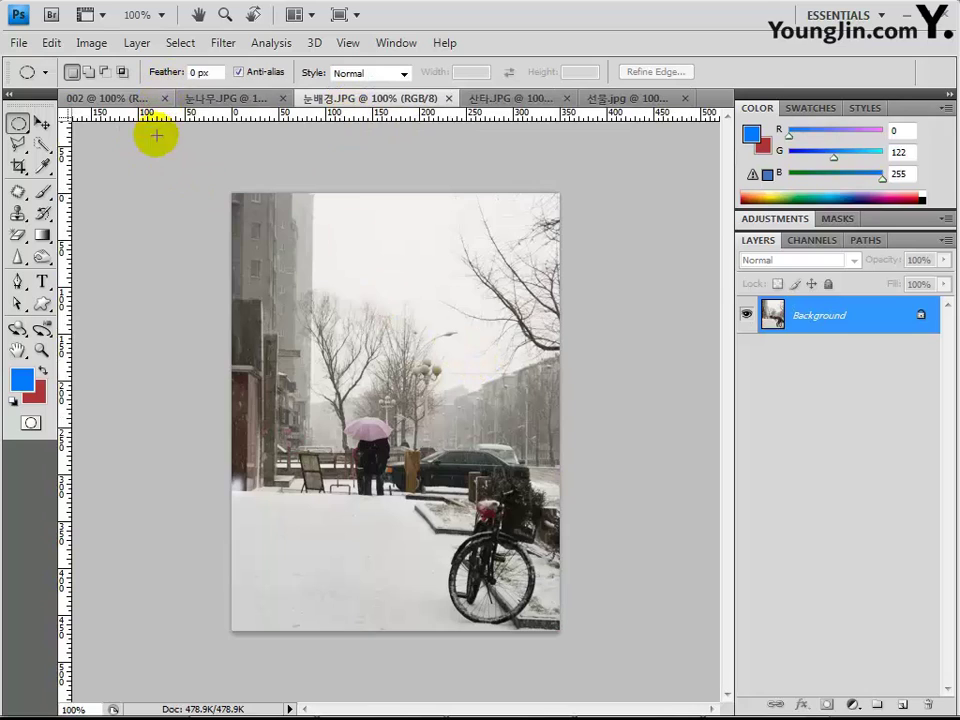
pyautogui.click(185, 43)
pyautogui.click(186, 65)
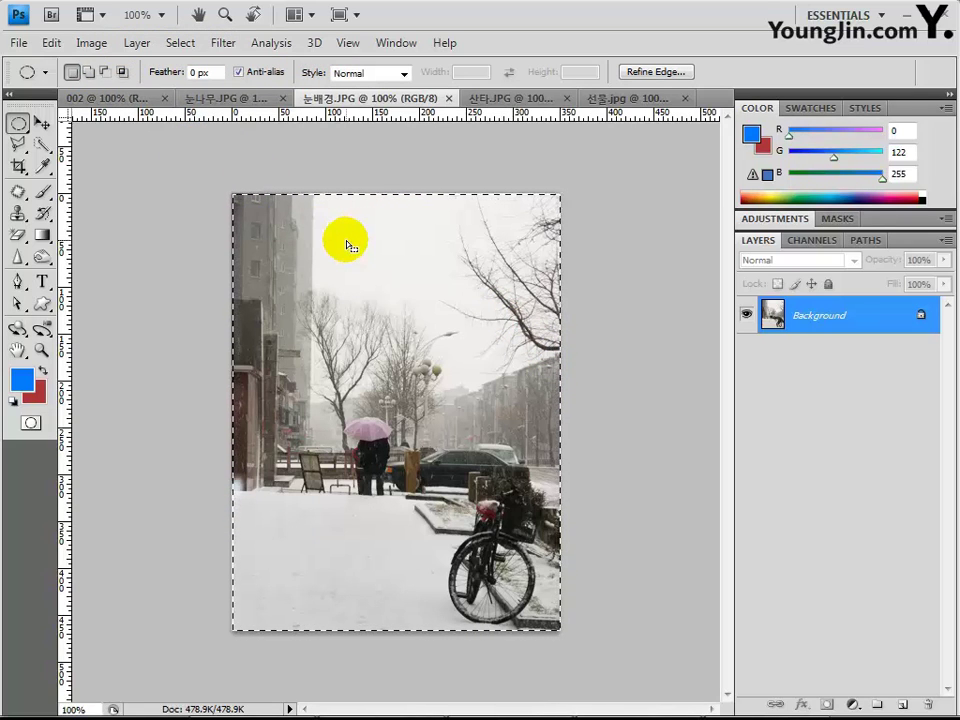
pyautogui.click(108, 97)
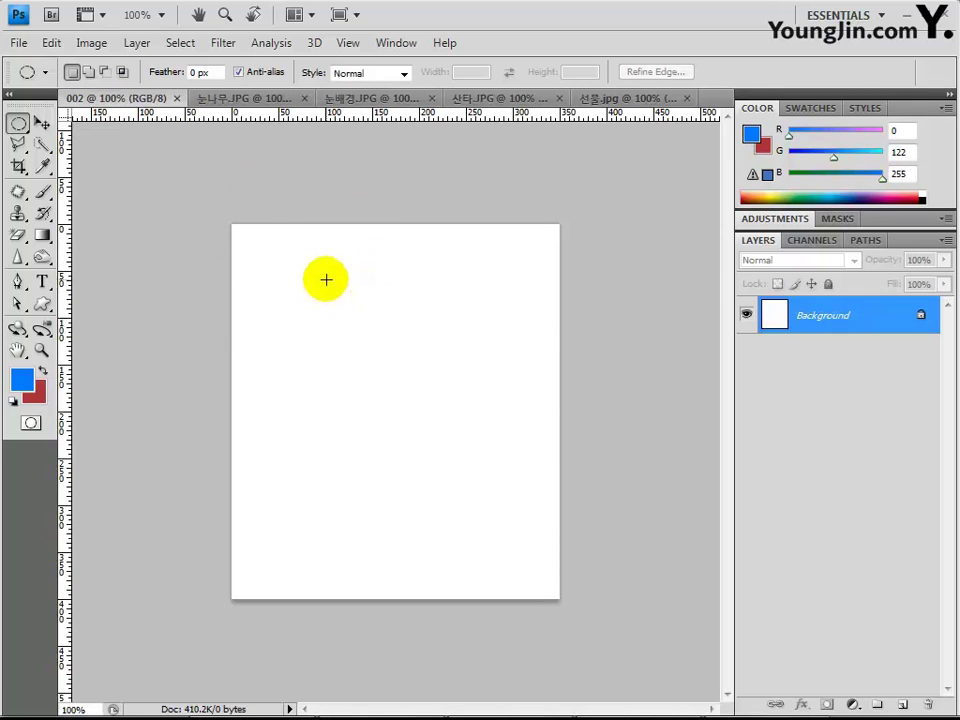
pyautogui.hotkey('ctrl', 'v')
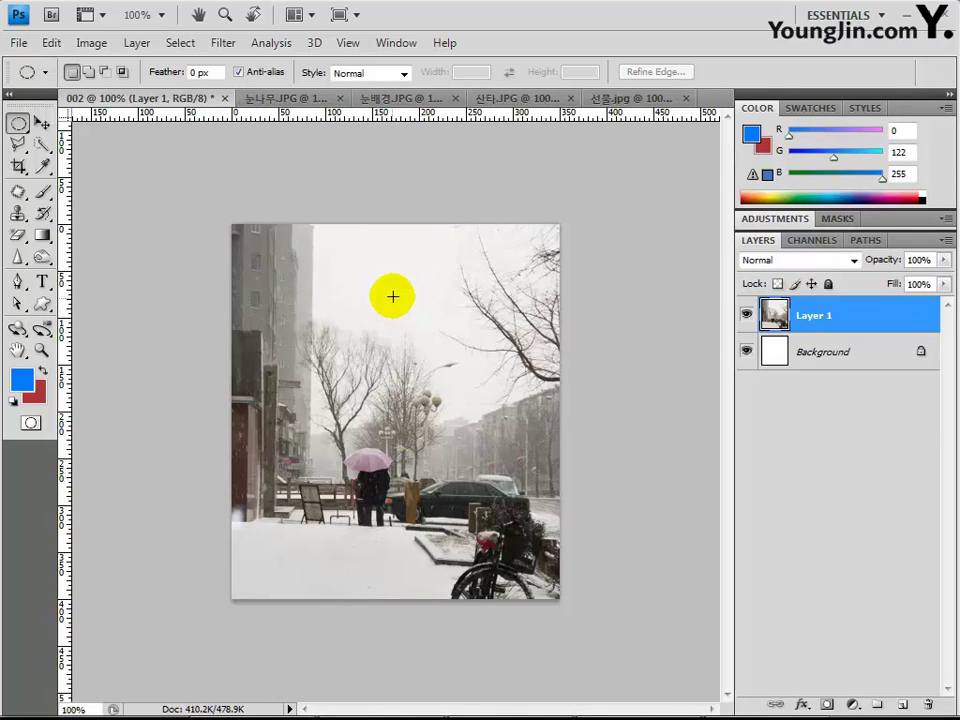
# Apply the Artistic Sponge filter to the snowy street layer with brush size 1, definition 12 and smoothness 5
pyautogui.click(223, 43)
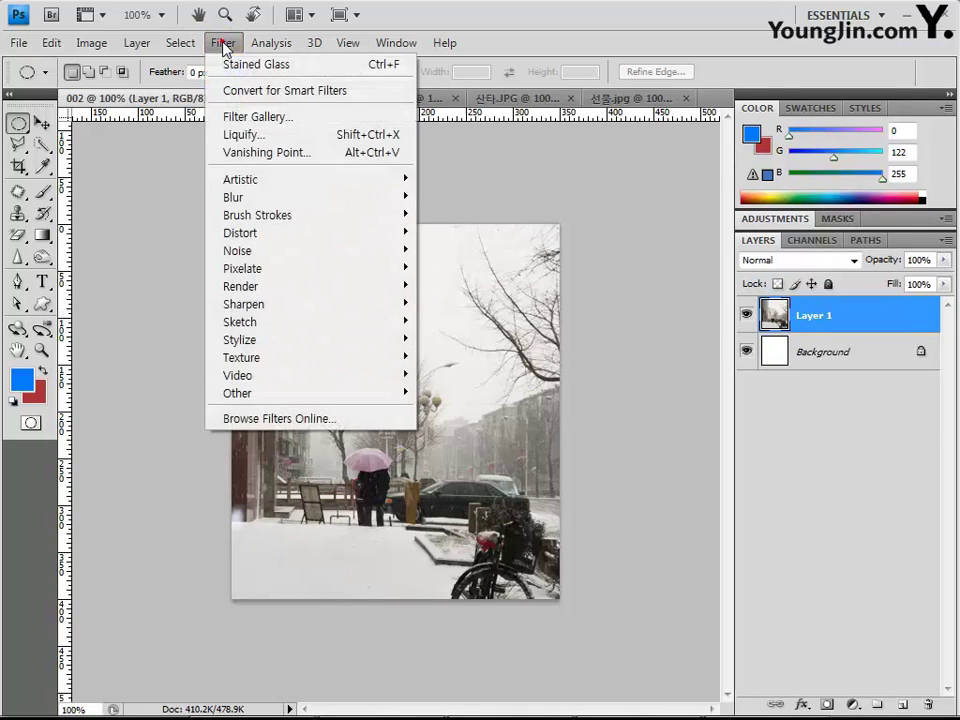
pyautogui.click(257, 178)
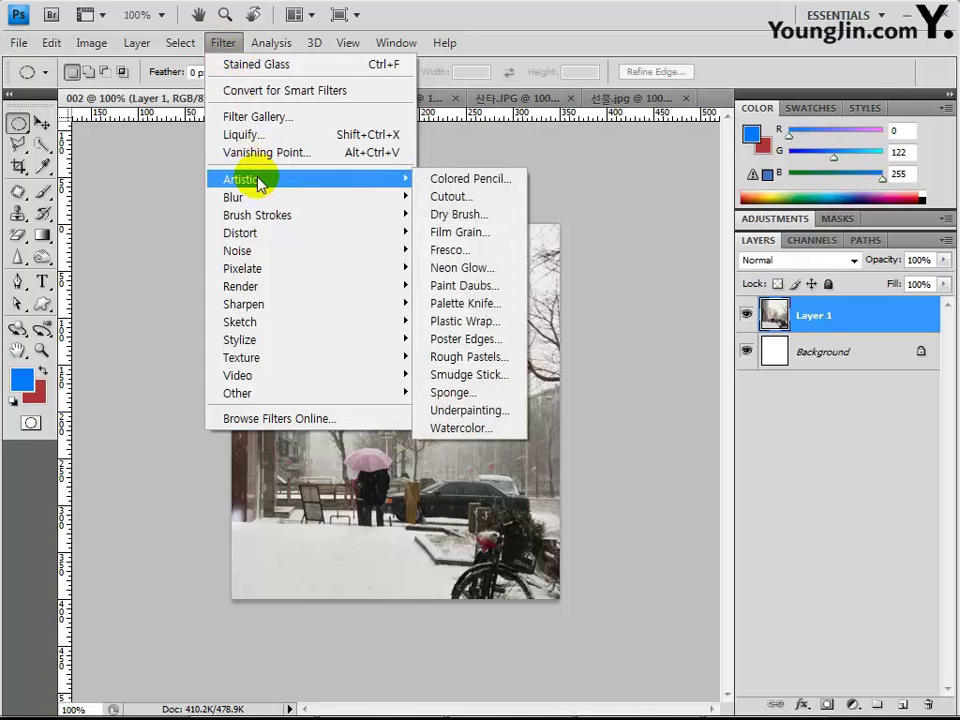
pyautogui.click(485, 398)
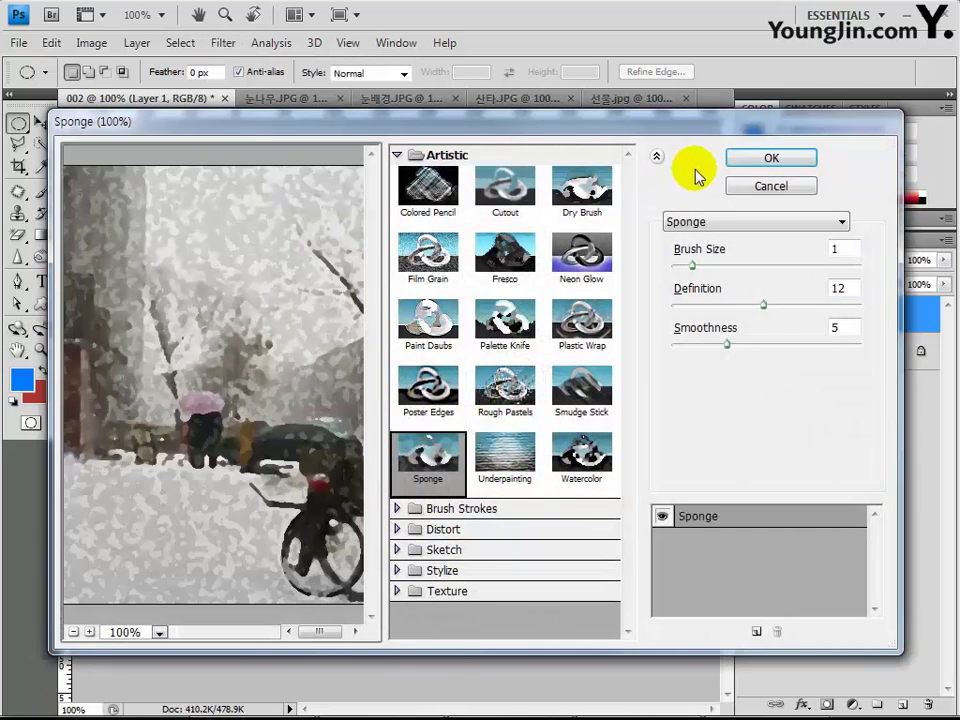
pyautogui.click(752, 165)
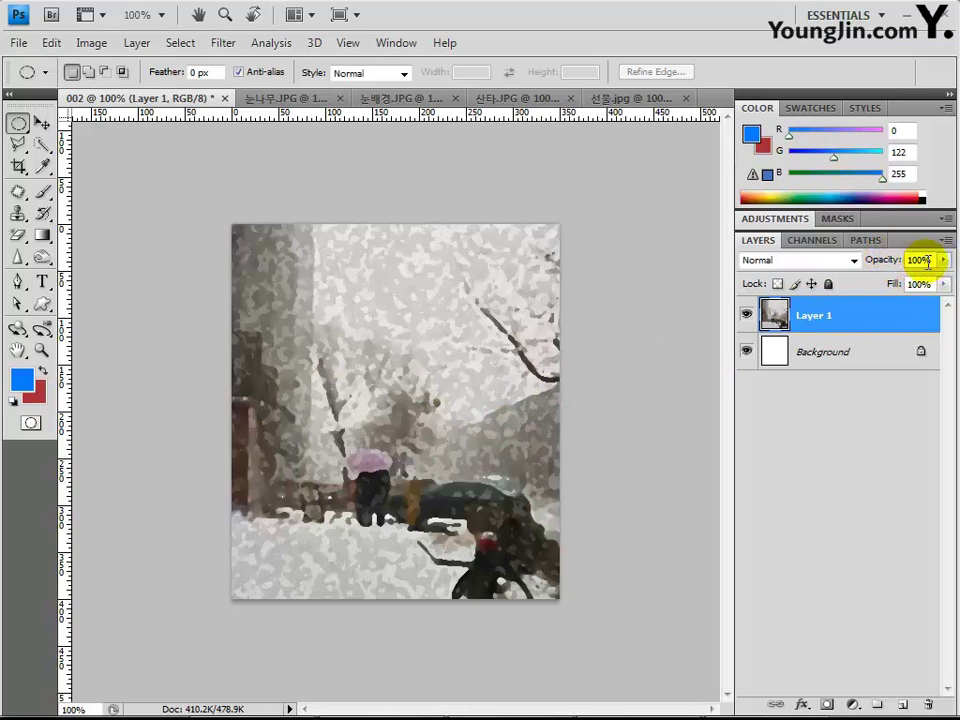
# Set the opacity of the snowy street layer to 30%
pyautogui.moveTo(916, 260); pyautogui.dragTo(908, 260)
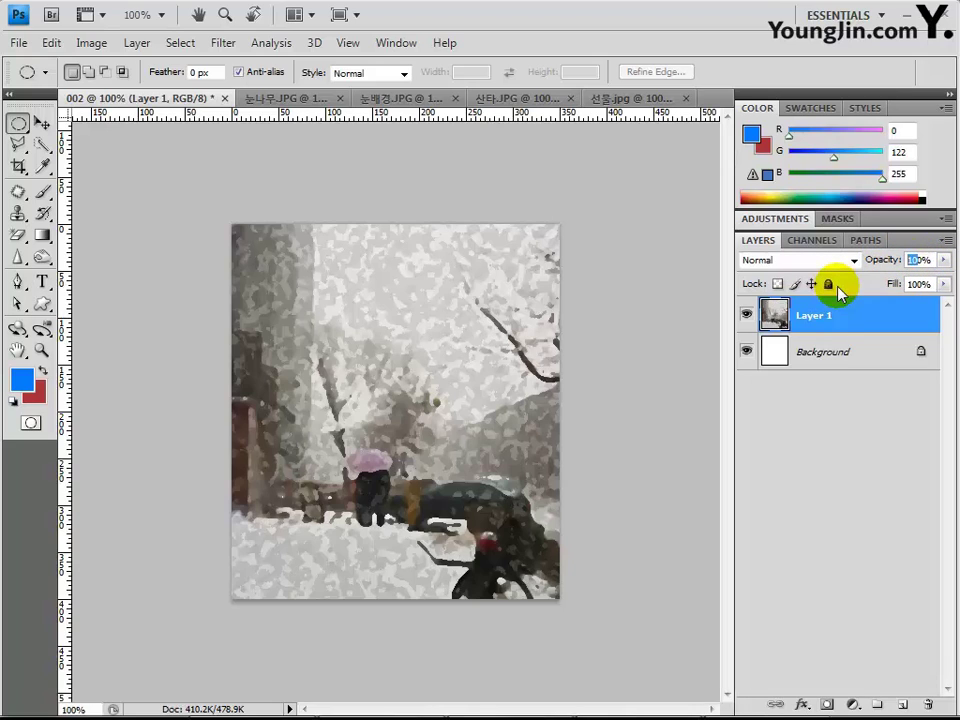
pyautogui.write('3')
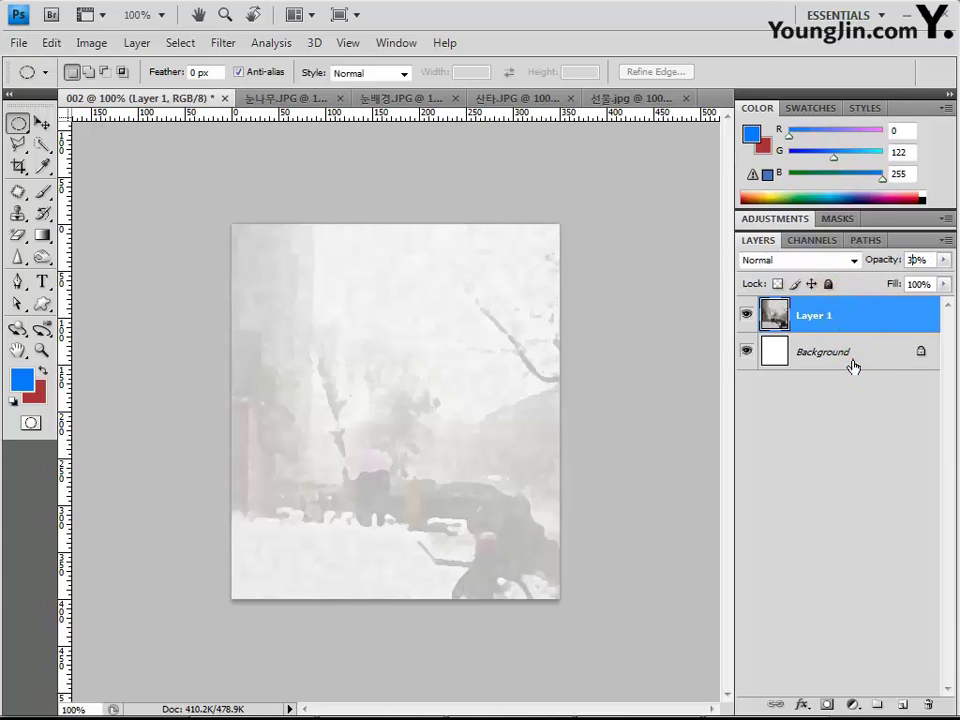
pyautogui.click(853, 358)
pyautogui.click(856, 312)
pyautogui.moveTo(863, 330); pyautogui.dragTo(878, 332)
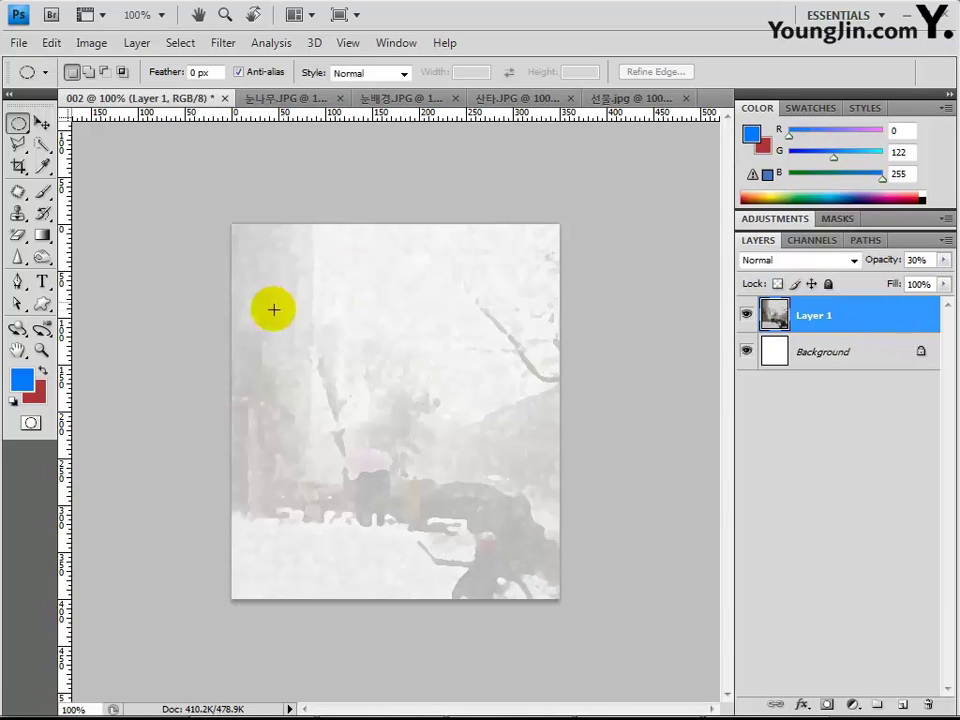
# Set up the Custom Shape tool in shape layer mode with the solid-centred snowflake shape and no style
pyautogui.moveTo(40, 304); pyautogui.dragTo(118, 318)
pyautogui.moveTo(126, 390); pyautogui.dragTo(145, 402)
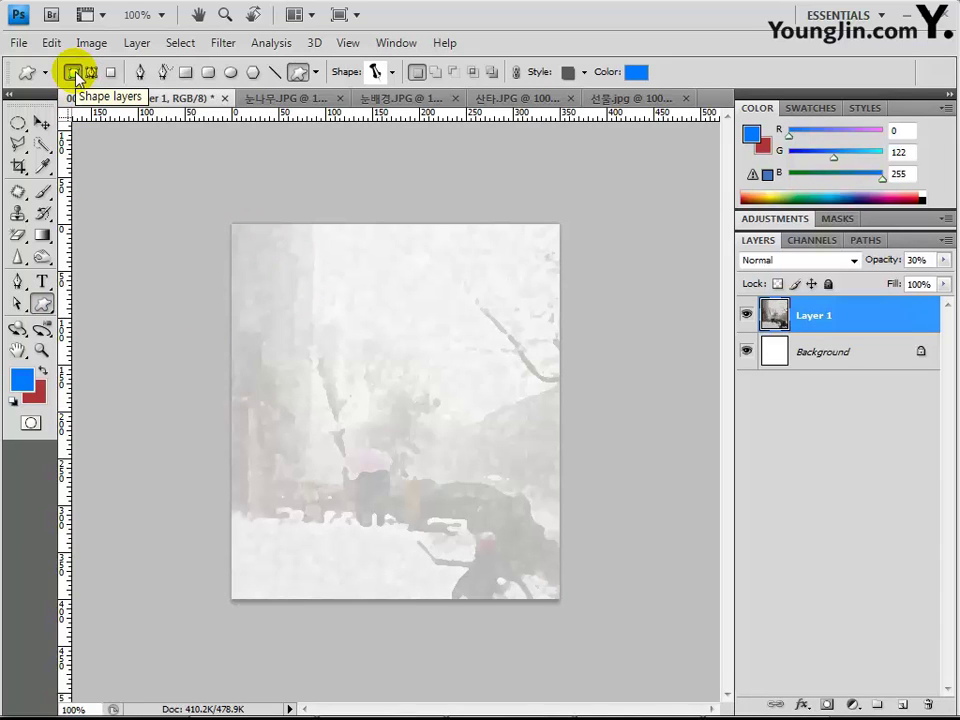
pyautogui.click(391, 73)
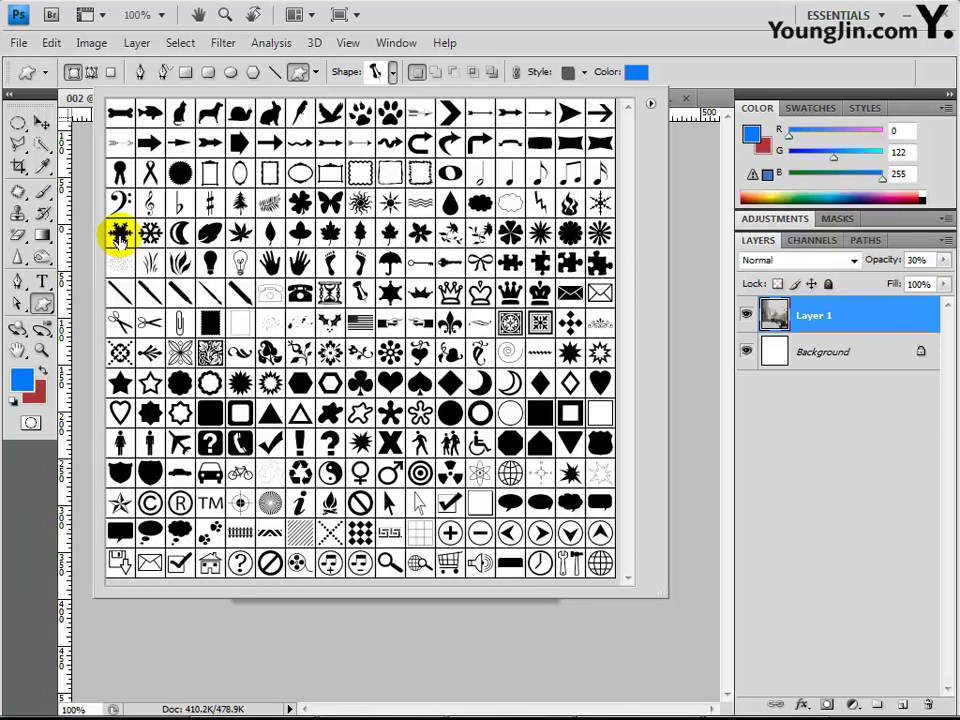
pyautogui.doubleClick(119, 234)
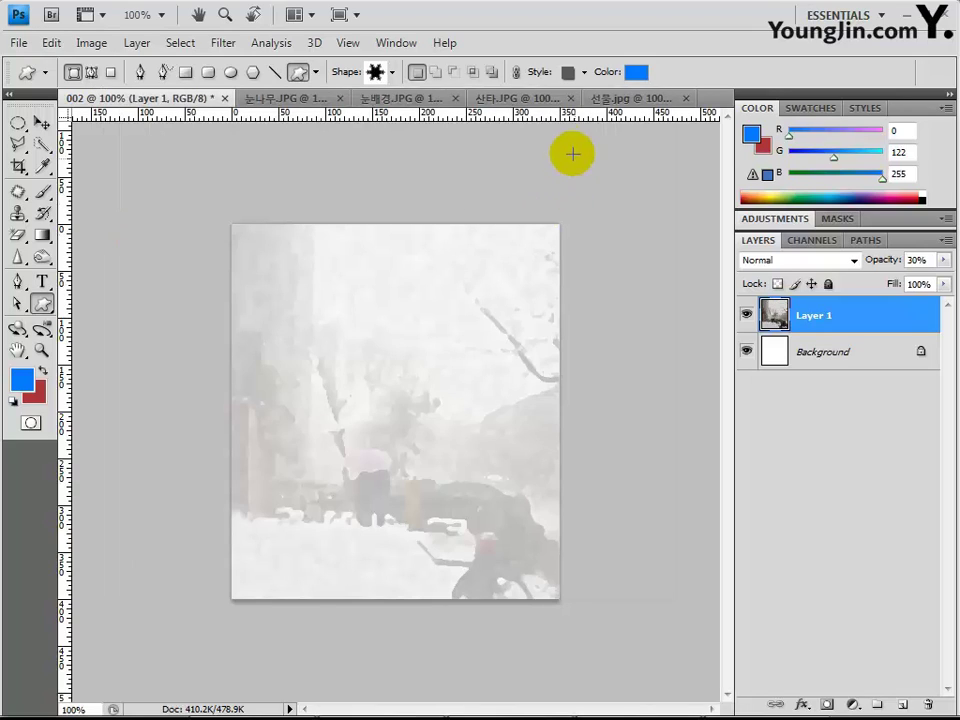
pyautogui.click(584, 72)
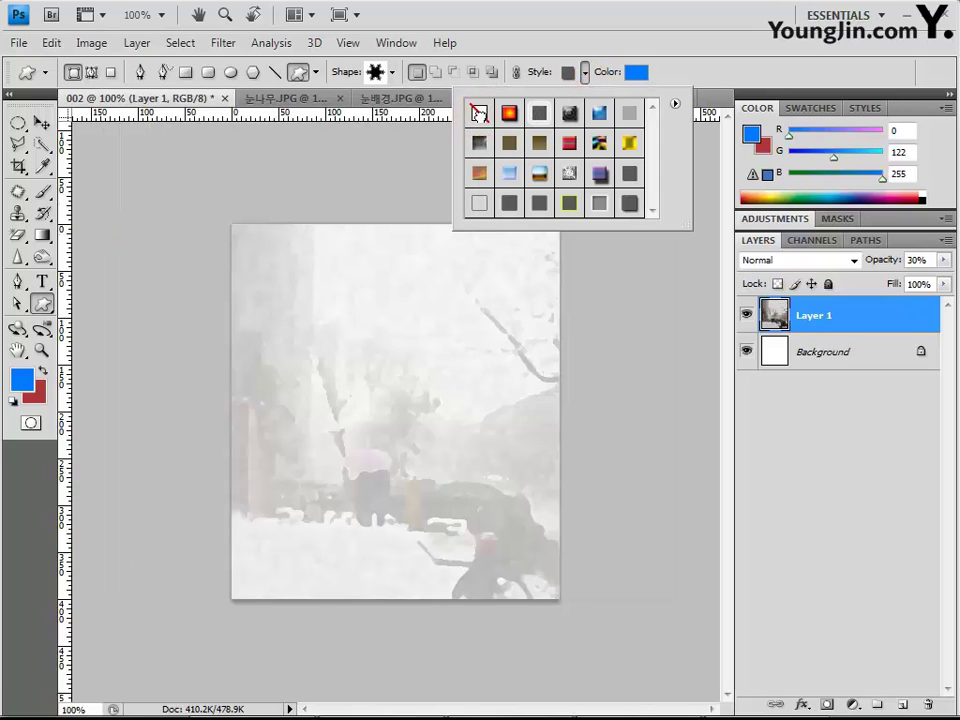
pyautogui.click(480, 112)
# Set the shape colour to #90f3ff and draw a snowflake about 280 px wide near the middle of the canvas
pyautogui.click(635, 72)
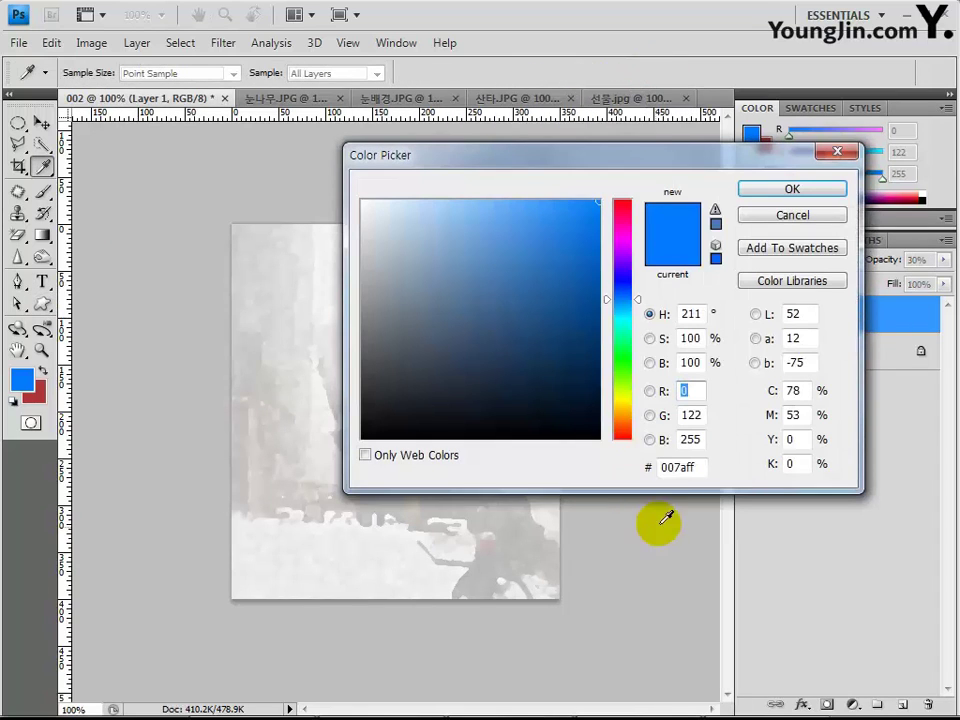
pyautogui.click(688, 466)
pyautogui.write('9')
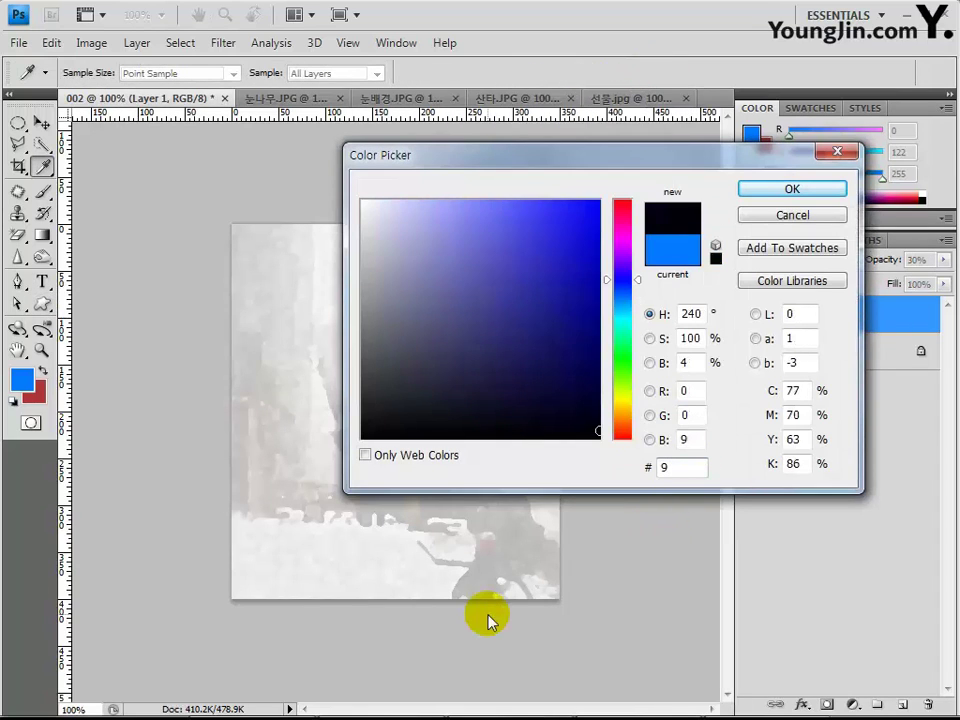
pyautogui.write('0f')
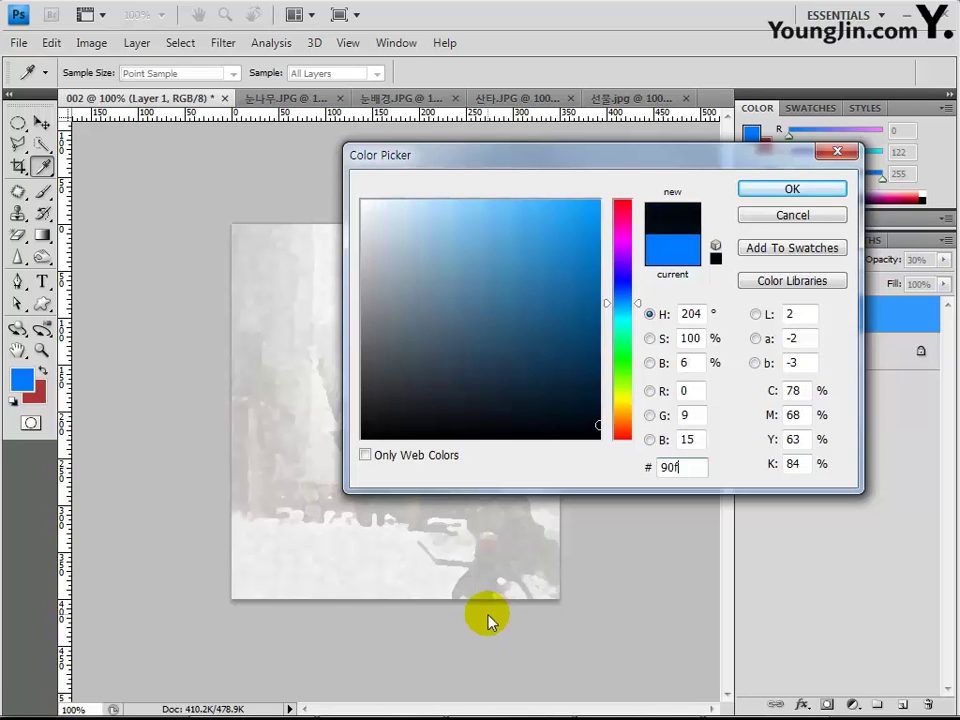
pyautogui.write('3ff')
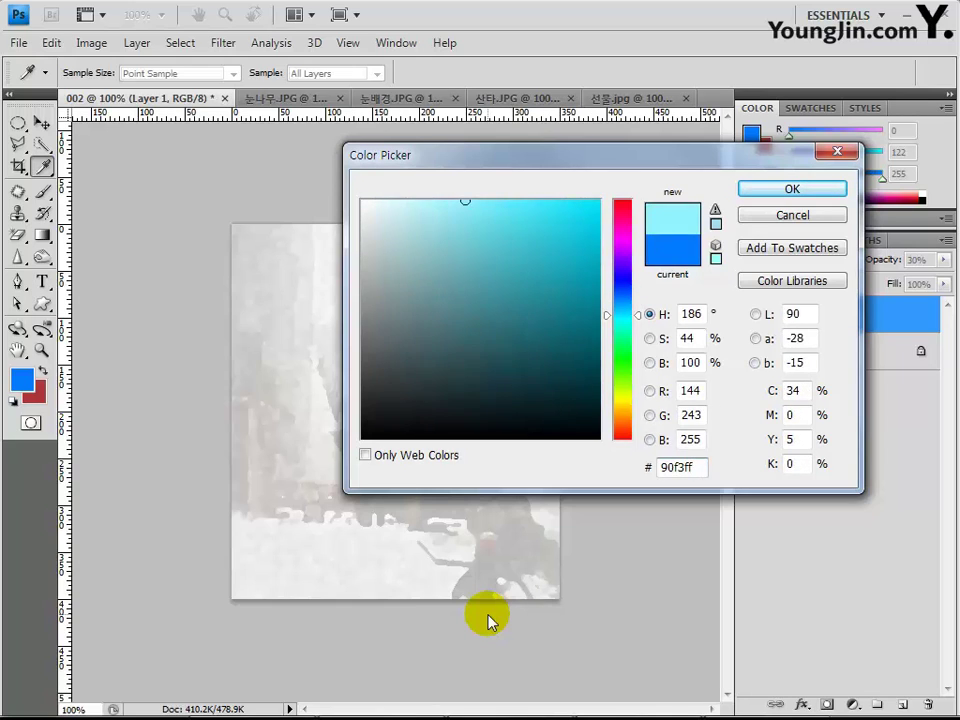
pyautogui.press('Return')
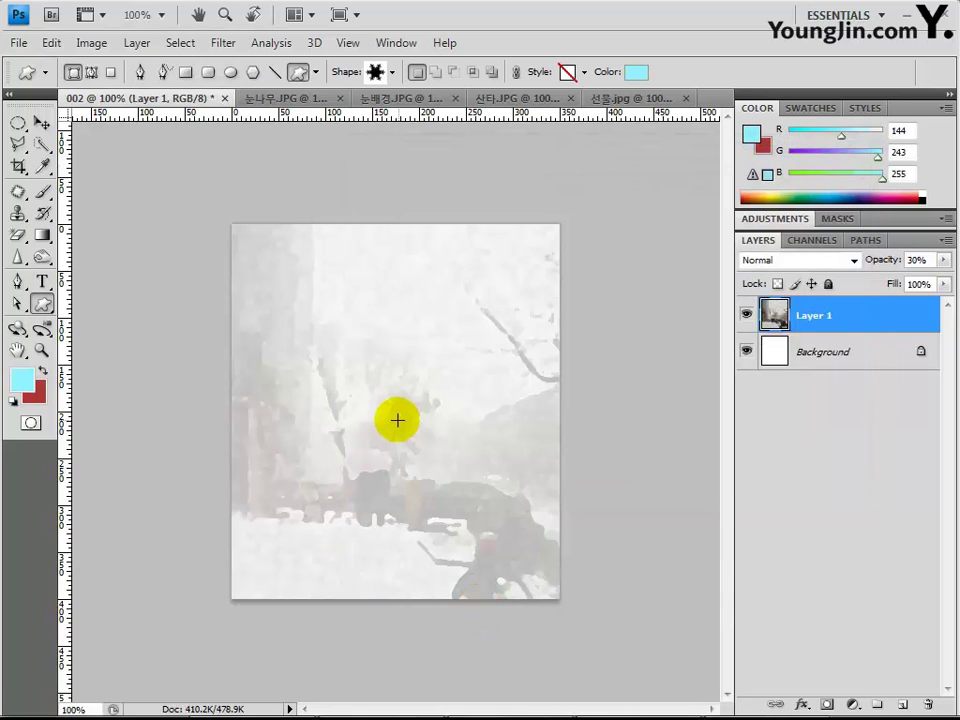
pyautogui.moveTo(400, 437); pyautogui.dragTo(259, 322)
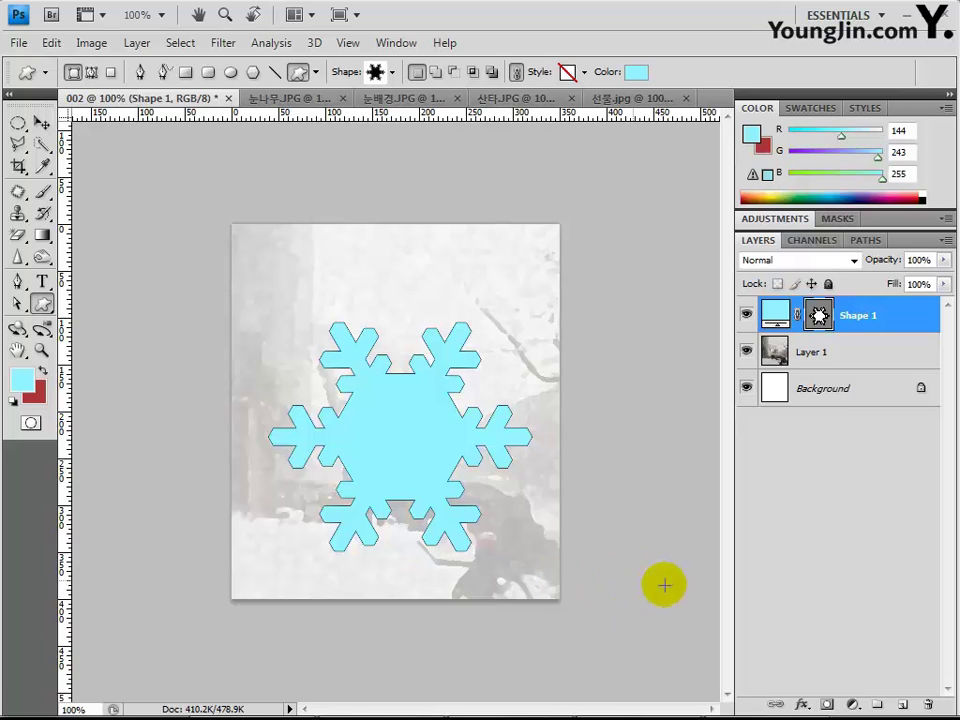
# Add a drop shadow with the default settings to the snowflake shape layer
pyautogui.click(803, 705)
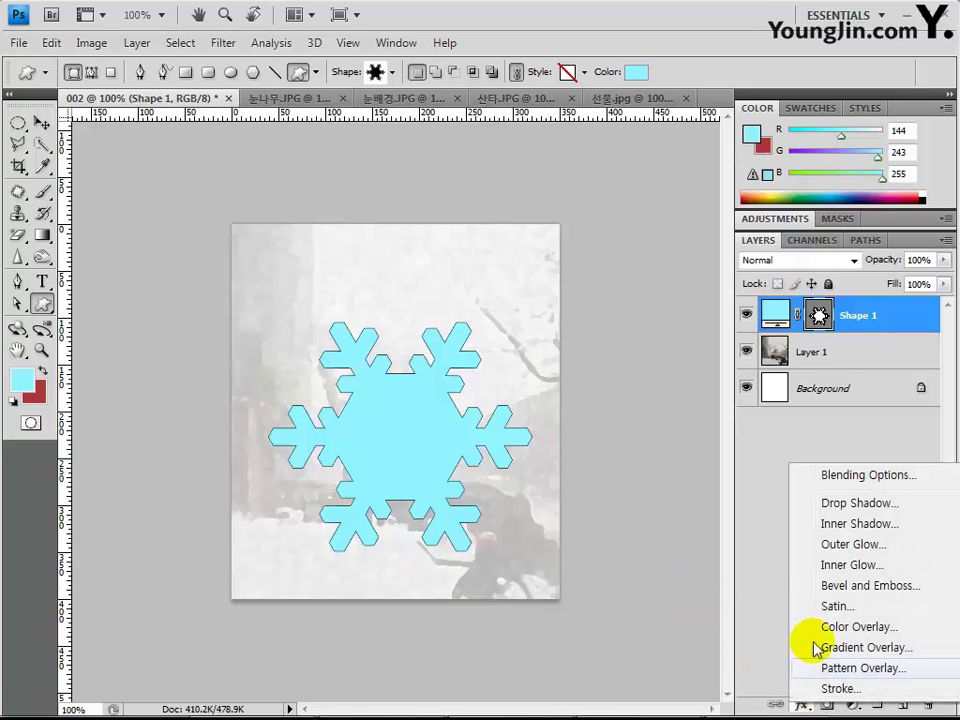
pyautogui.click(835, 503)
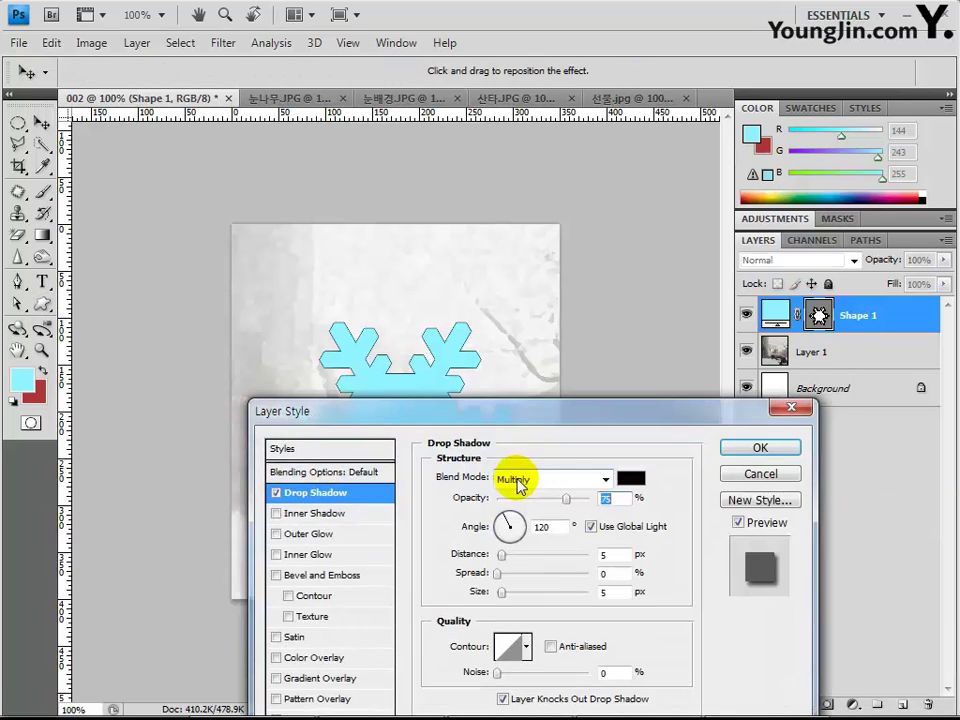
pyautogui.click(760, 449)
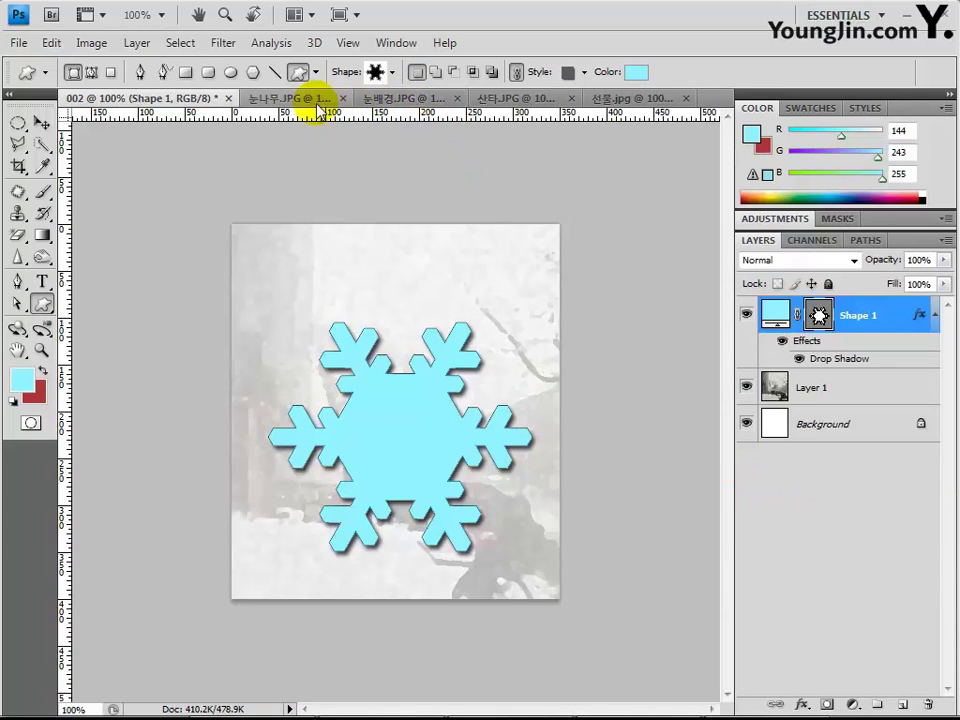
# Copy the entire gift image 선물.jpg and paste it into document 002 above the snowflake shape
pyautogui.click(620, 98)
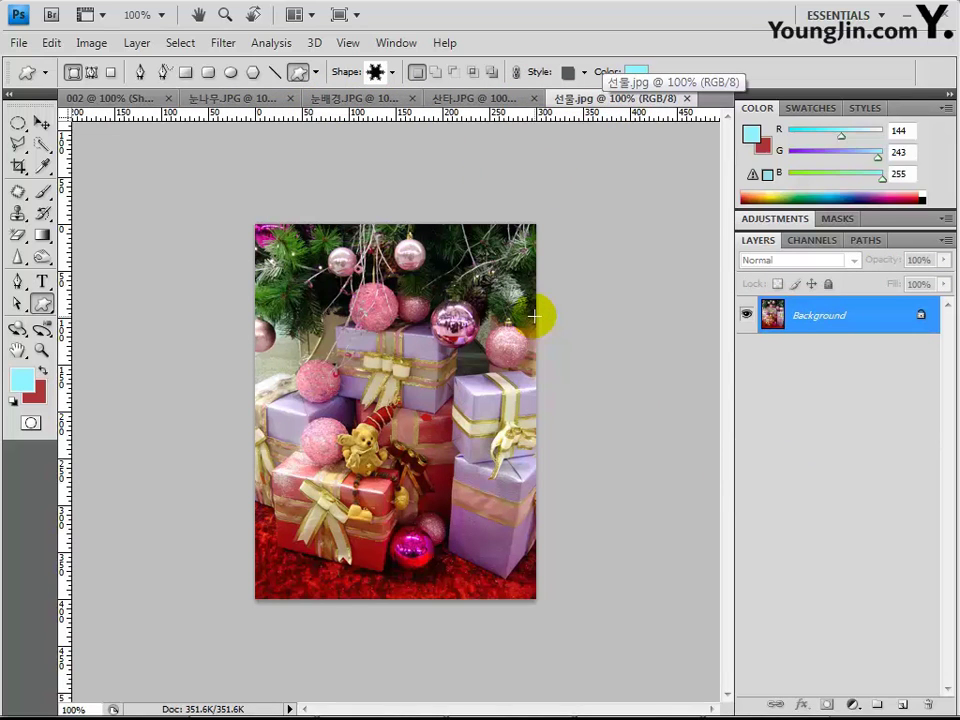
pyautogui.hotkey('ctrl', 'a')
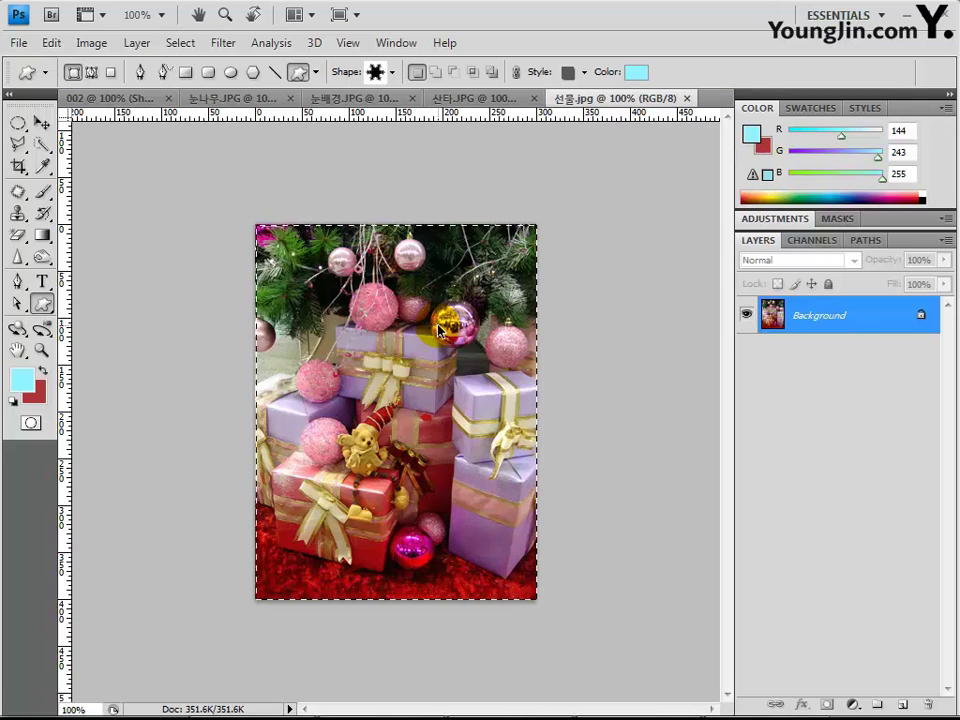
pyautogui.click(110, 97)
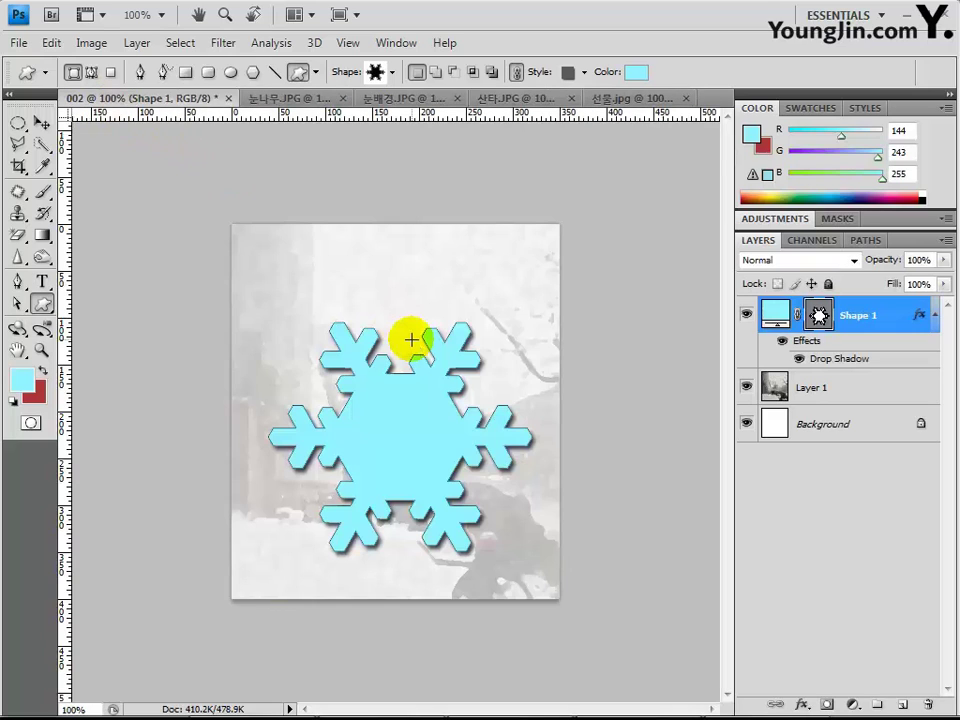
pyautogui.hotkey('ctrl', 'v')
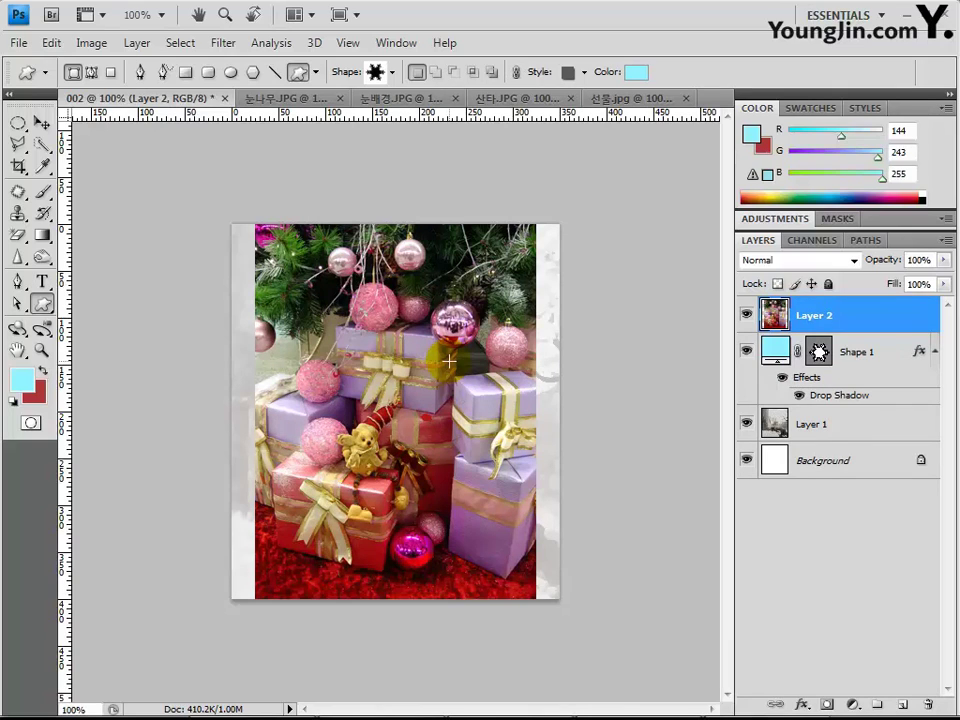
# Clip the gift image layer to the snowflake shape layer with a clipping mask
pyautogui.moveTo(840, 315); pyautogui.dragTo(824, 330)
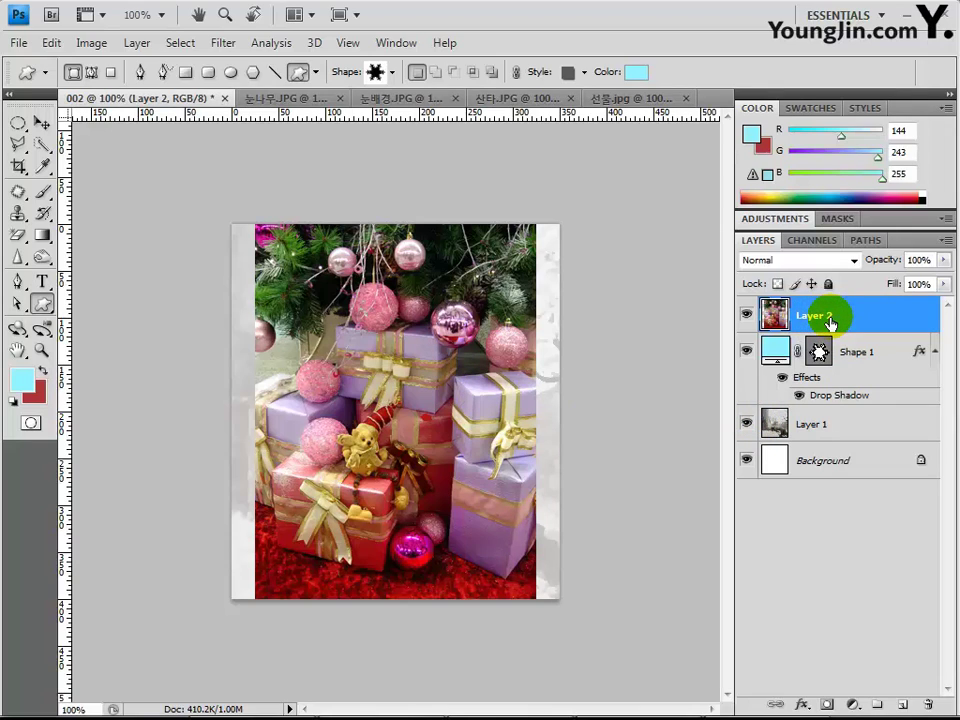
pyautogui.moveTo(829, 323); pyautogui.dragTo(830, 325)
pyautogui.click(814, 315)
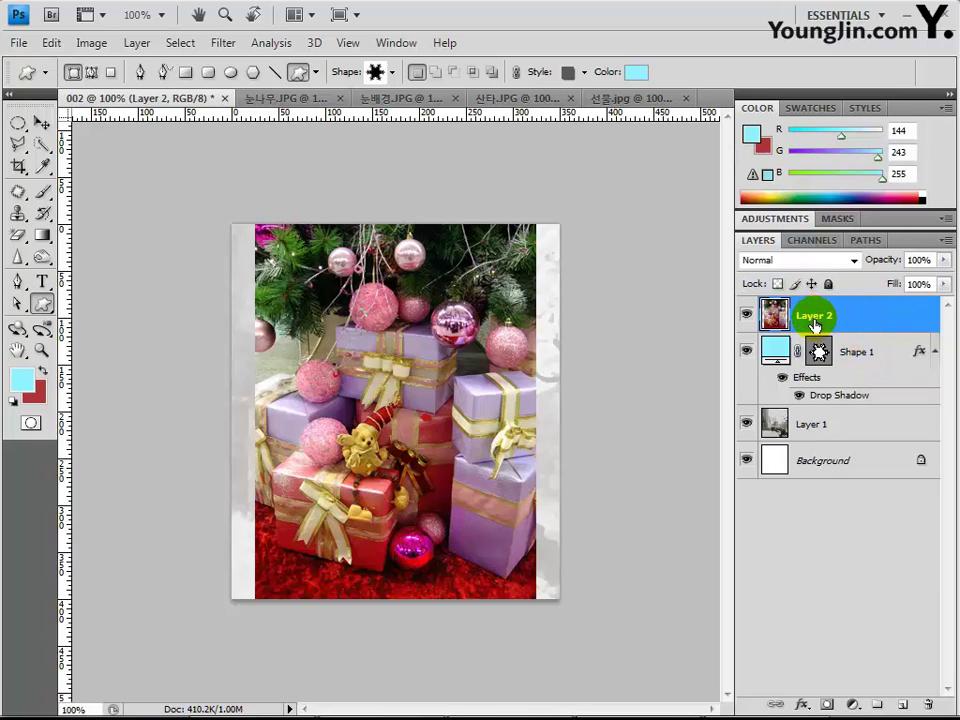
pyautogui.moveTo(814, 323); pyautogui.dragTo(878, 332)
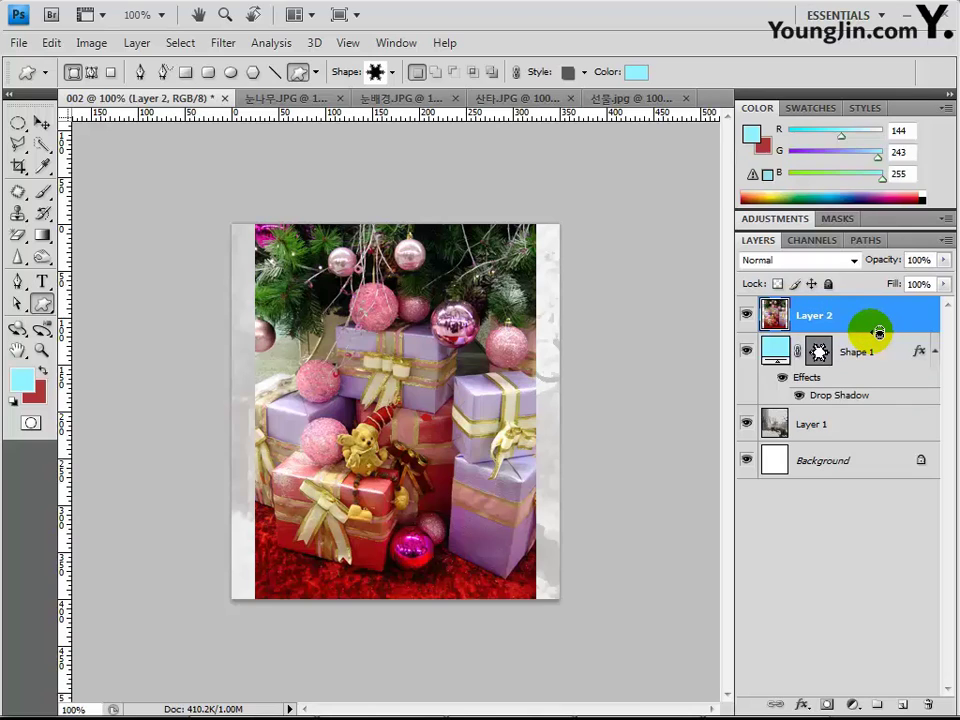
pyautogui.keyDown('alt'); pyautogui.click(877, 332); pyautogui.keyUp('alt')
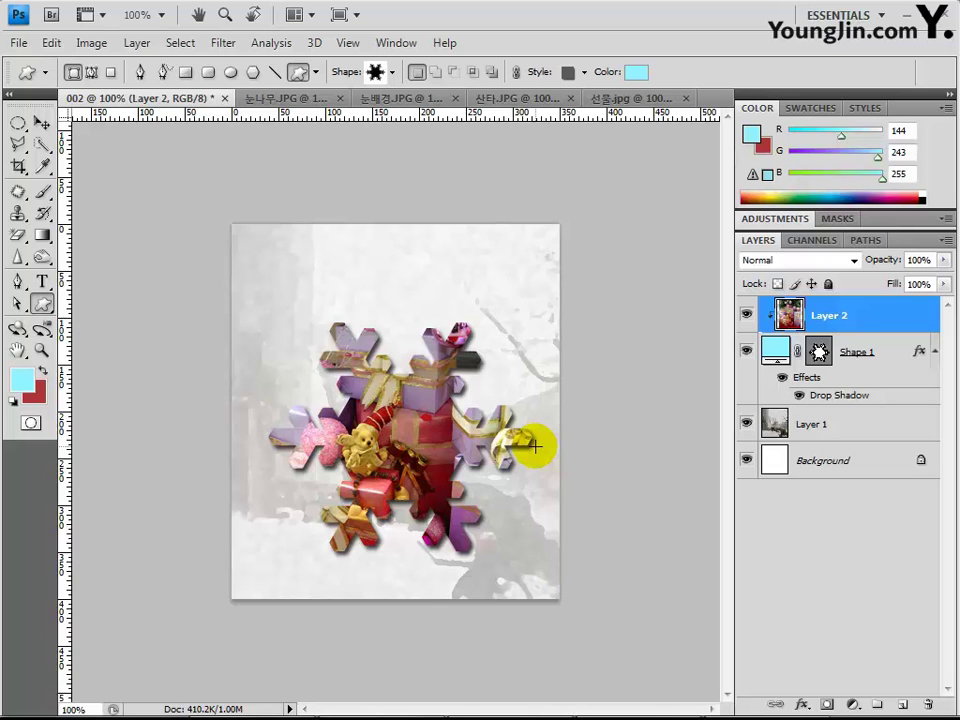
# Copy the entire tree stump image 눈나무.JPG and paste it into document 002 above the gift layer
pyautogui.click(296, 100)
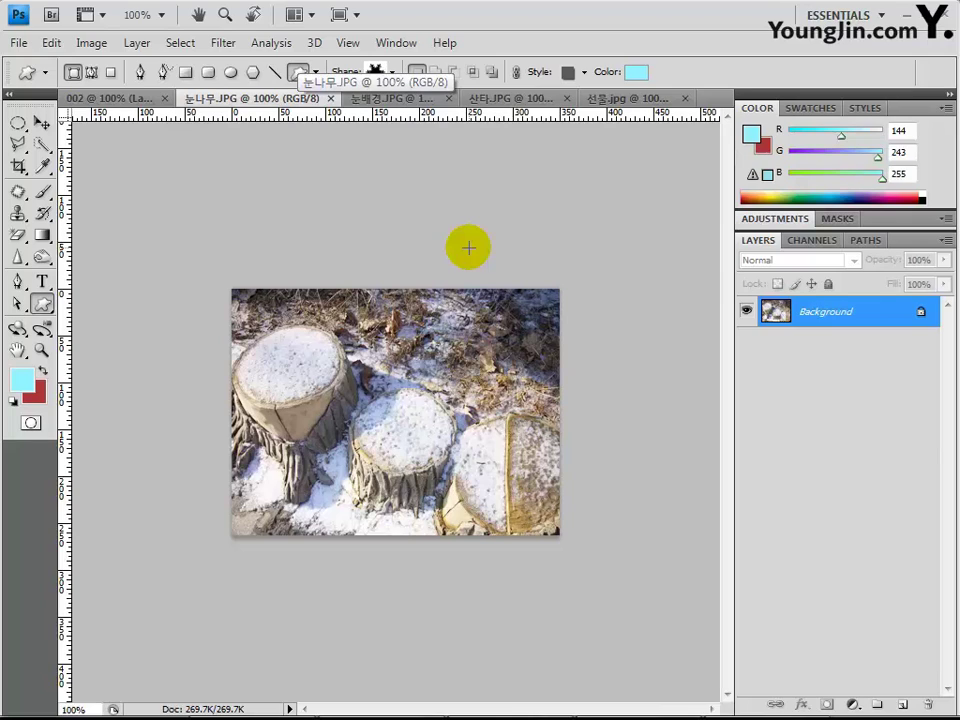
pyautogui.hotkey('ctrl', 'a')
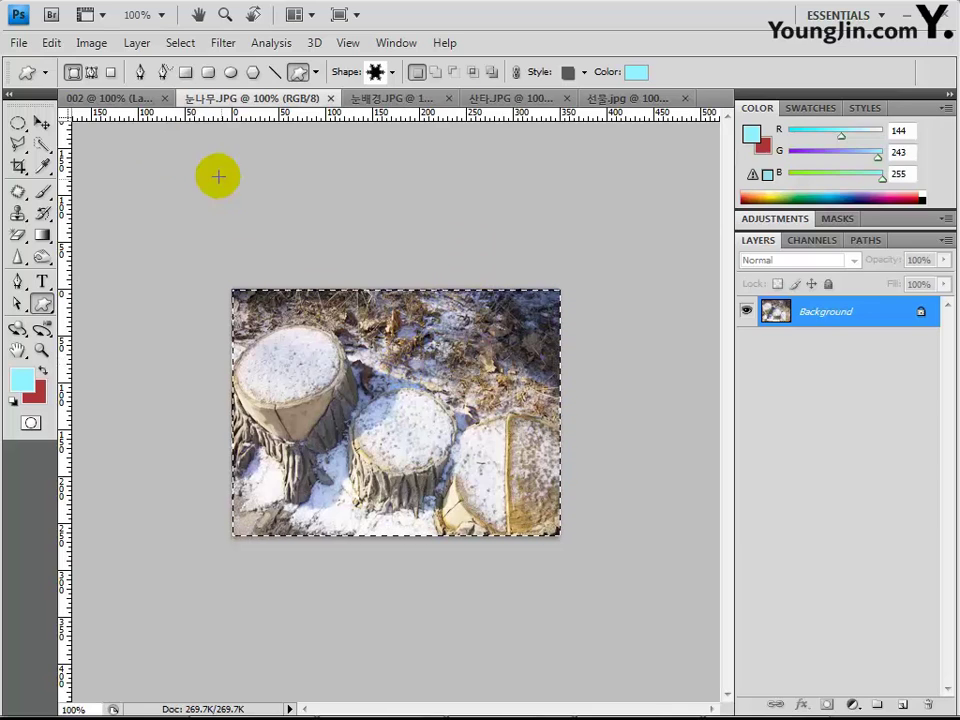
pyautogui.click(116, 100)
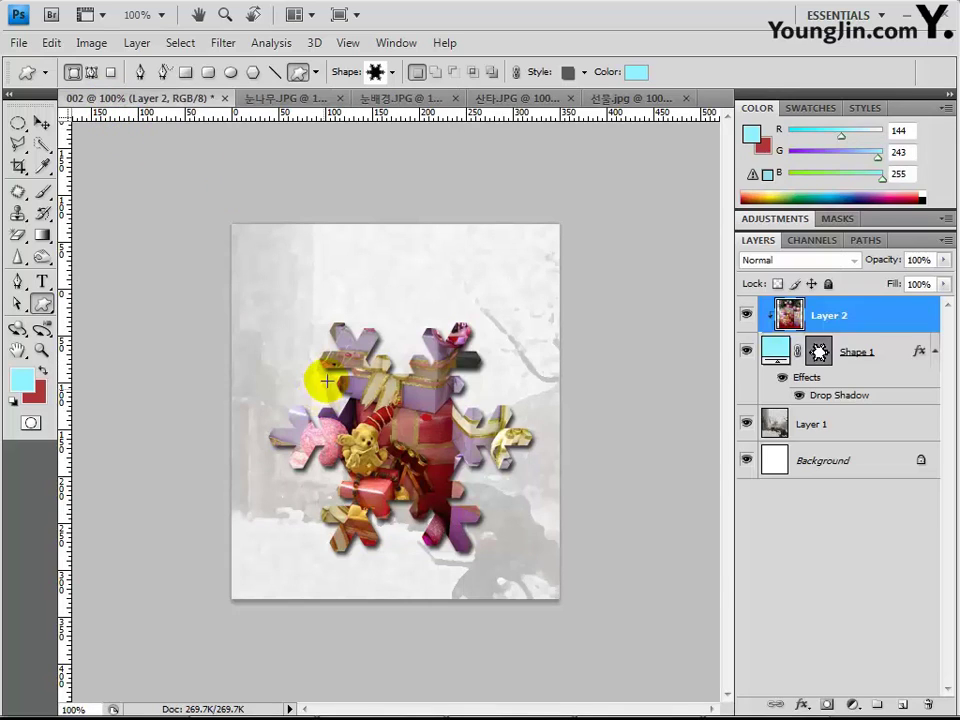
pyautogui.hotkey('ctrl', 'v')
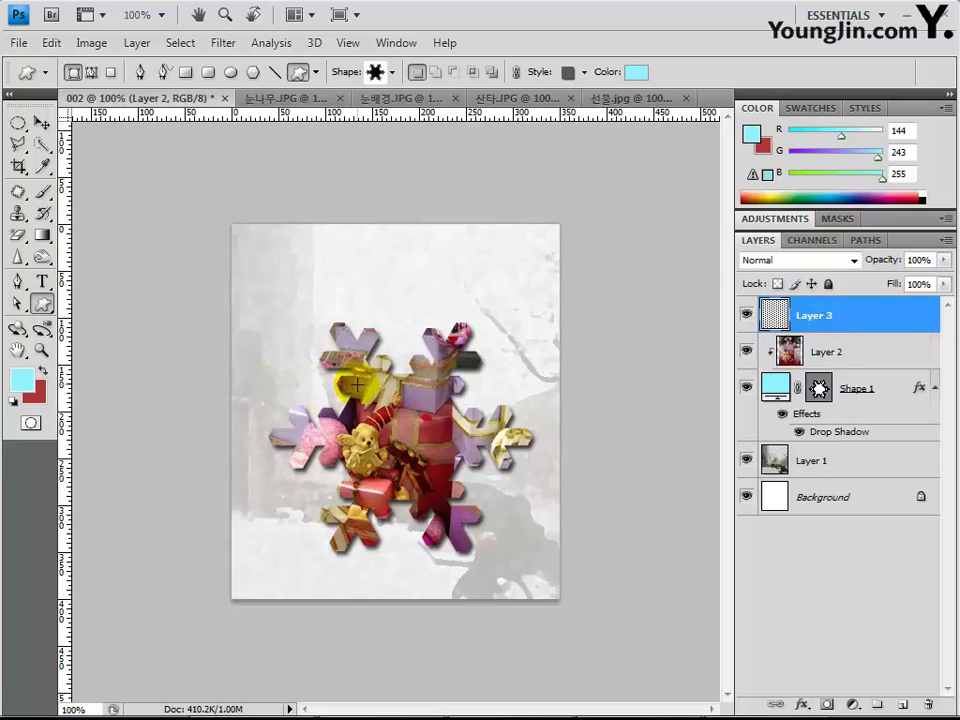
# Shift the tree stump layer slightly down and add it to the snowflake's clipping mask
pyautogui.click(41, 122)
pyautogui.moveTo(462, 392); pyautogui.dragTo(467, 408)
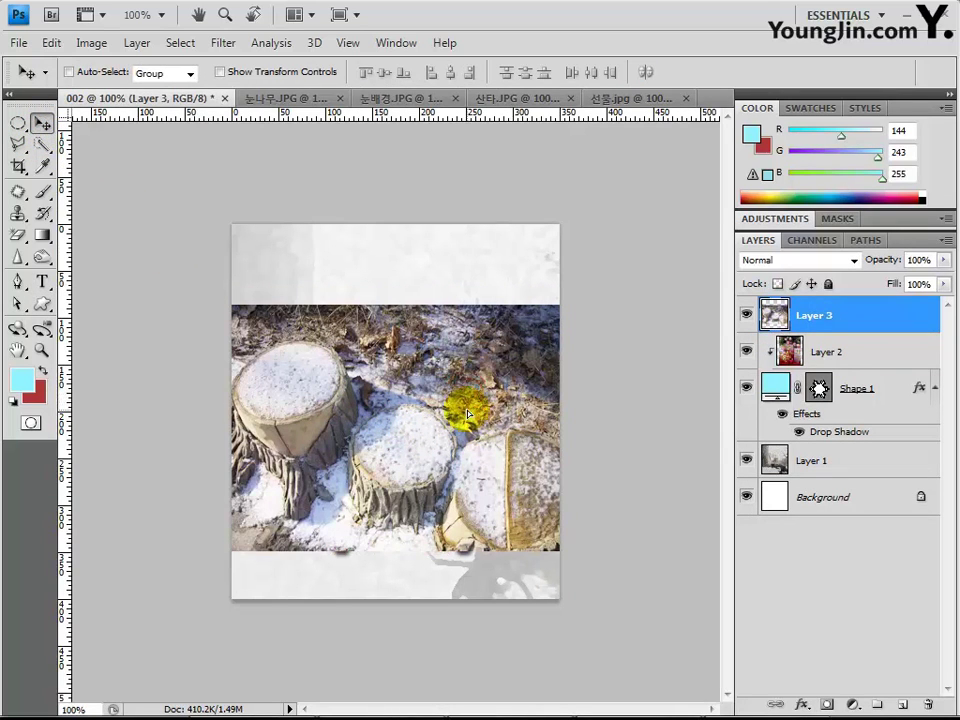
pyautogui.hotkey('shift', 'Down')
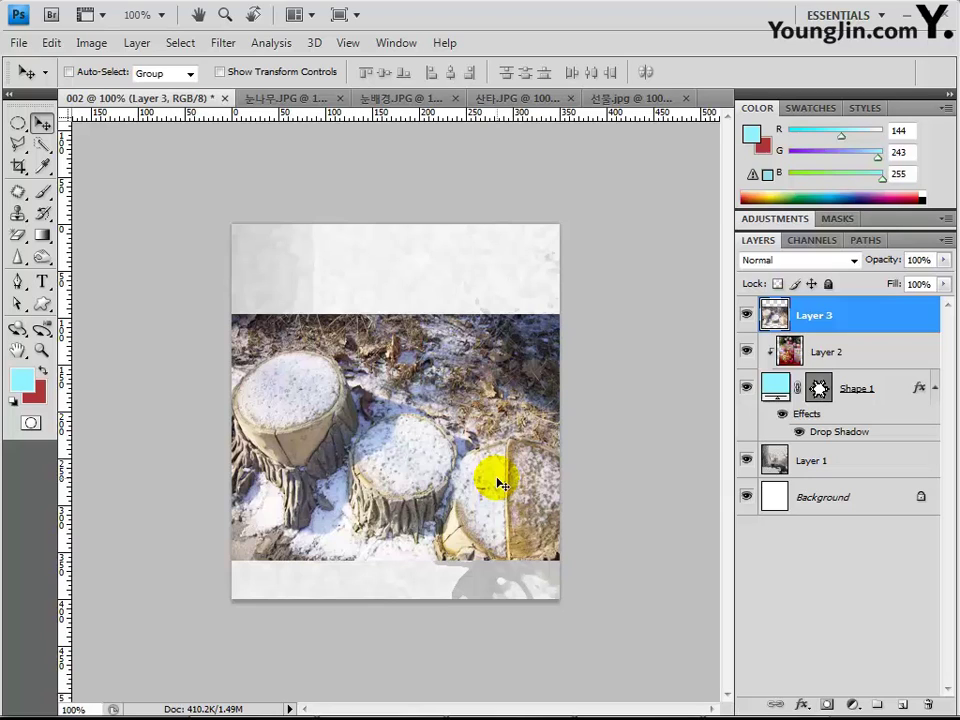
pyautogui.keyDown('alt'); pyautogui.click(860, 334); pyautogui.keyUp('alt')
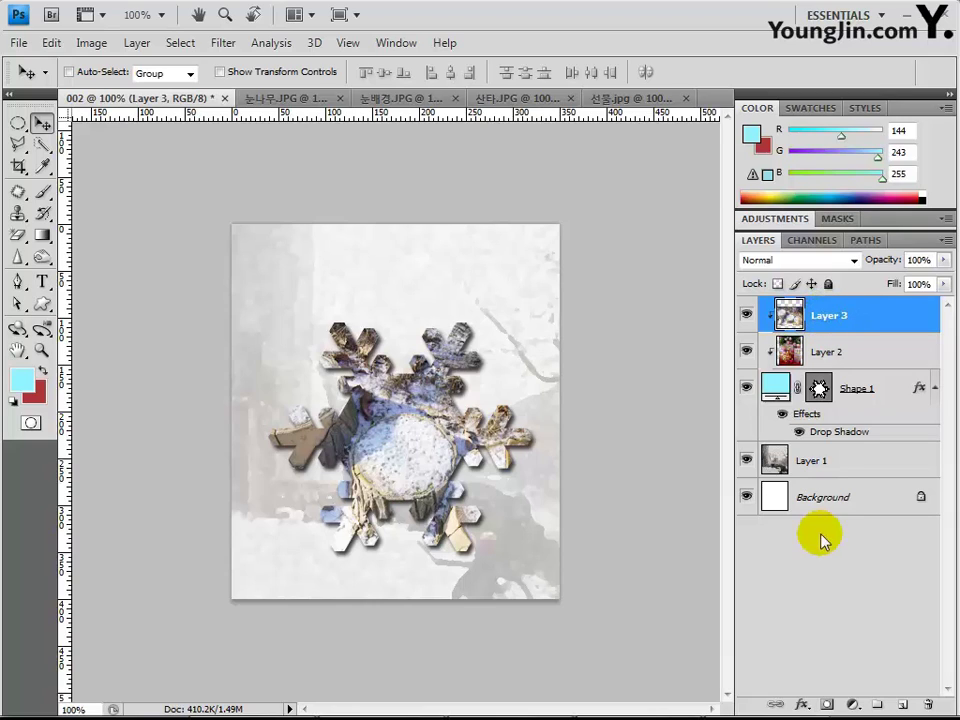
# Add a layer mask to the tree stump layer and fade out its right half with a white-to-black linear gradient
pyautogui.click(826, 707)
pyautogui.click(828, 315)
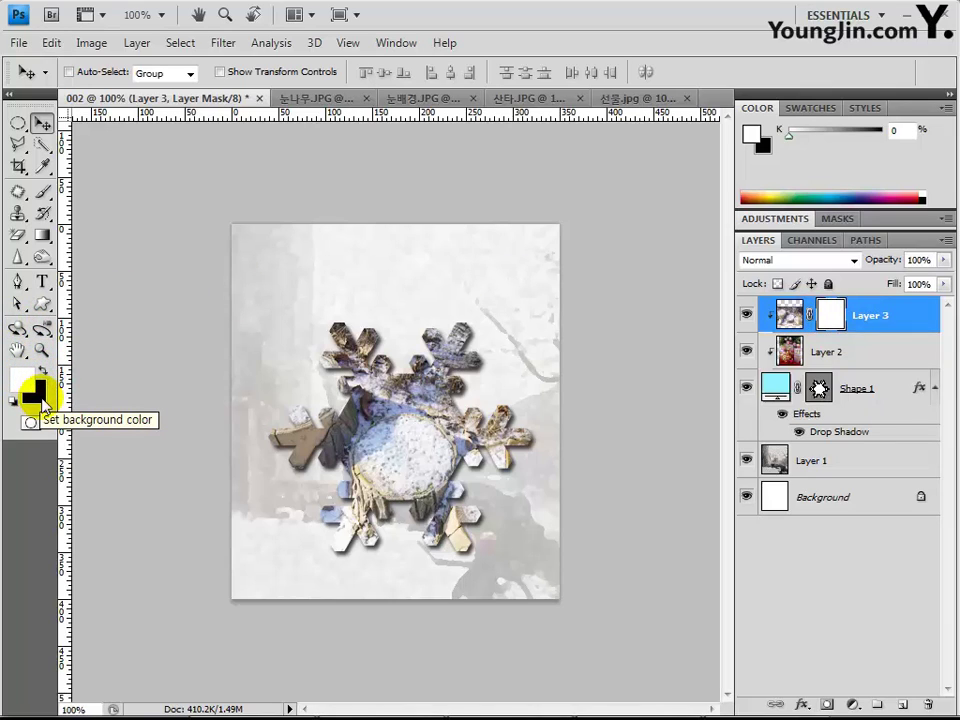
pyautogui.click(44, 237)
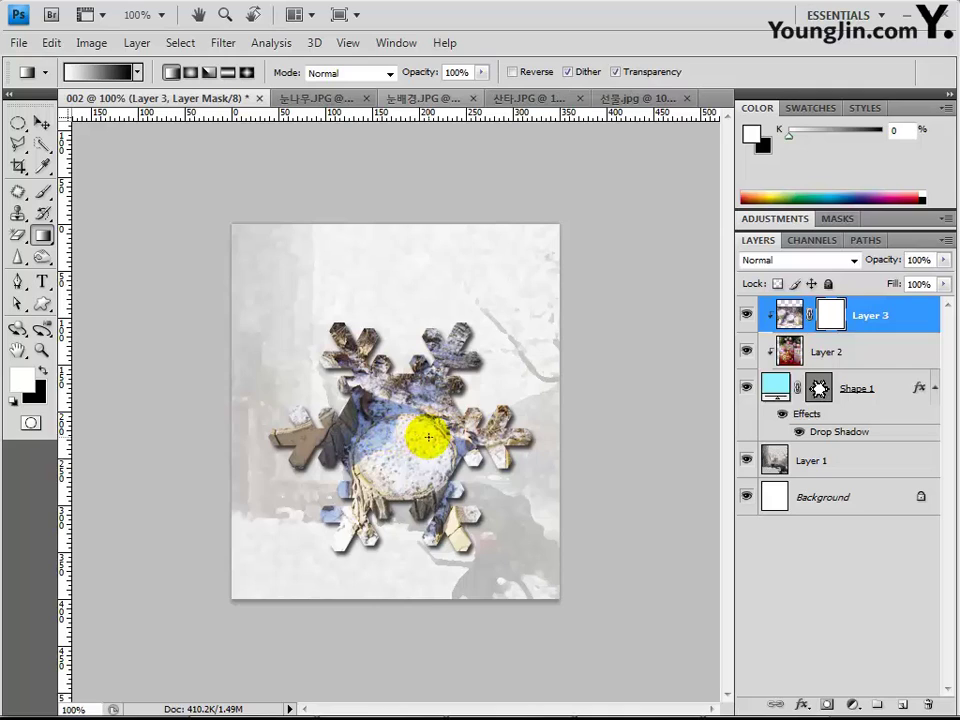
pyautogui.moveTo(428, 437); pyautogui.dragTo(466, 468)
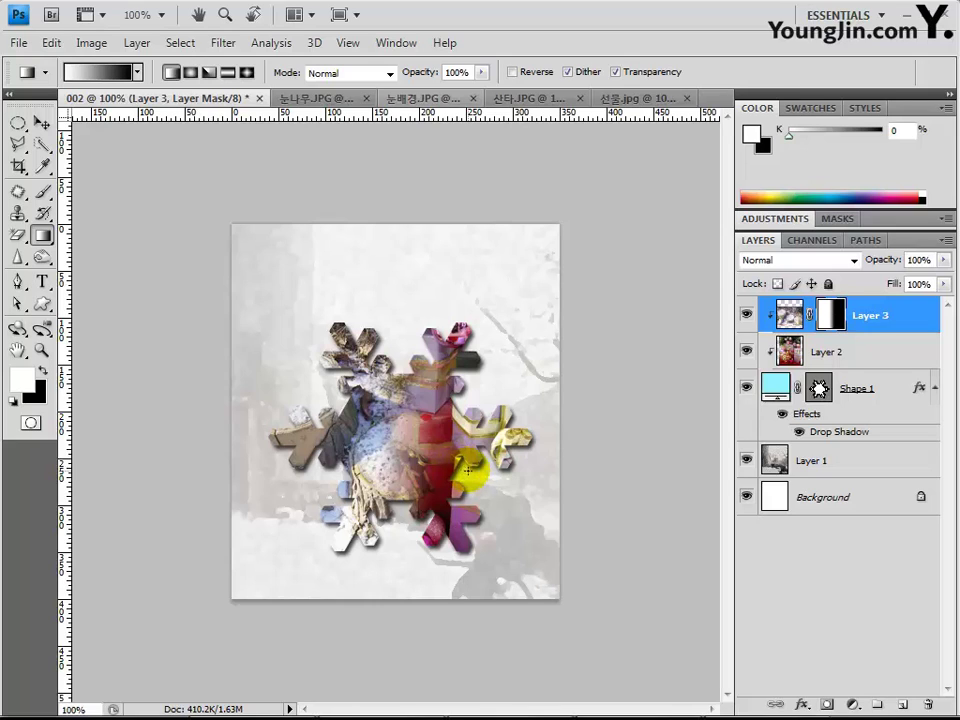
pyautogui.moveTo(499, 480); pyautogui.dragTo(529, 461)
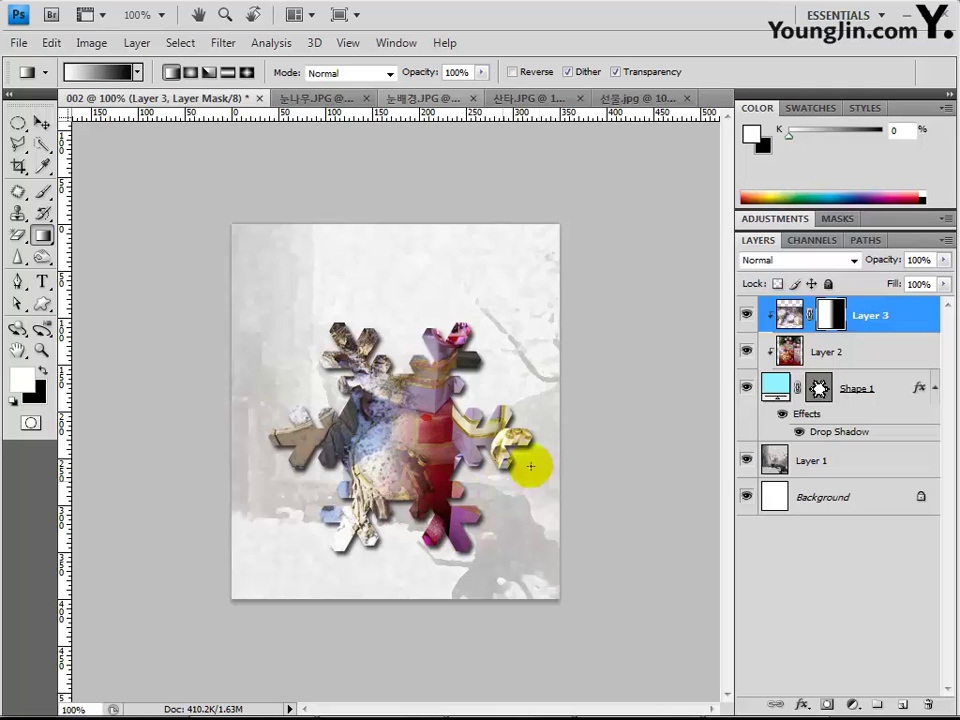
# Move the gift image layer rightward inside the snowflake so the teddy bear sits just right of the snowflake's centre
pyautogui.click(845, 356)
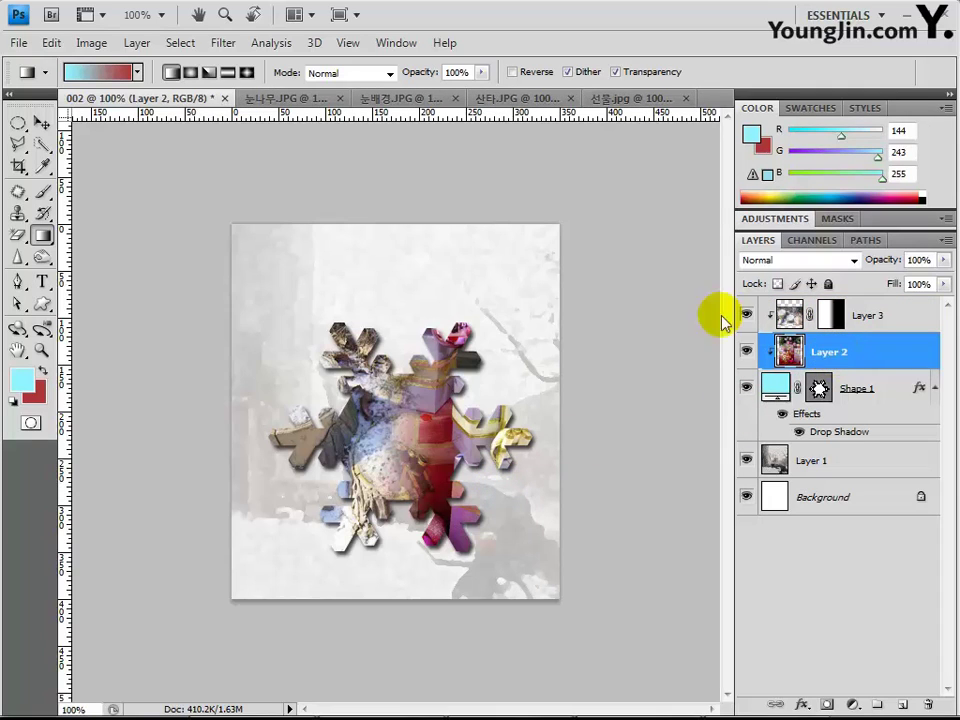
pyautogui.click(41, 122)
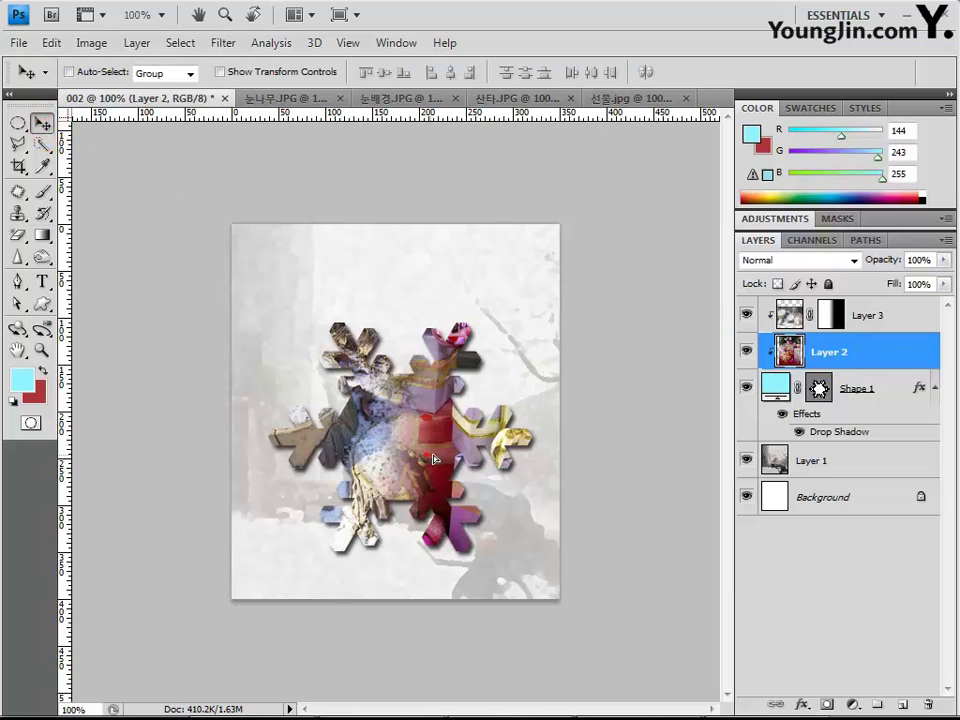
pyautogui.moveTo(434, 459); pyautogui.dragTo(507, 495)
pyautogui.moveTo(481, 488); pyautogui.dragTo(493, 453)
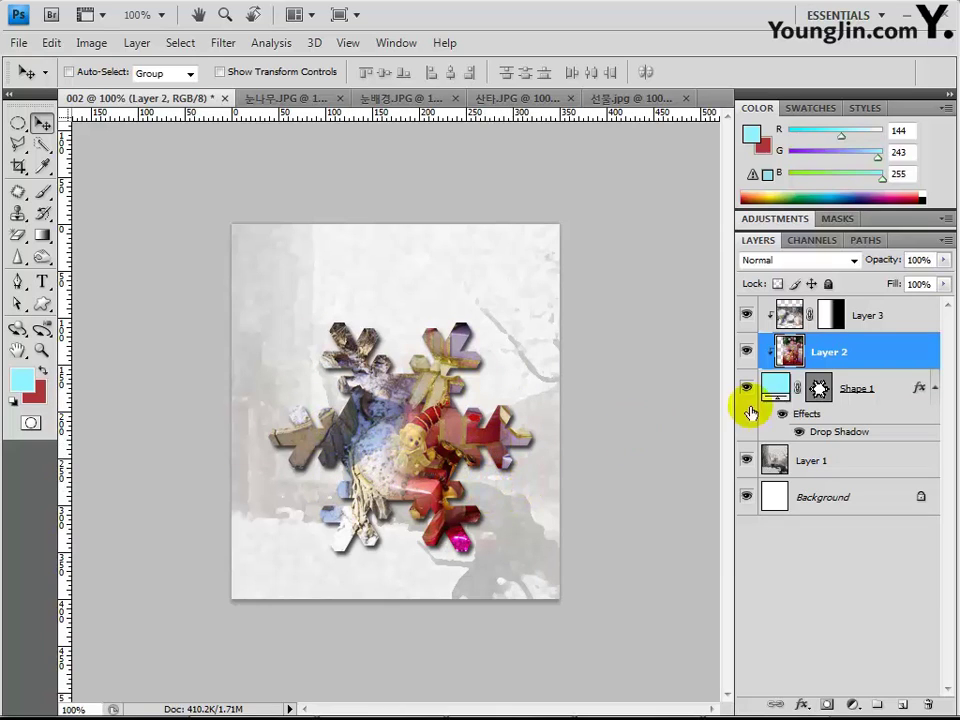
# Select the Santa in 산타.JPG without the black background and copy it into document 002 above the tree stump layer
pyautogui.click(893, 323)
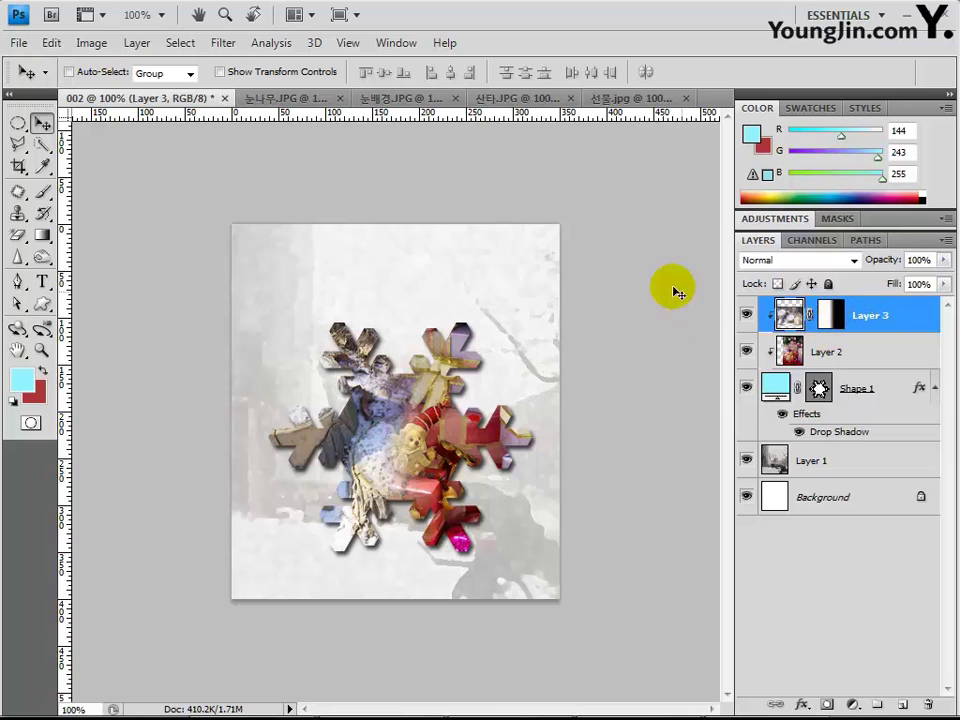
pyautogui.click(505, 100)
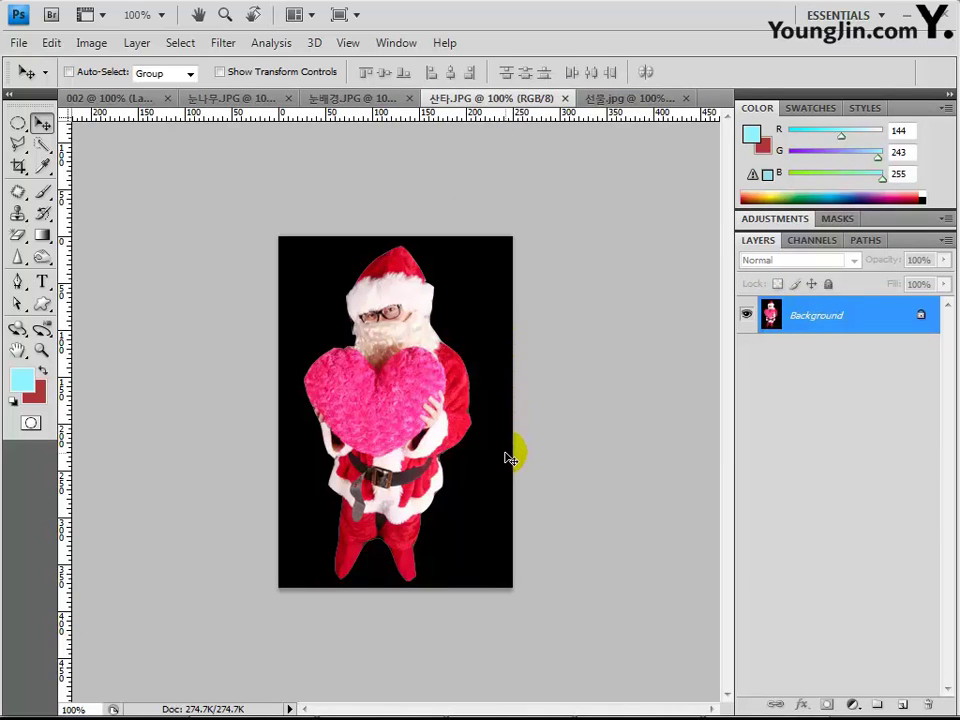
pyautogui.moveTo(42, 144)
pyautogui.mouseDown()
pyautogui.moveTo(113, 150)
pyautogui.moveTo(111, 175)
pyautogui.moveTo(111, 167)
pyautogui.mouseUp()
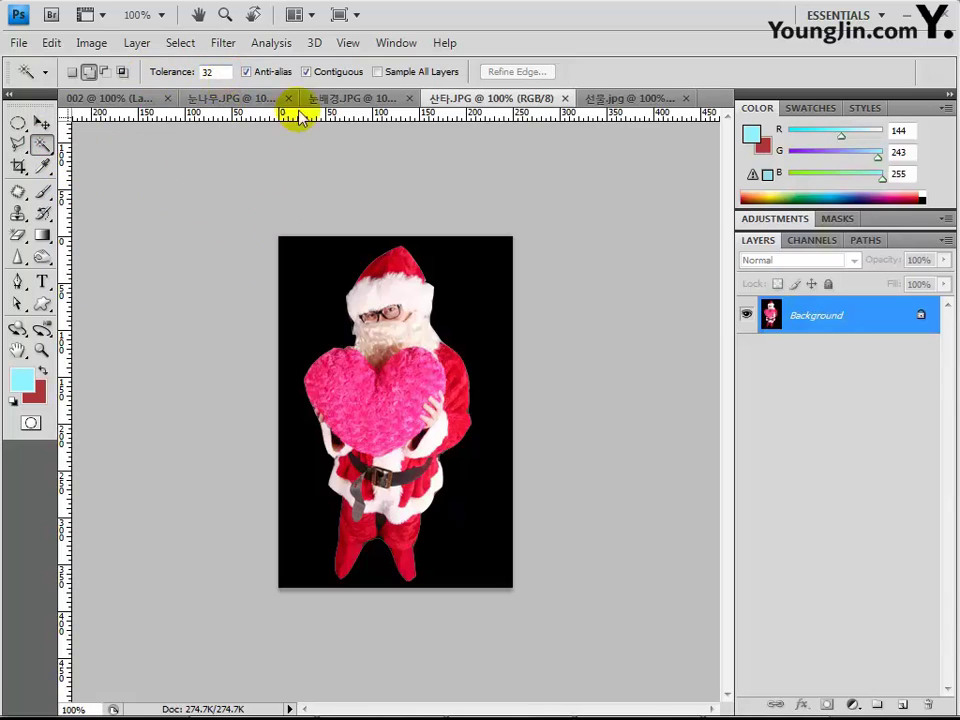
pyautogui.click(529, 346)
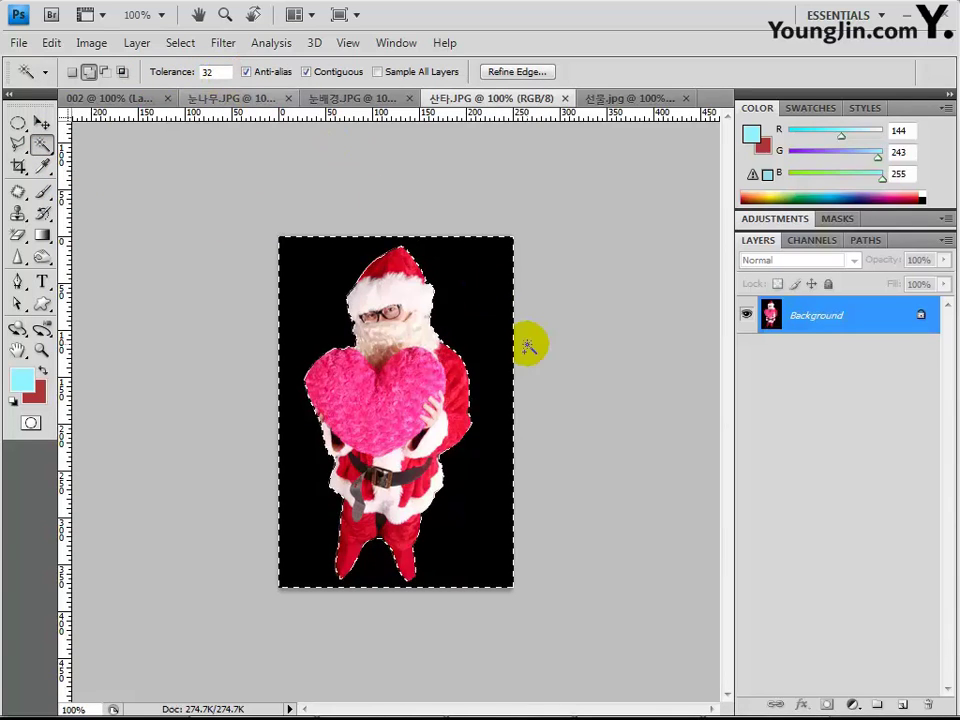
pyautogui.rightClick(473, 309)
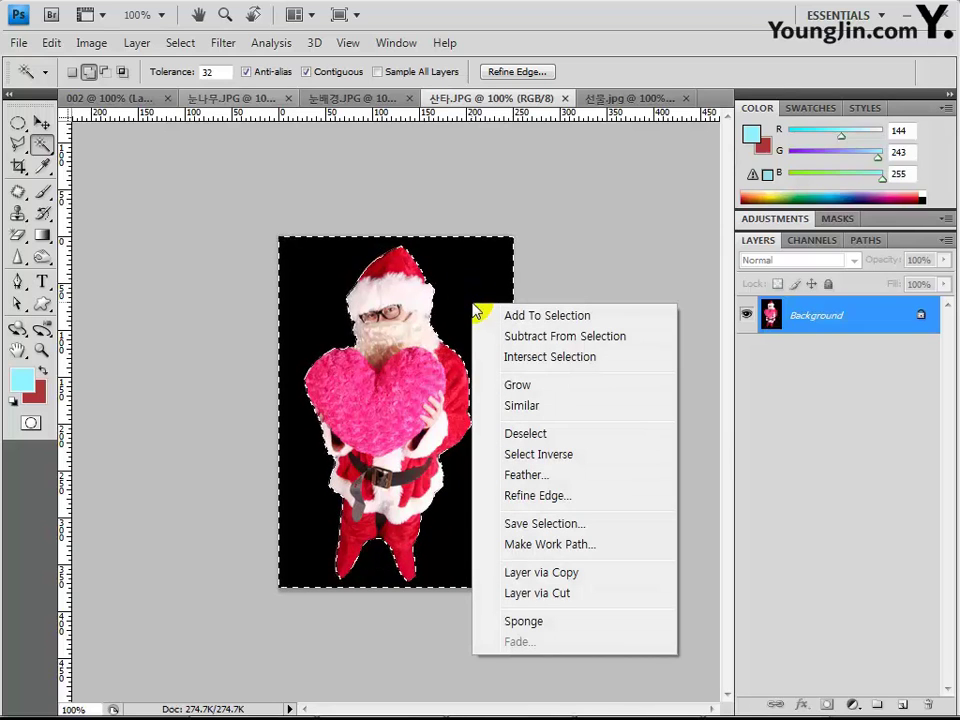
pyautogui.click(536, 454)
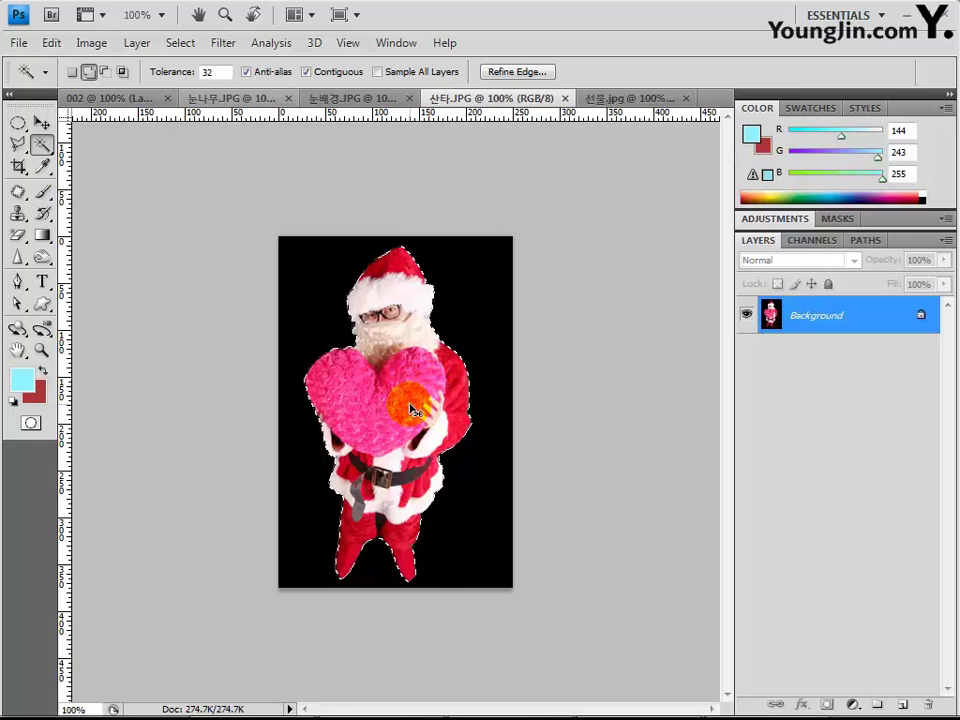
pyautogui.click(113, 98)
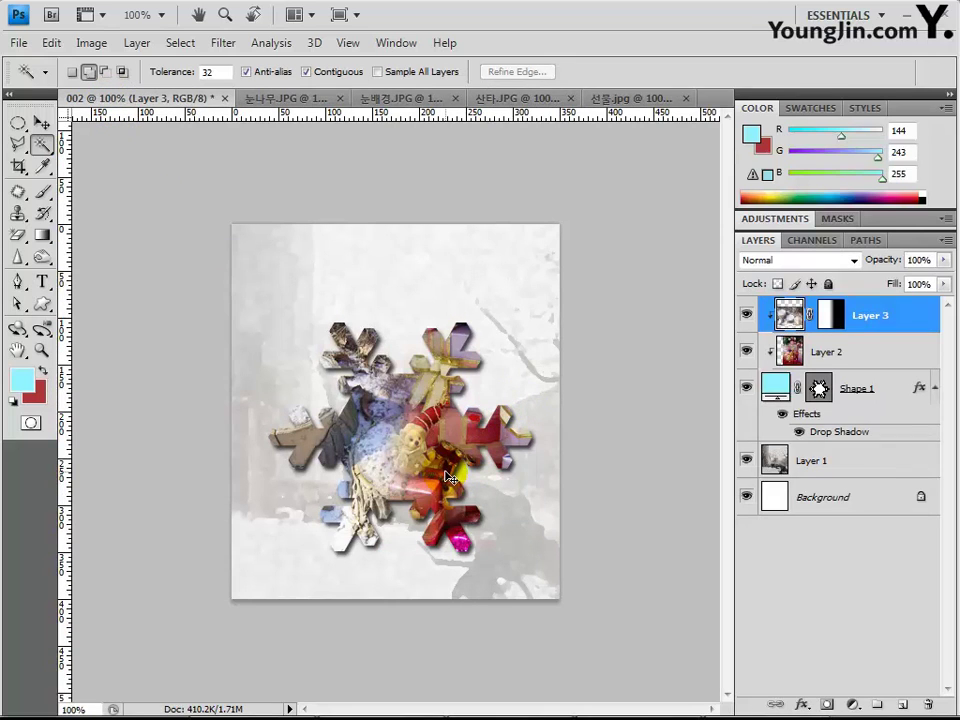
pyautogui.hotkey('ctrl', 'v')
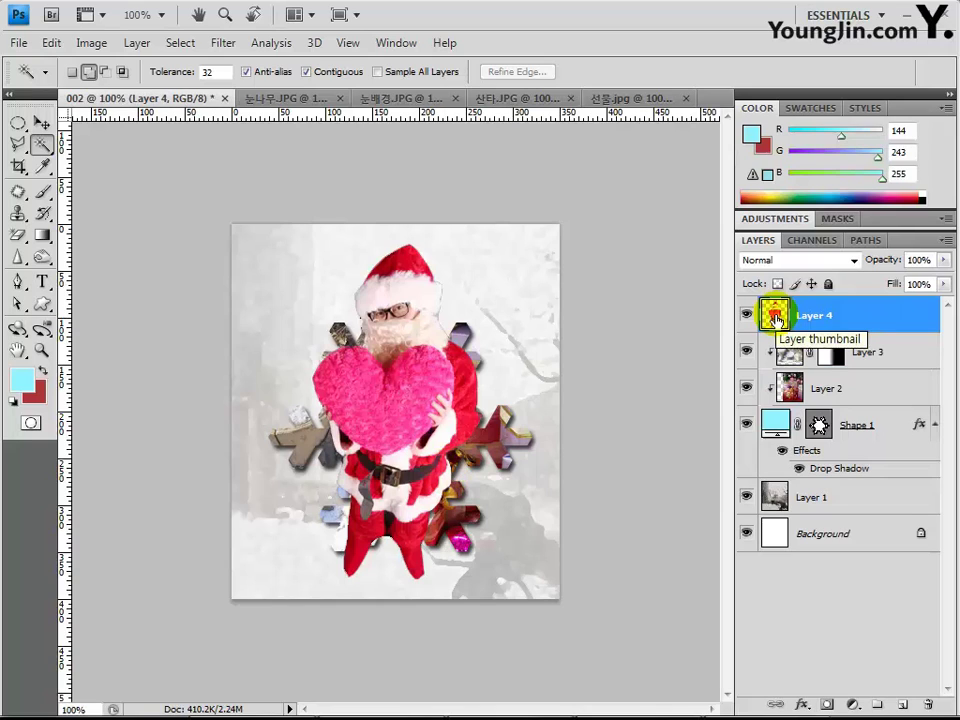
# Load the snowflake shape as a selection and use it as a layer mask on the Santa layer
pyautogui.keyDown('ctrl'); pyautogui.click(819, 428); pyautogui.keyUp('ctrl')
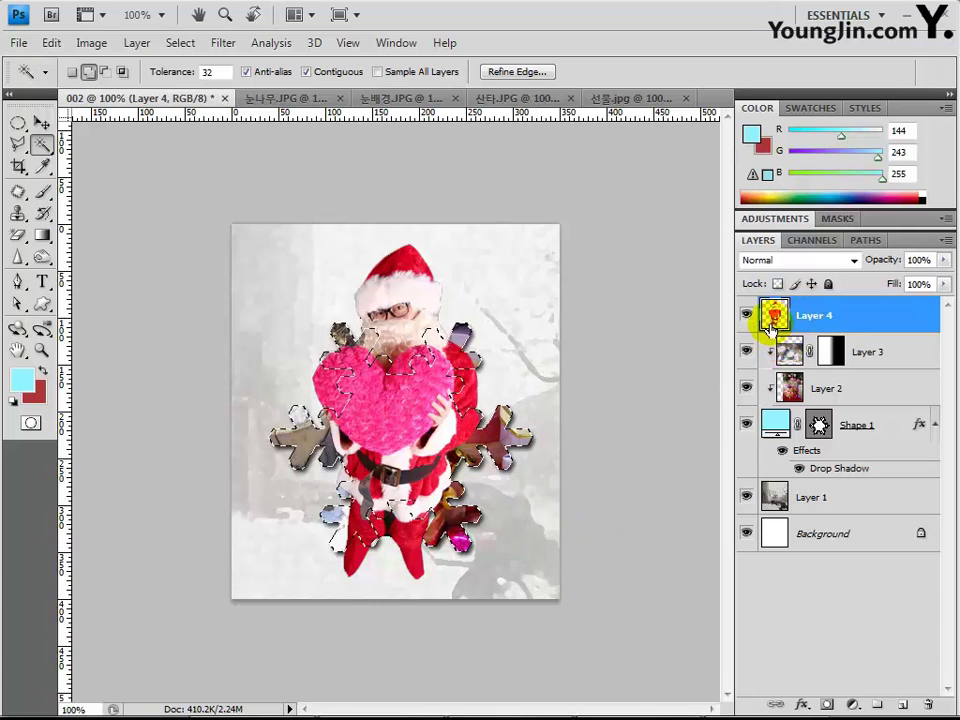
pyautogui.click(849, 318)
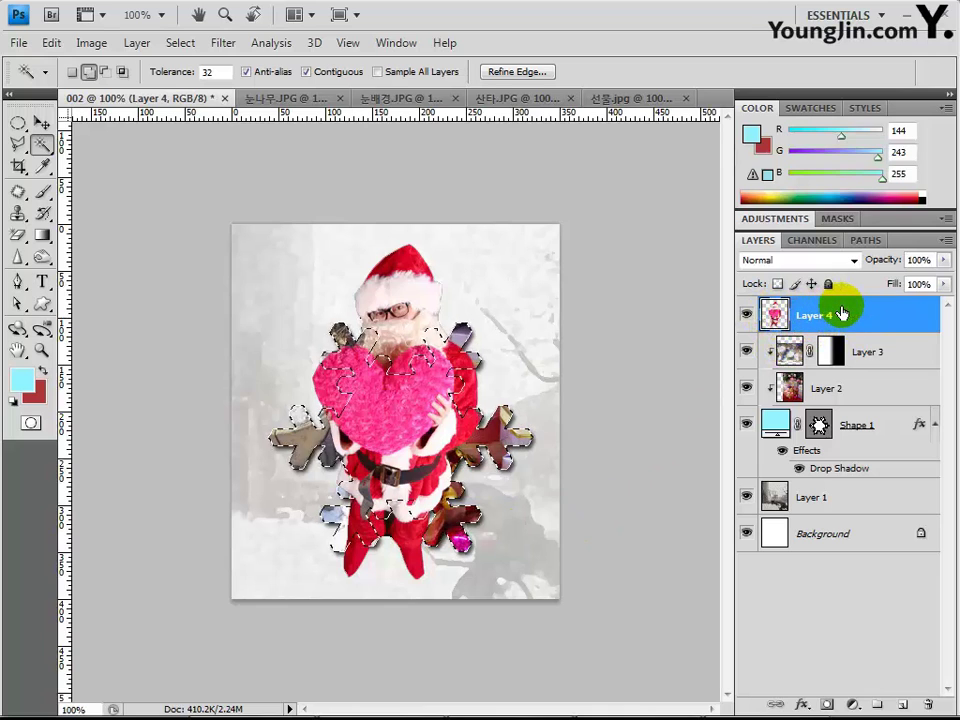
pyautogui.click(841, 312)
pyautogui.click(848, 314)
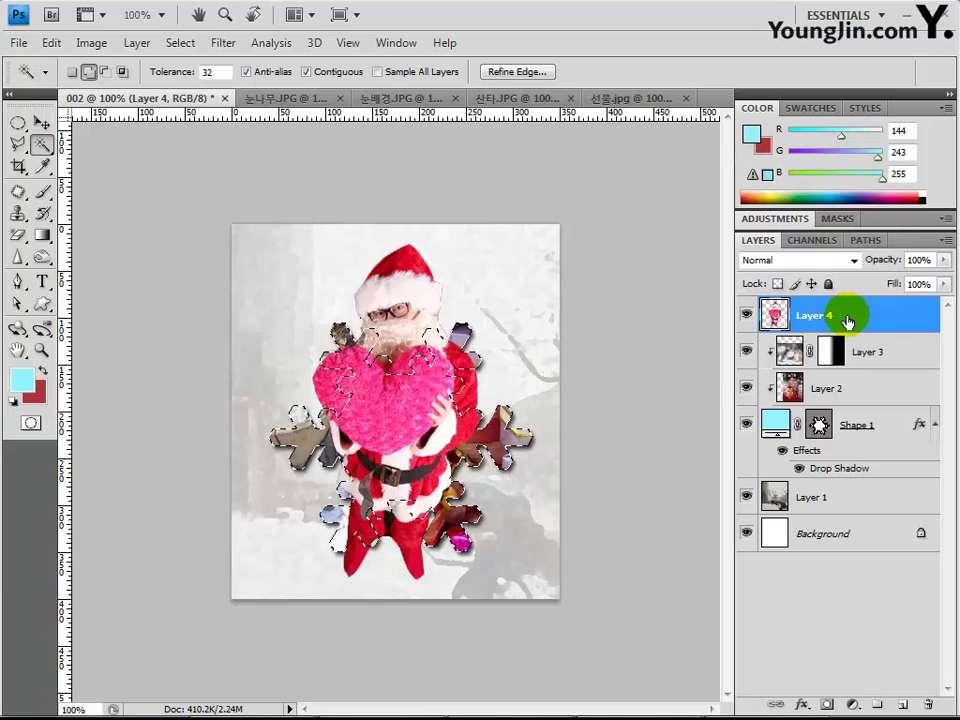
pyautogui.click(826, 706)
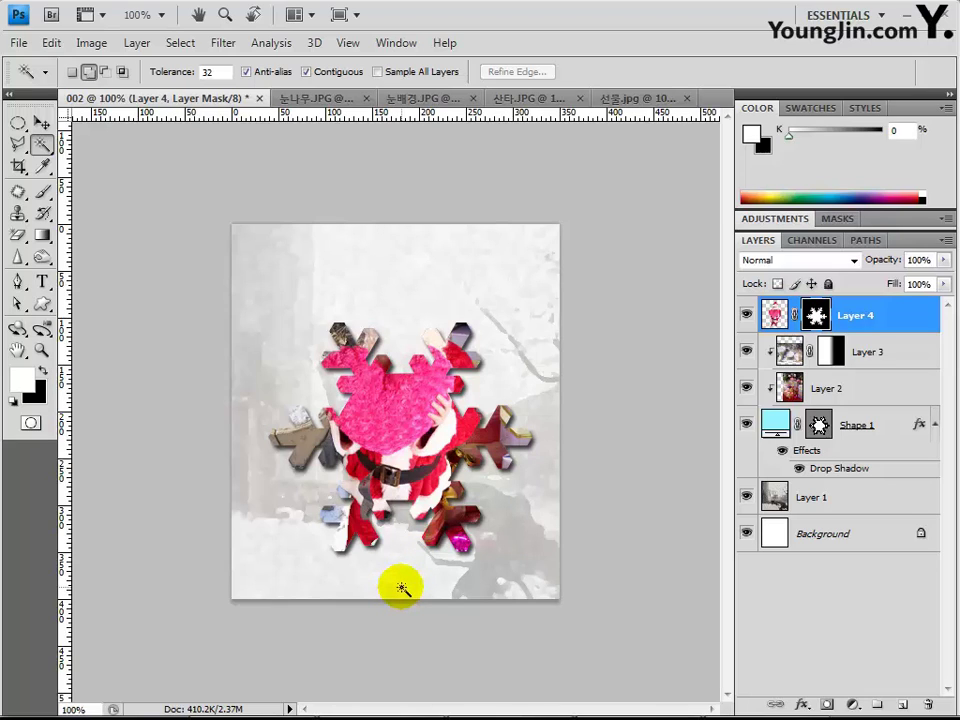
# Reveal Santa's head and upper body by filling a rectangular selection over that area with white on the layer mask
pyautogui.moveTo(18, 121); pyautogui.dragTo(97, 125)
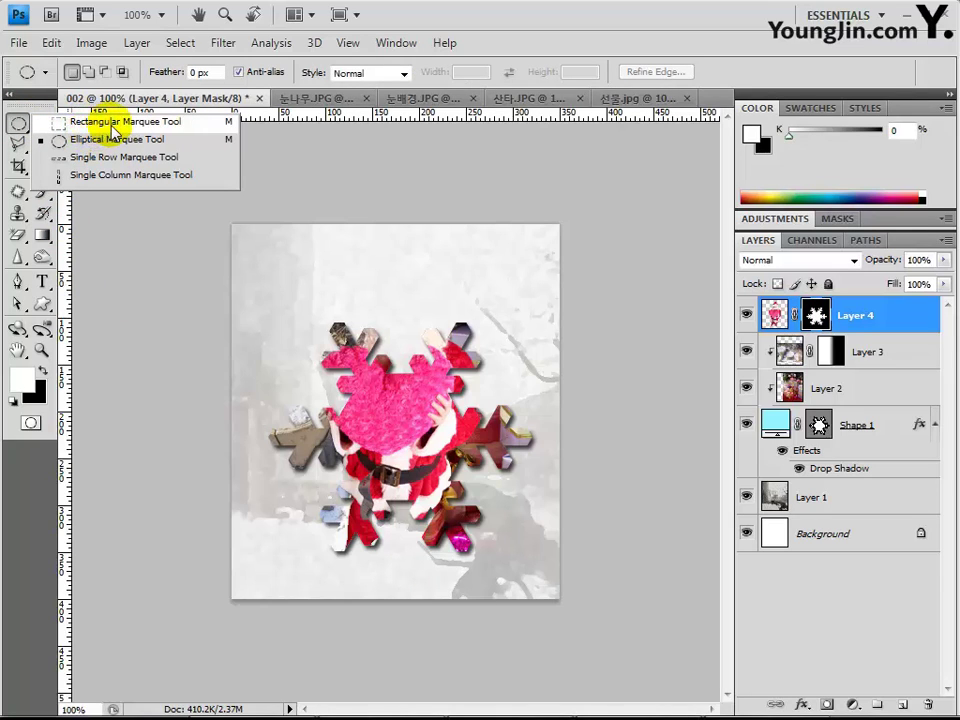
pyautogui.click(115, 124)
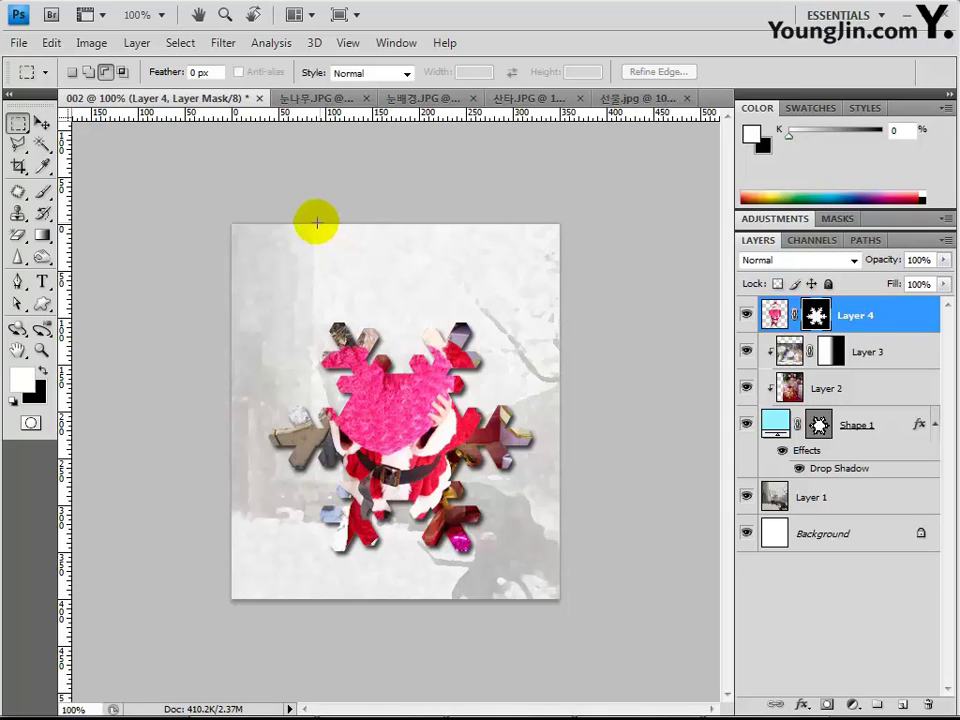
pyautogui.moveTo(326, 218); pyautogui.dragTo(478, 372)
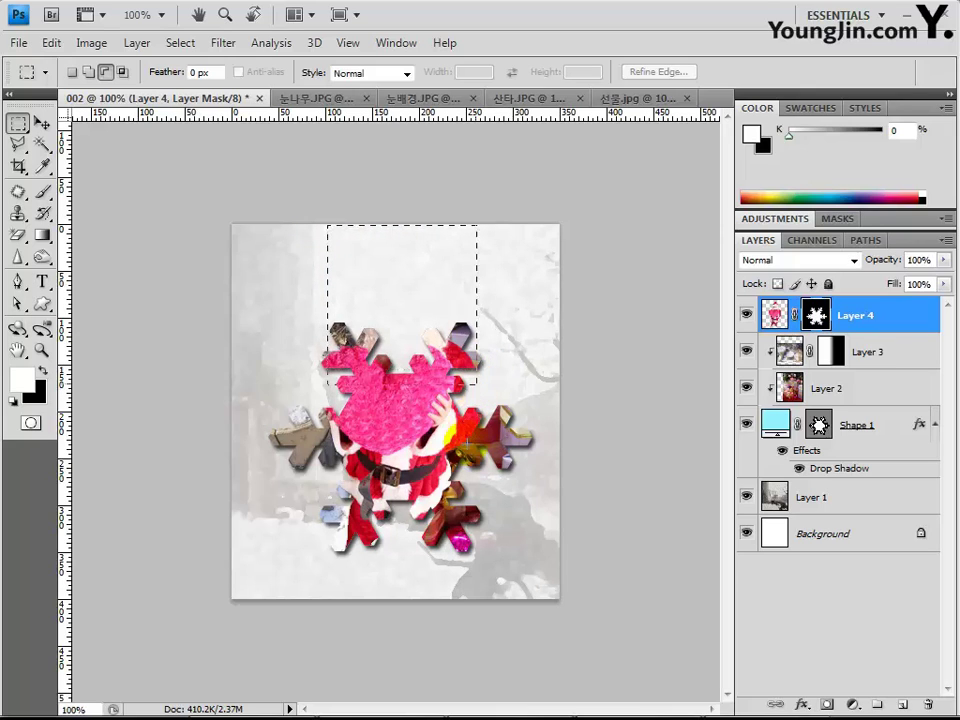
pyautogui.moveTo(448, 432); pyautogui.dragTo(484, 436)
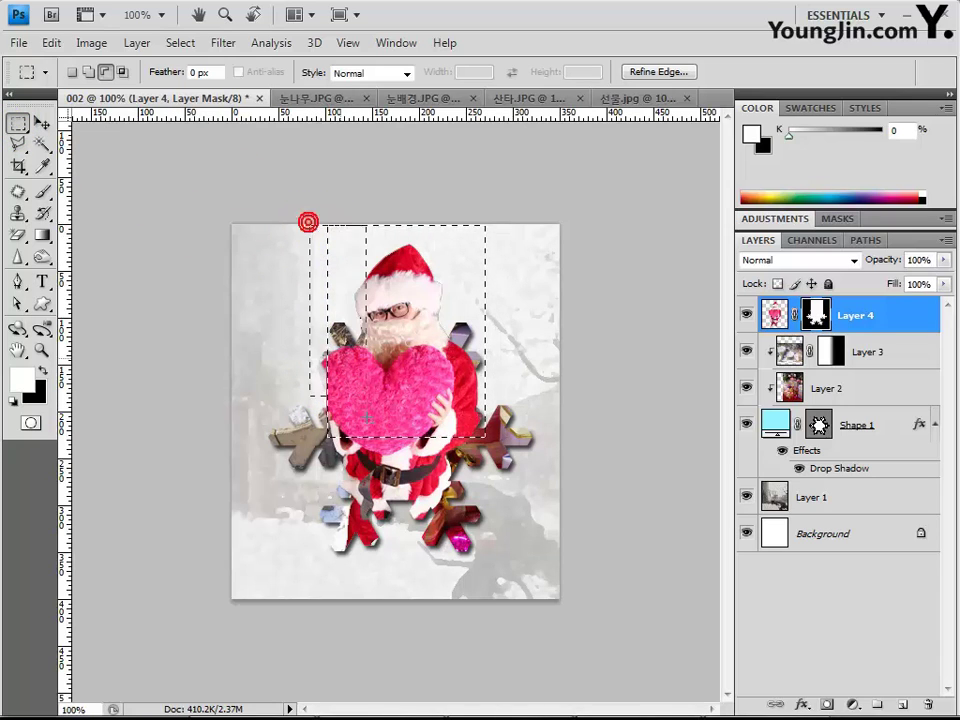
# Select a new rectangle over the heart's cut-off left edge, fill it with white on Santa's mask, and deselect
pyautogui.moveTo(308, 221); pyautogui.dragTo(309, 222)
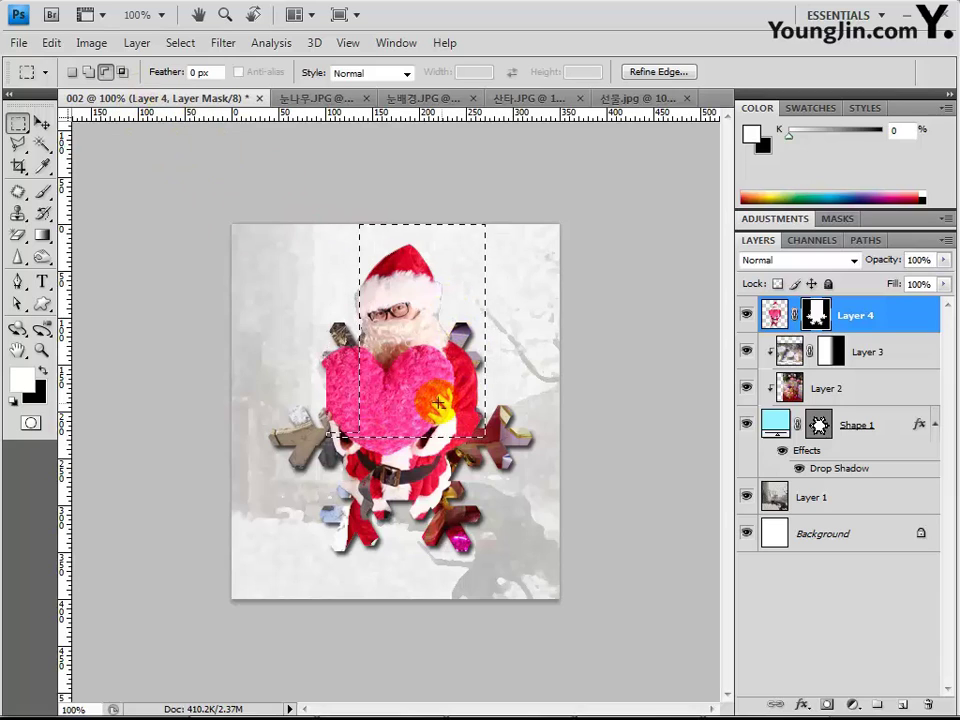
pyautogui.click(72, 72)
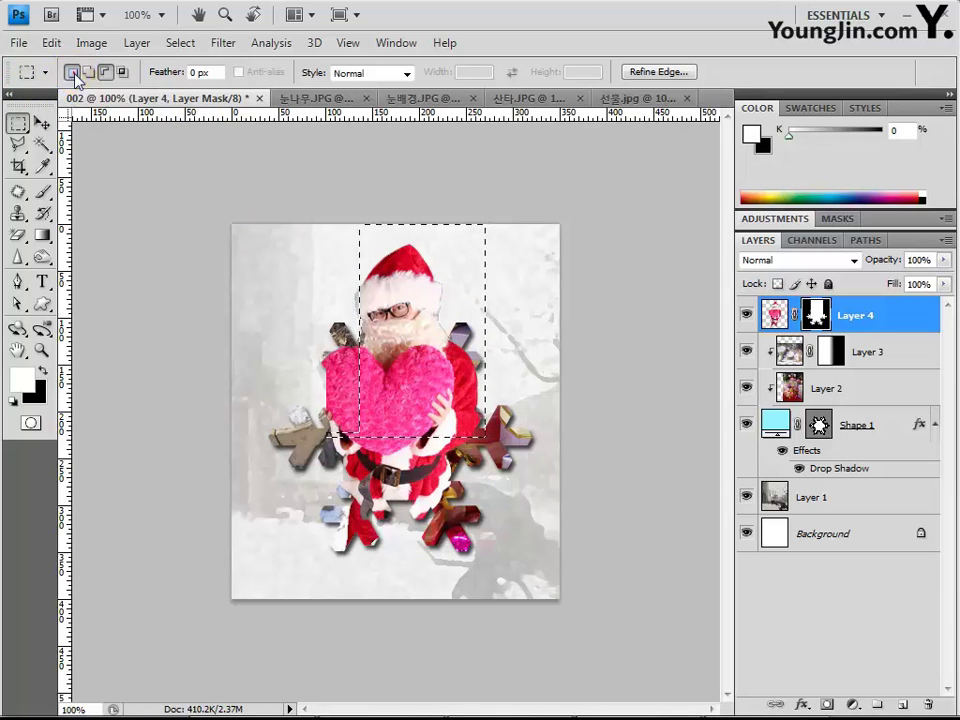
pyautogui.moveTo(297, 225); pyautogui.dragTo(391, 406)
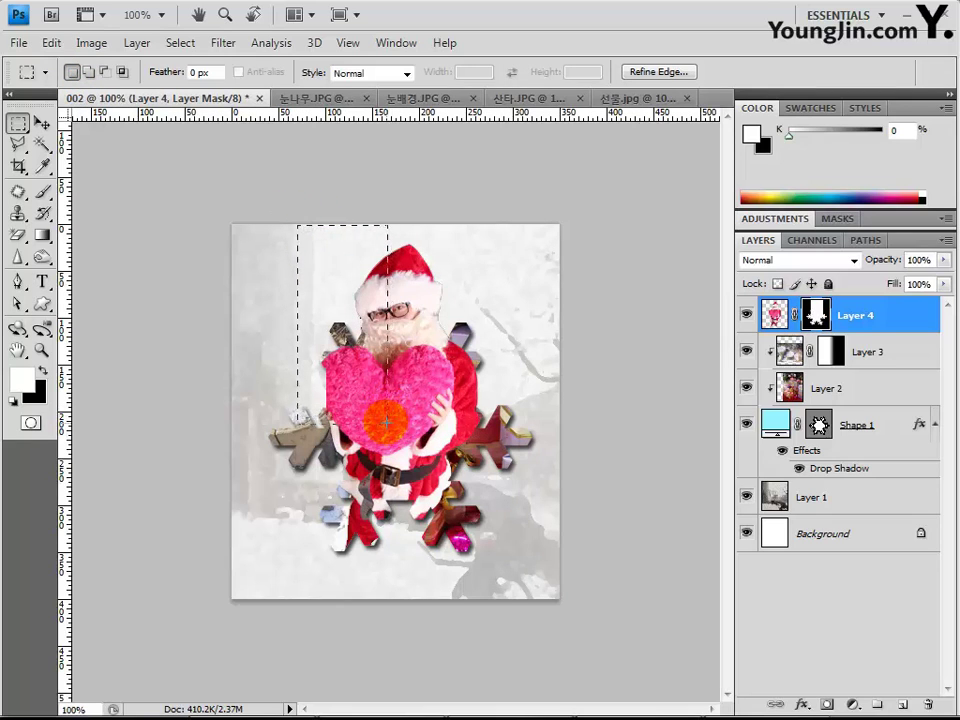
pyautogui.click(408, 412)
pyautogui.hotkey('ctrl', 'z')
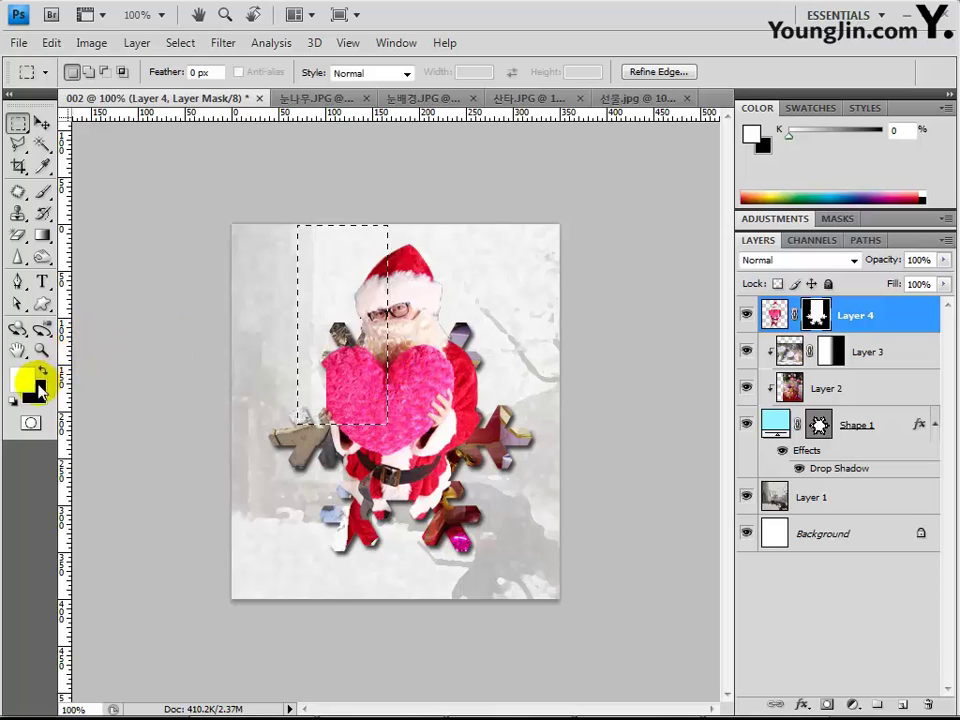
pyautogui.click(352, 372)
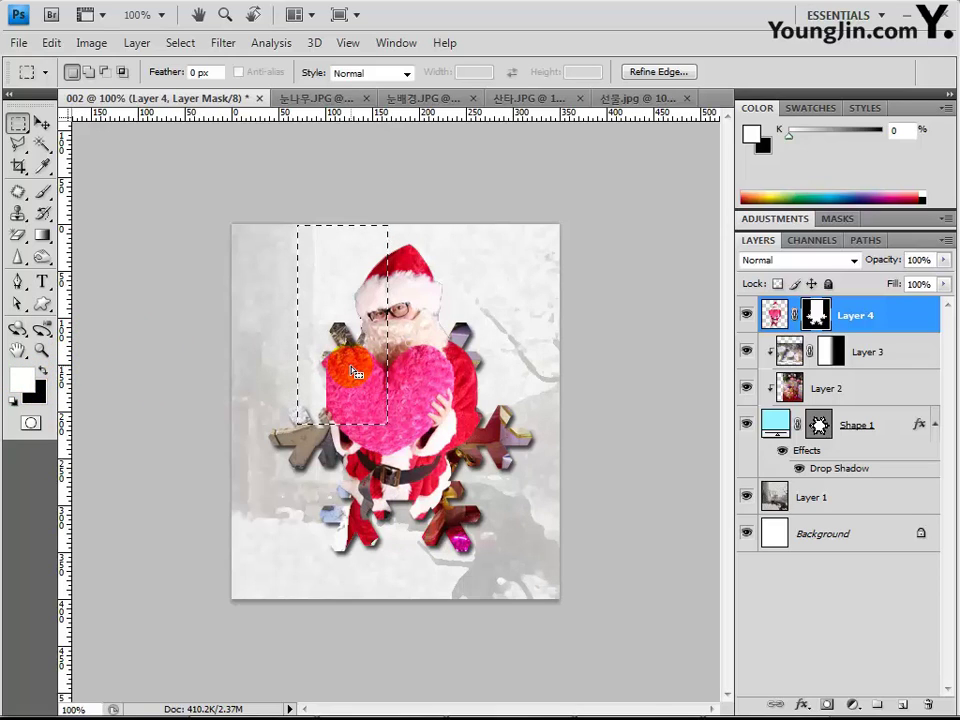
pyautogui.press('alt')
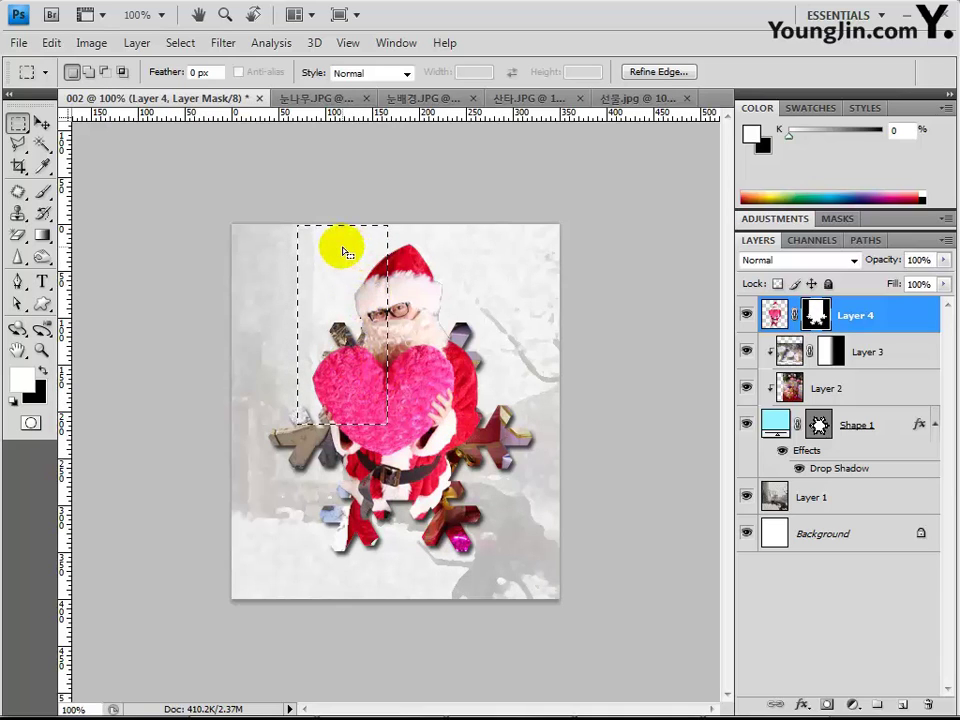
pyautogui.rightClick(343, 252)
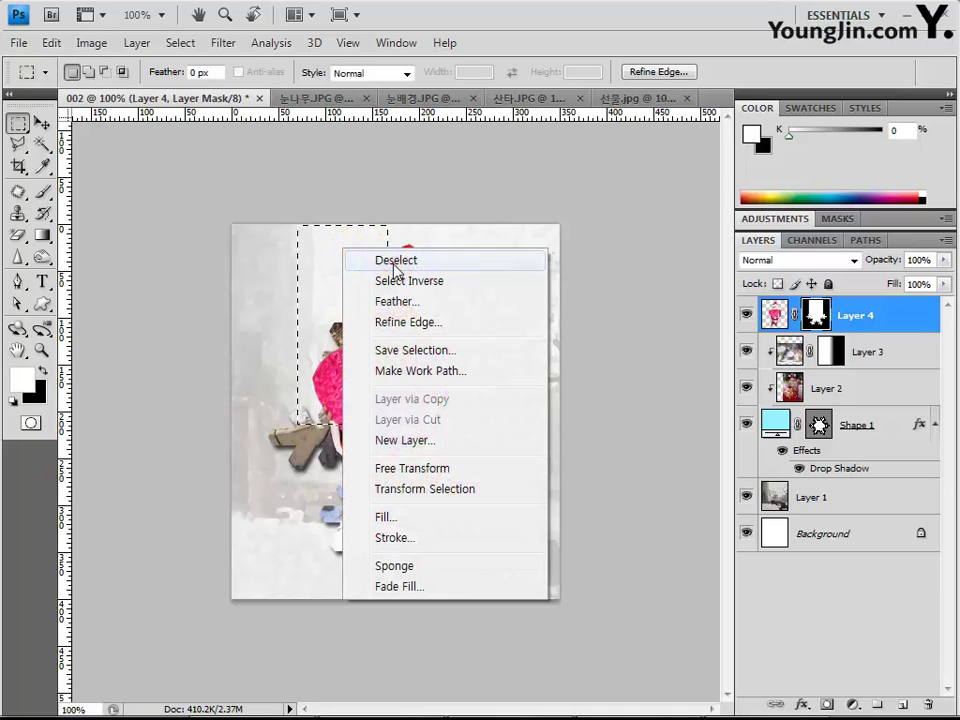
pyautogui.click(350, 259)
pyautogui.click(614, 446)
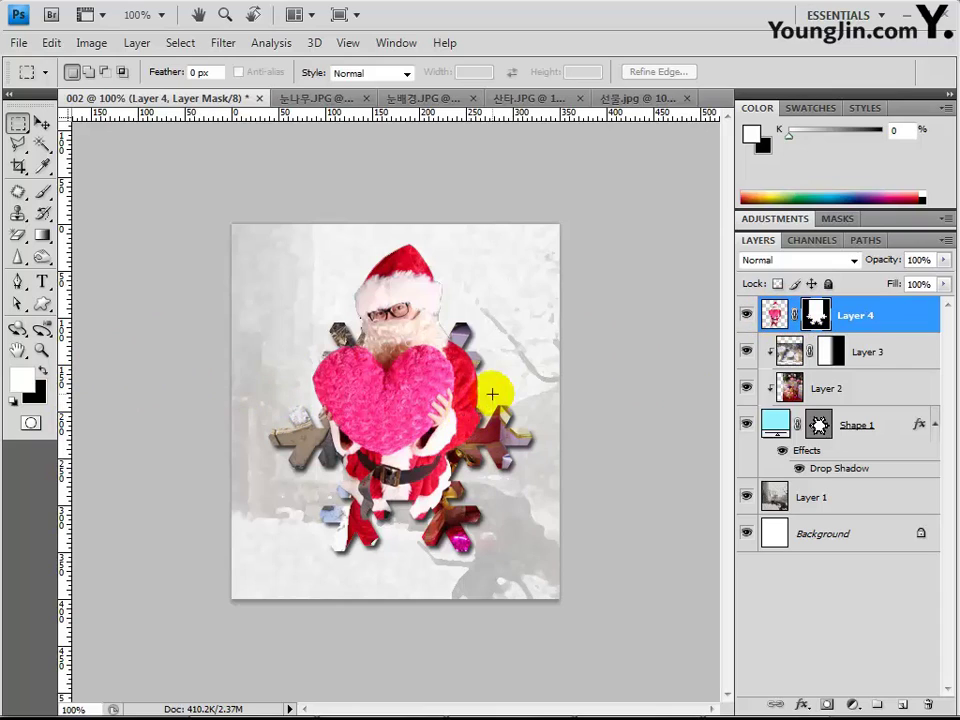
pyautogui.click(349, 394)
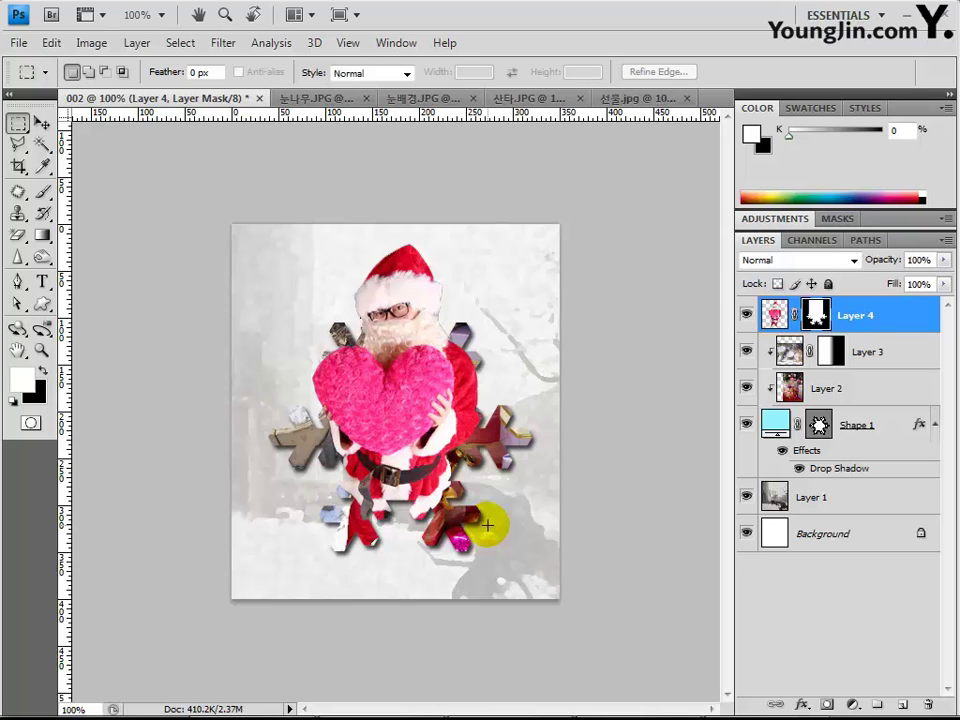
# Activate the Horizontal Type tool and set its font to Arial Regular
pyautogui.click(42, 283)
pyautogui.click(42, 283)
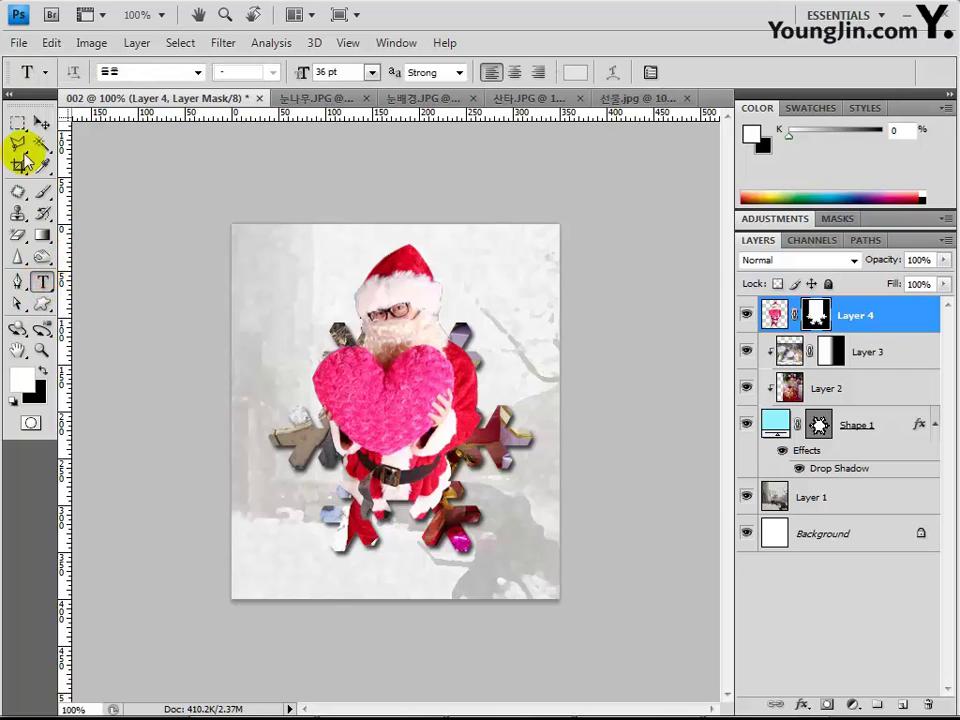
pyautogui.click(196, 72)
pyautogui.moveTo(432, 266); pyautogui.dragTo(435, 405)
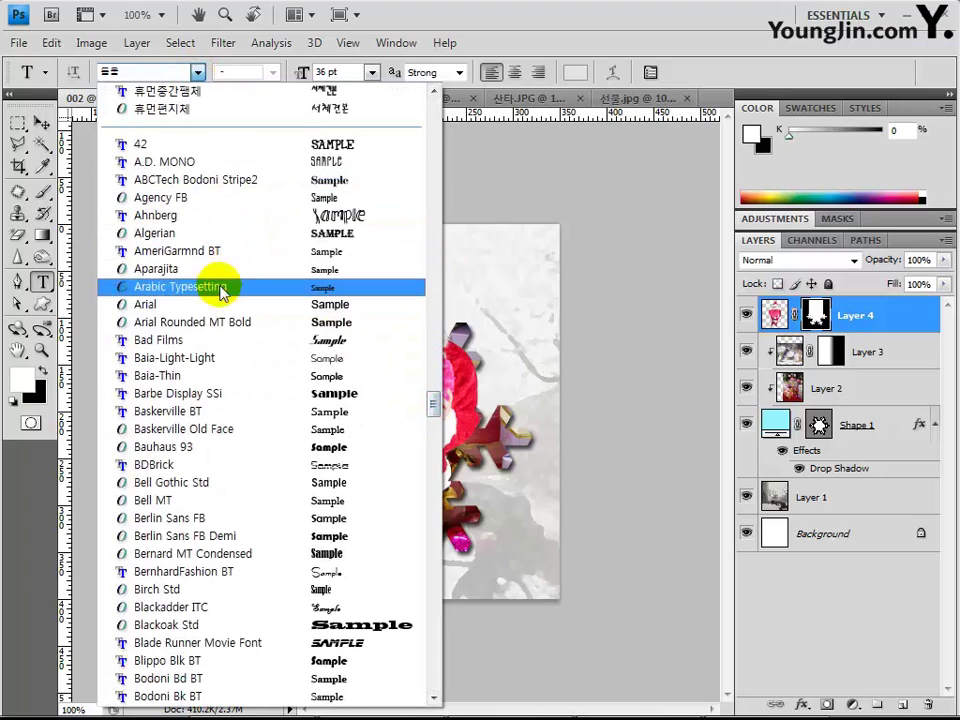
pyautogui.click(220, 304)
pyautogui.click(285, 165)
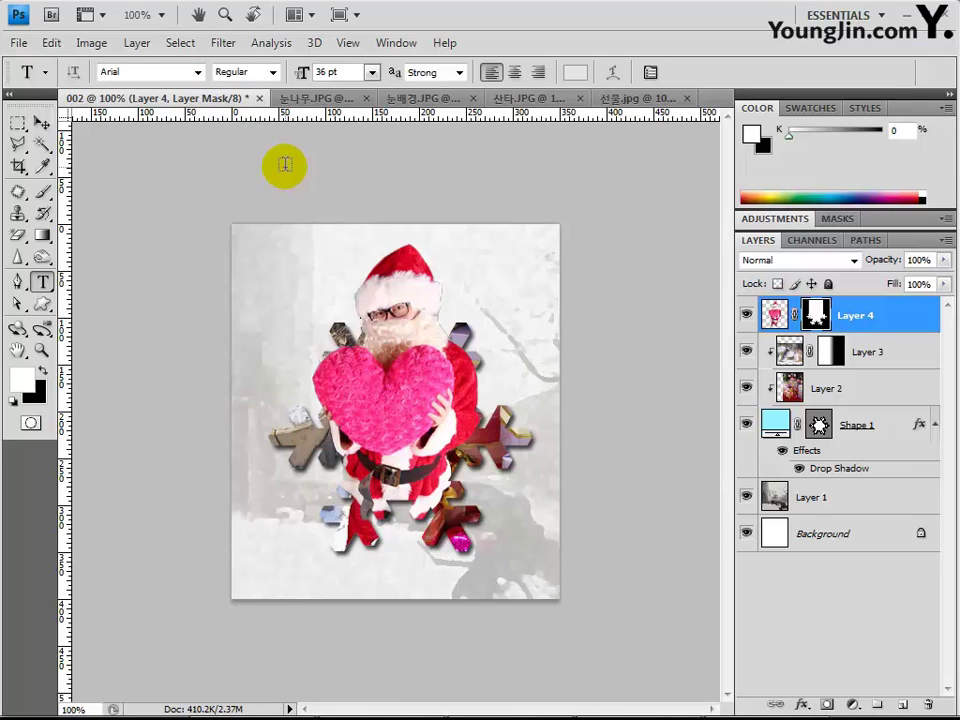
# Set the type style to Bold and the font size to 30 pt
pyautogui.click(272, 71)
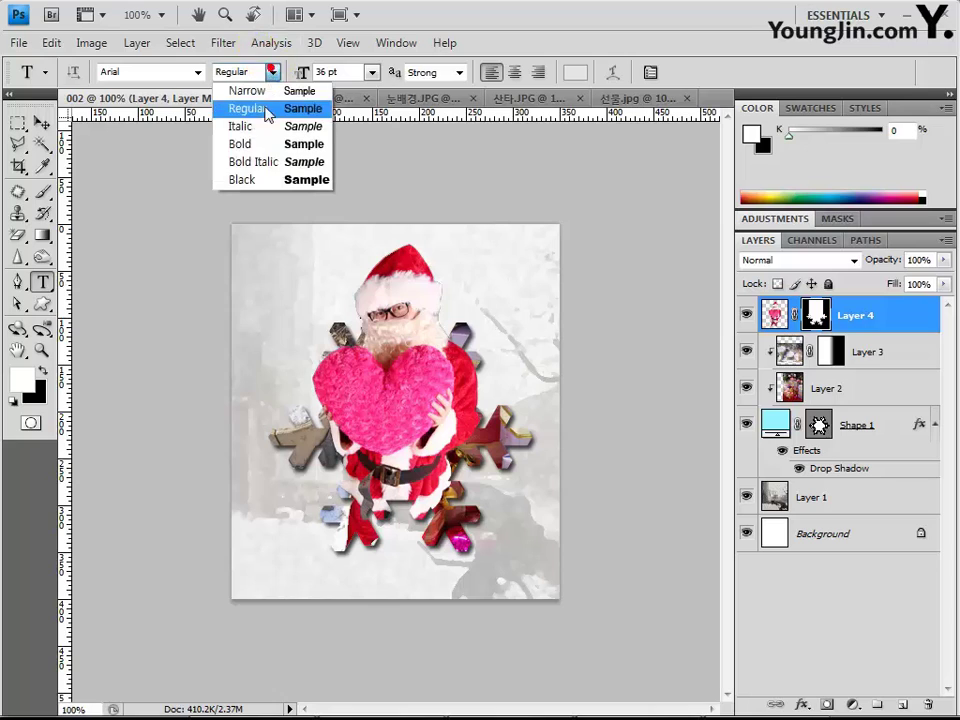
pyautogui.click(260, 146)
pyautogui.click(322, 73)
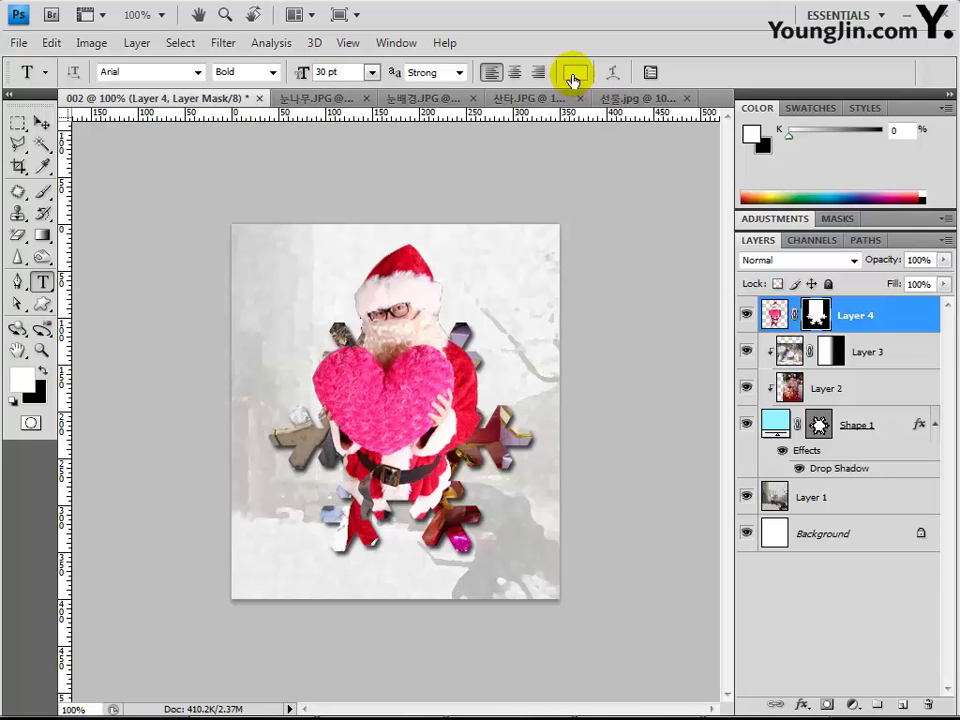
# Set the text color to the pink hex value ff3e95
pyautogui.click(573, 76)
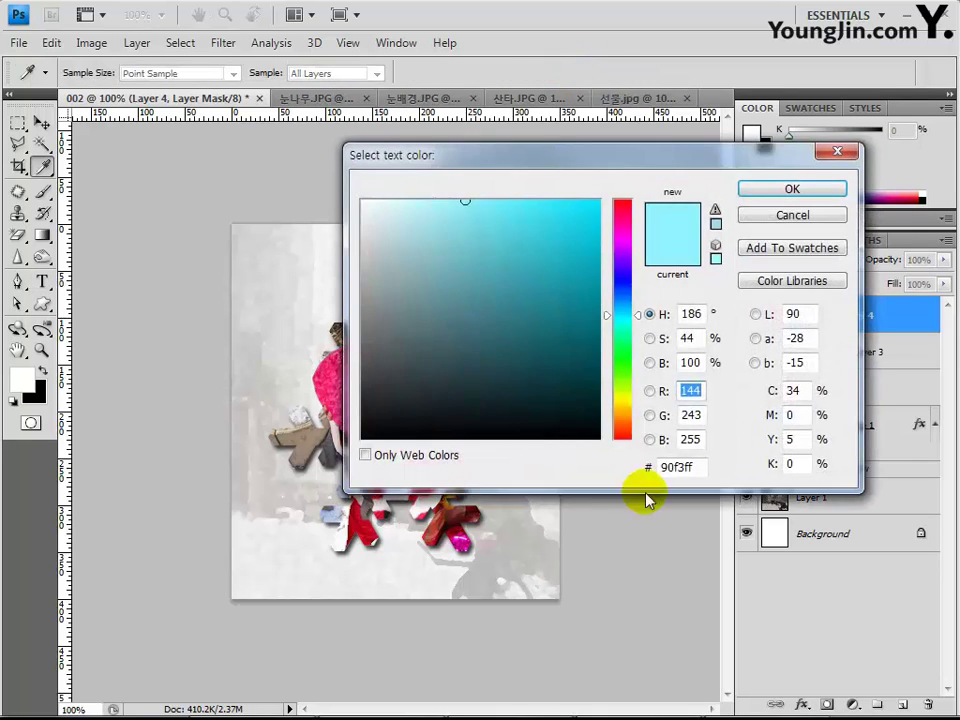
pyautogui.click(705, 472)
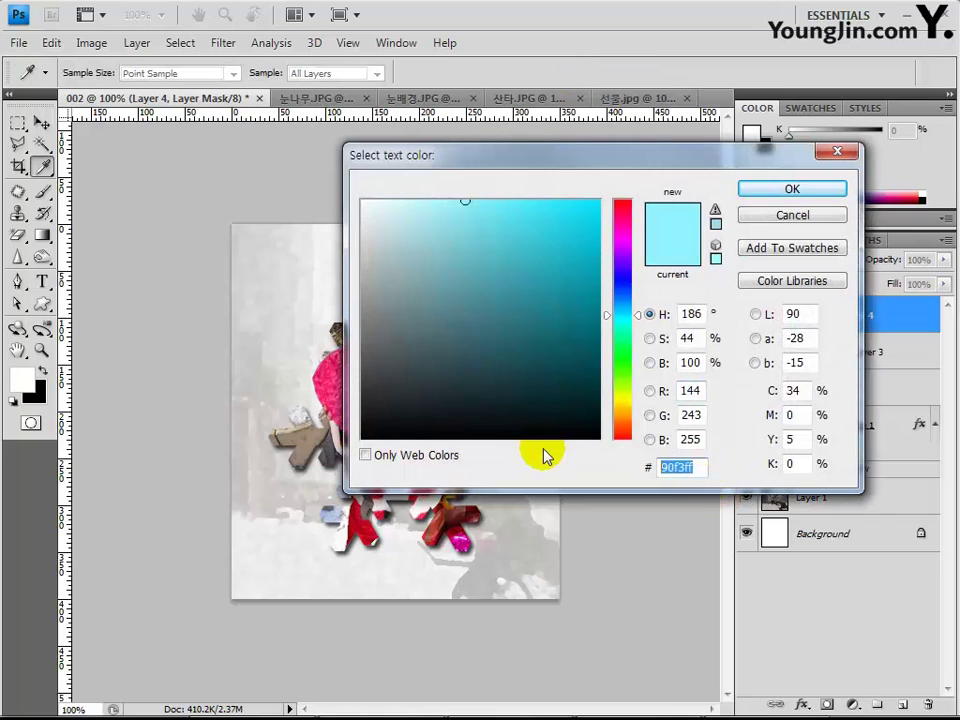
pyautogui.write('ff')
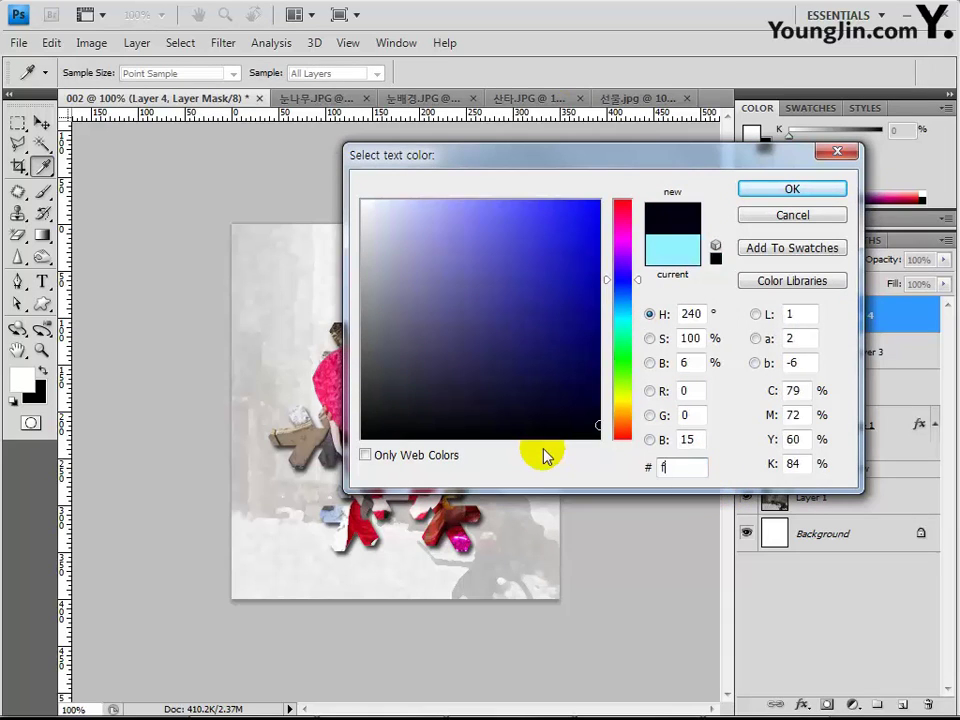
pyautogui.write('3e')
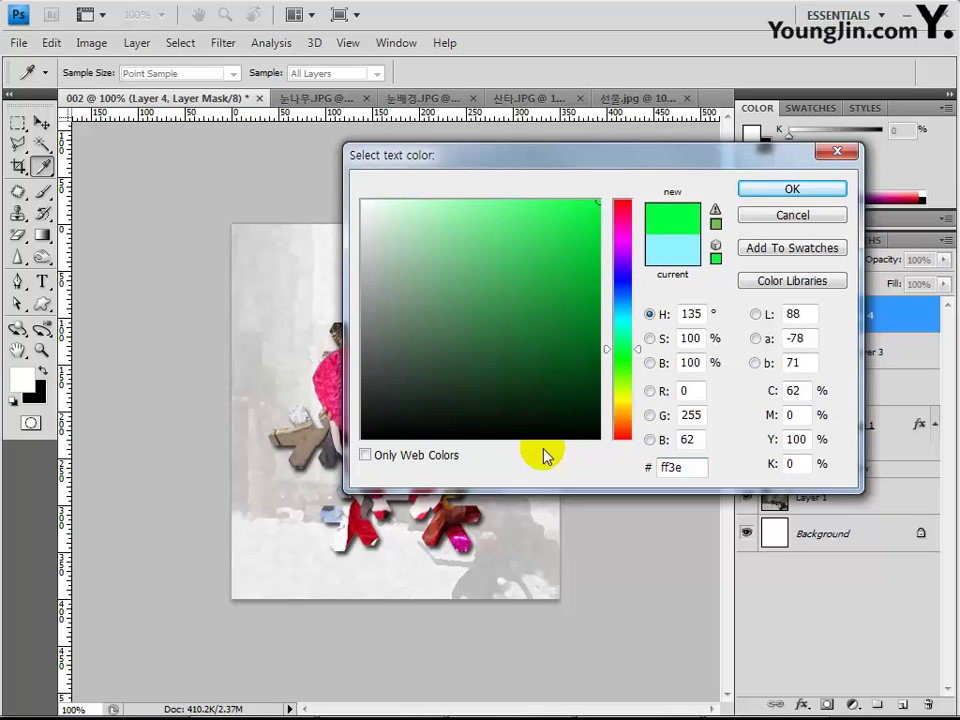
pyautogui.write('95')
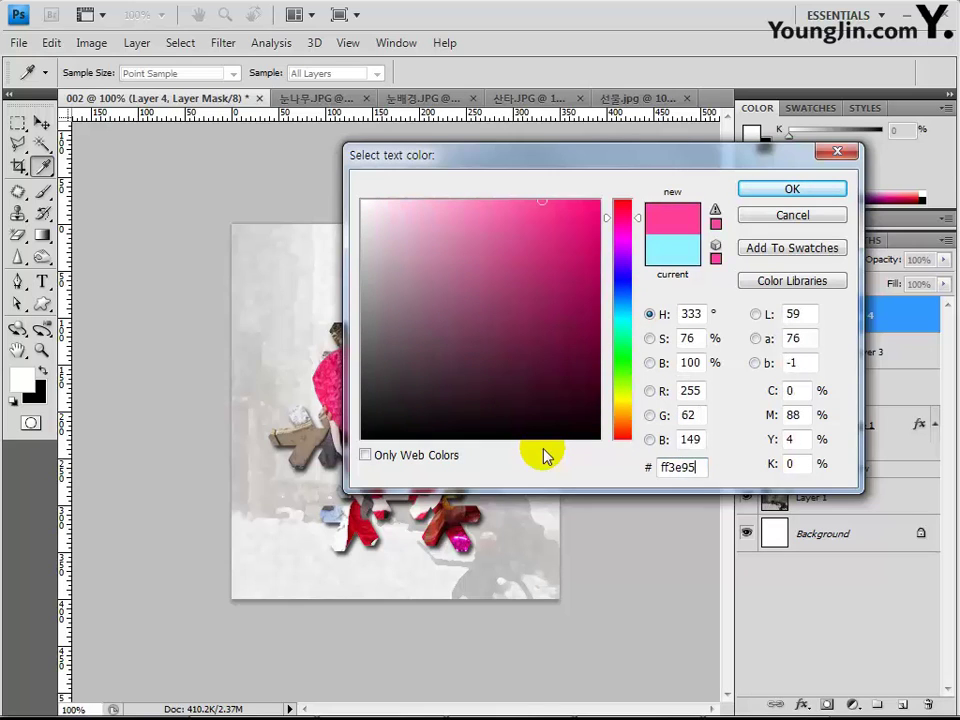
pyautogui.press('Return')
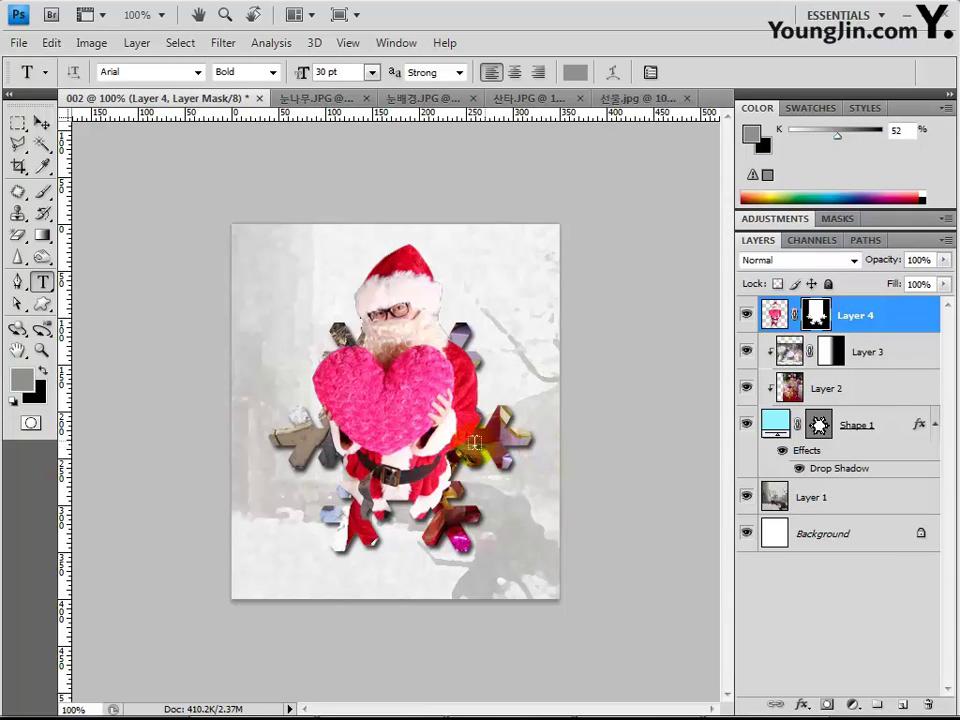
# Add the text "Merry" beside Santa's hat and move it slightly left, clear of the hat
pyautogui.click(278, 281)
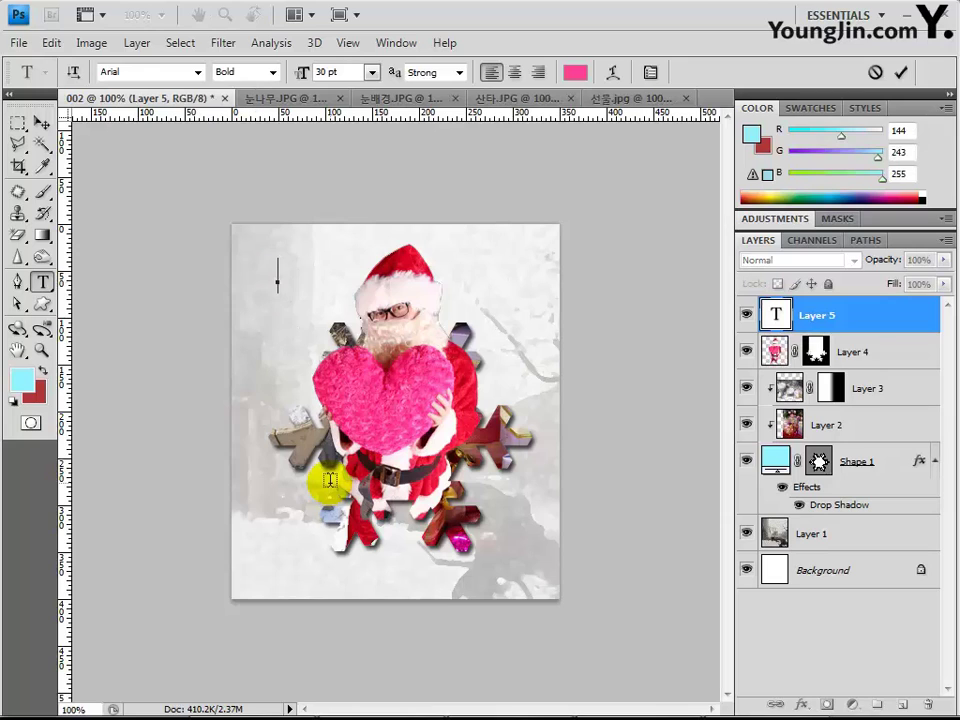
pyautogui.write('Merry')
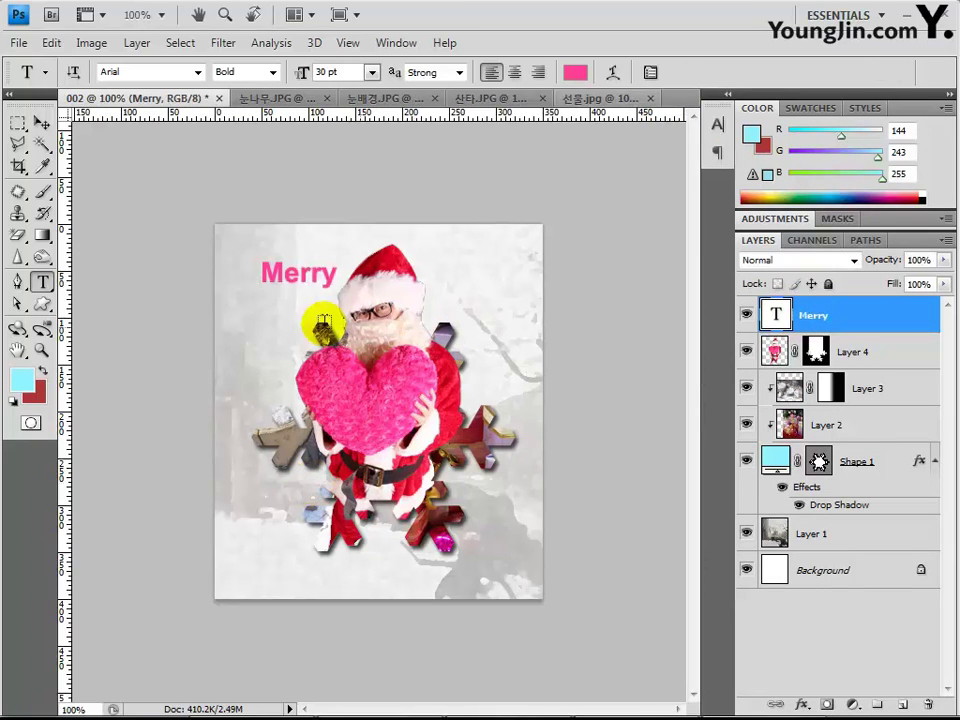
pyautogui.click(336, 375)
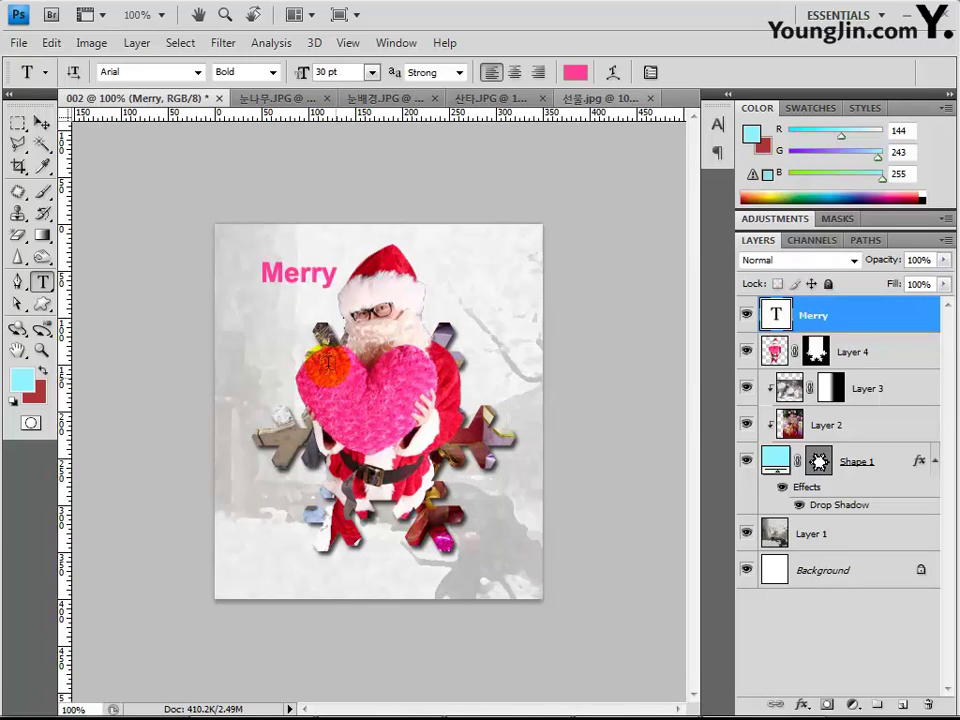
pyautogui.click(41, 122)
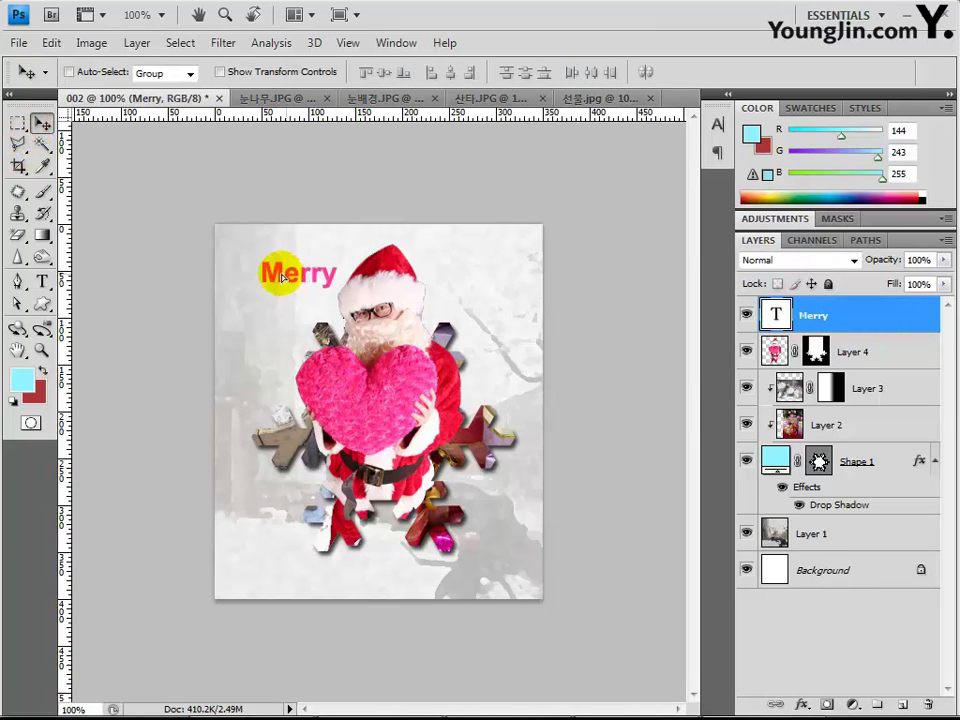
pyautogui.moveTo(294, 279); pyautogui.dragTo(268, 281)
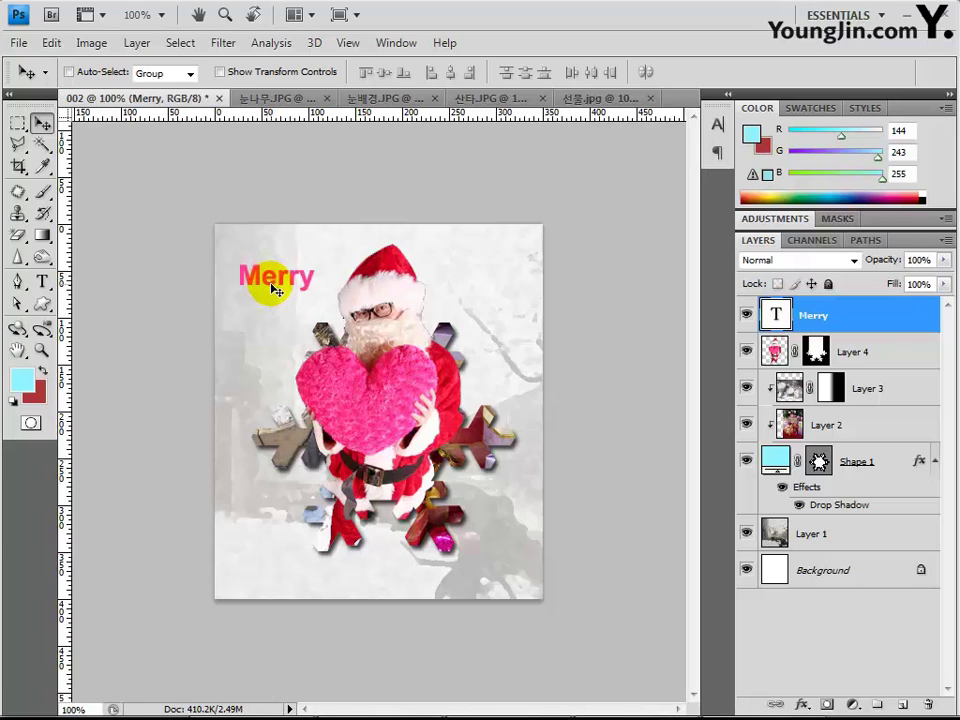
# Start a new text layer just below "Merry" and set its type to Arial Regular, 24 pt
pyautogui.click(42, 283)
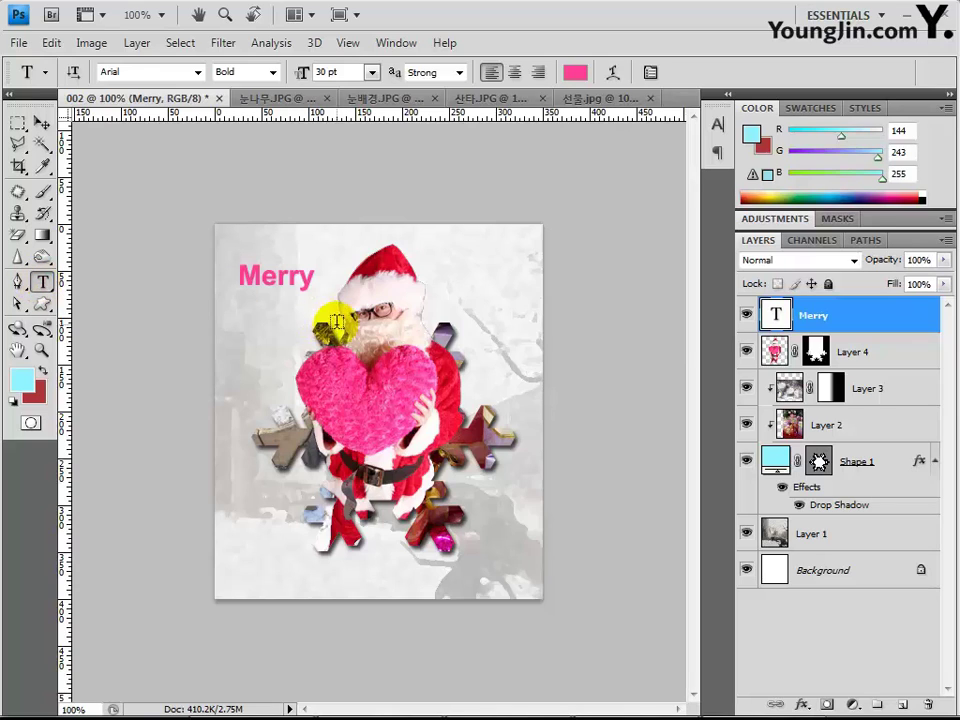
pyautogui.click(243, 309)
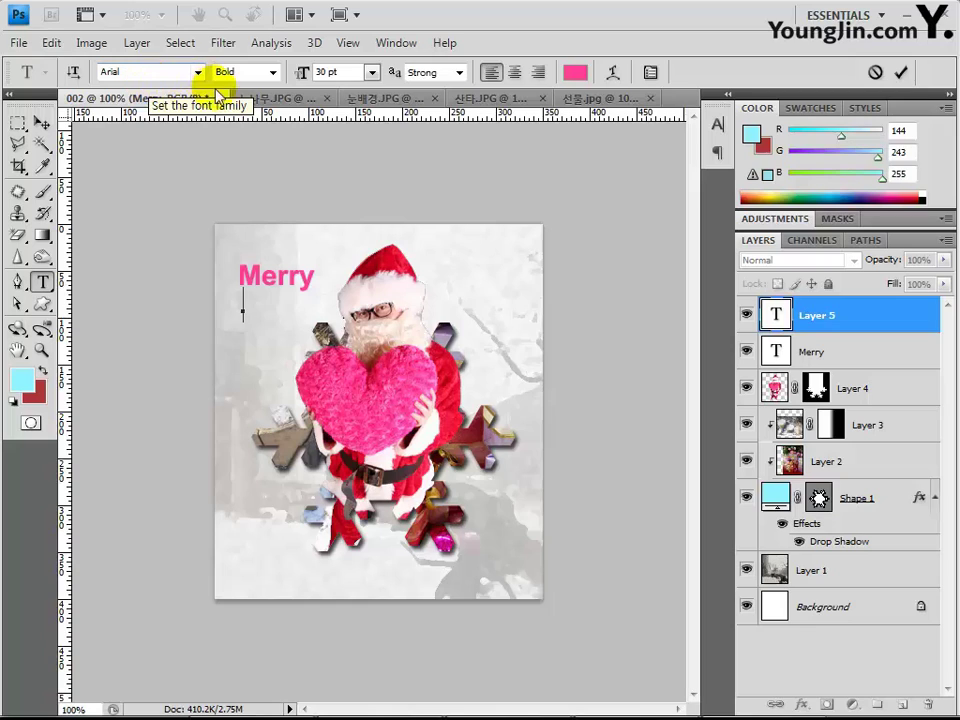
pyautogui.click(272, 72)
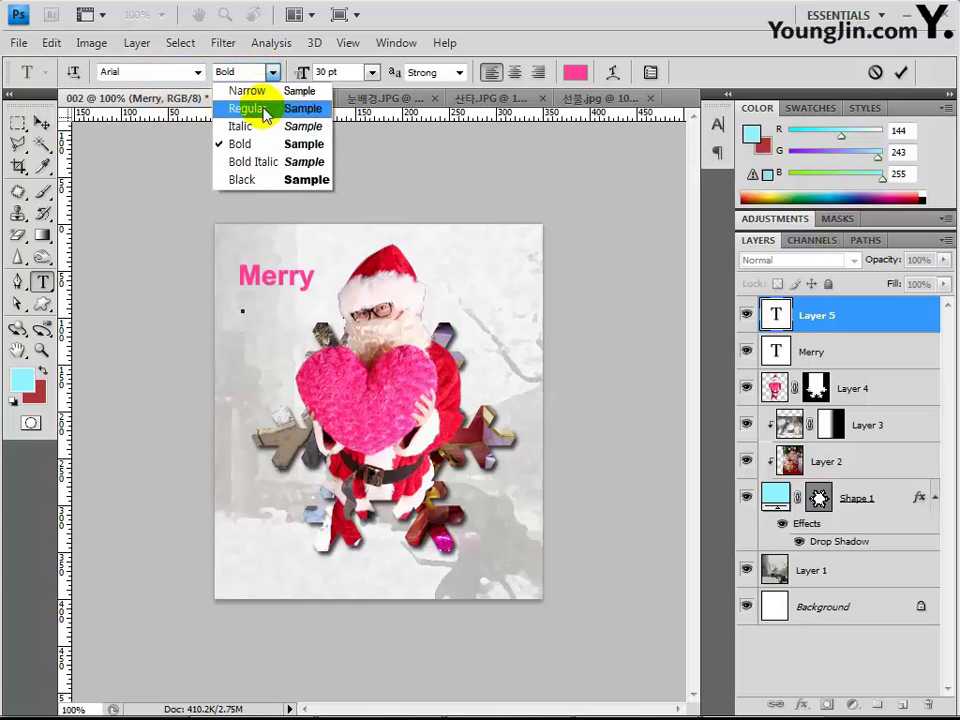
pyautogui.click(264, 108)
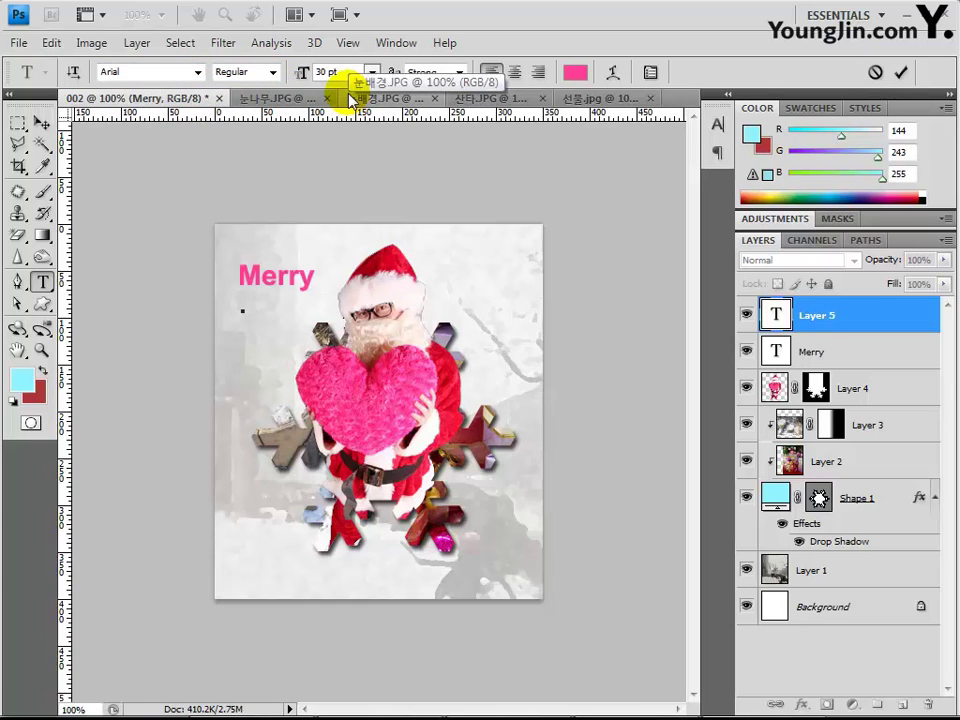
pyautogui.click(327, 72)
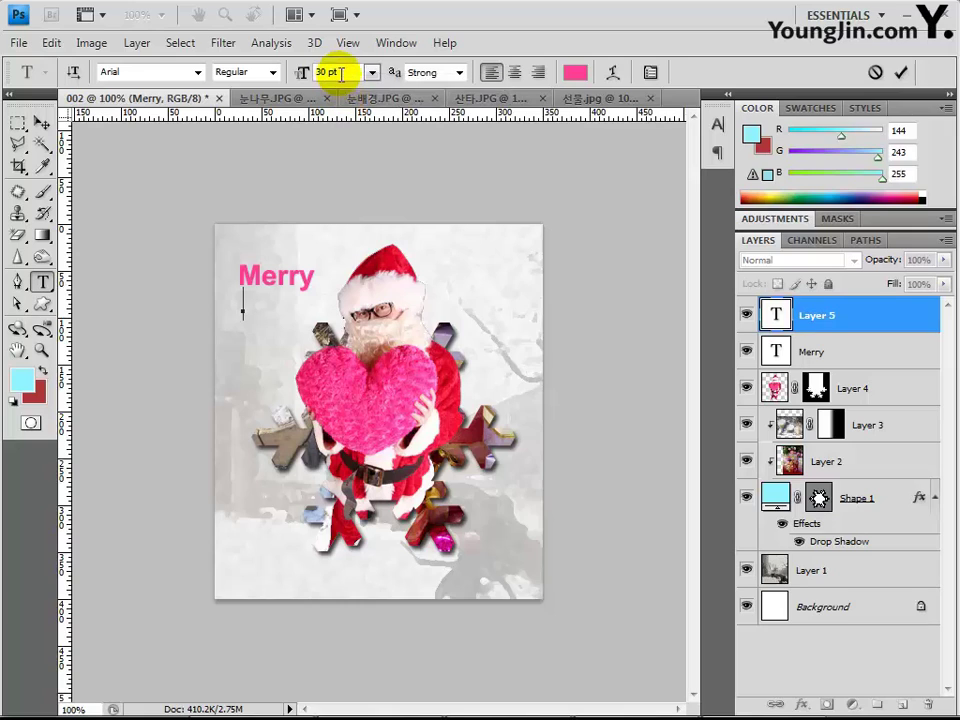
pyautogui.moveTo(302, 72); pyautogui.dragTo(272, 75)
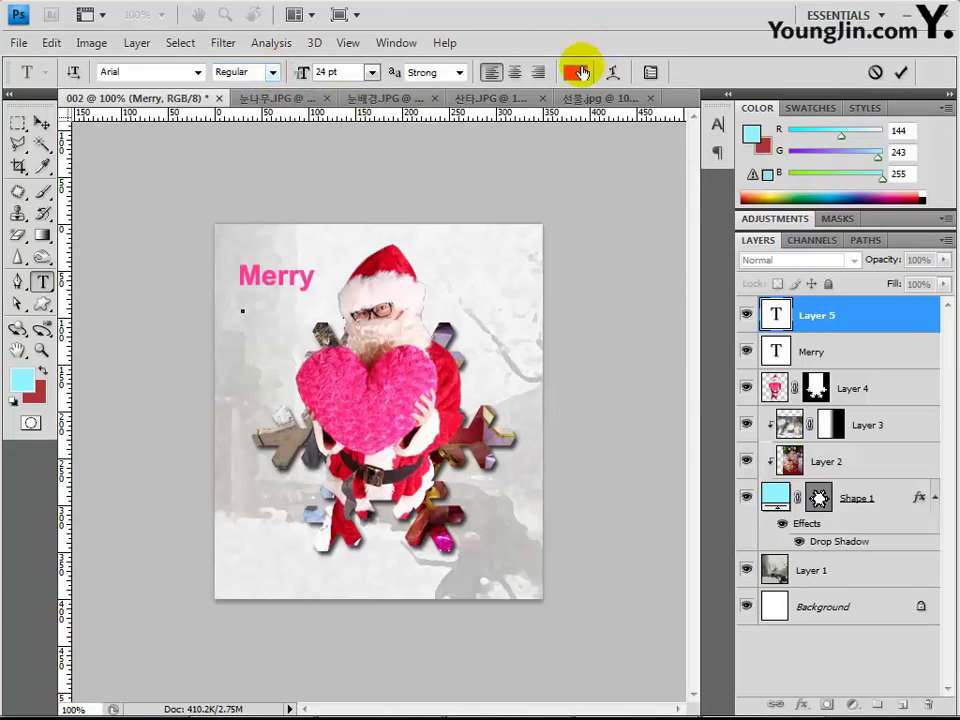
# Set the new text's color to the lighter pink hex value ff77bf
pyautogui.click(575, 71)
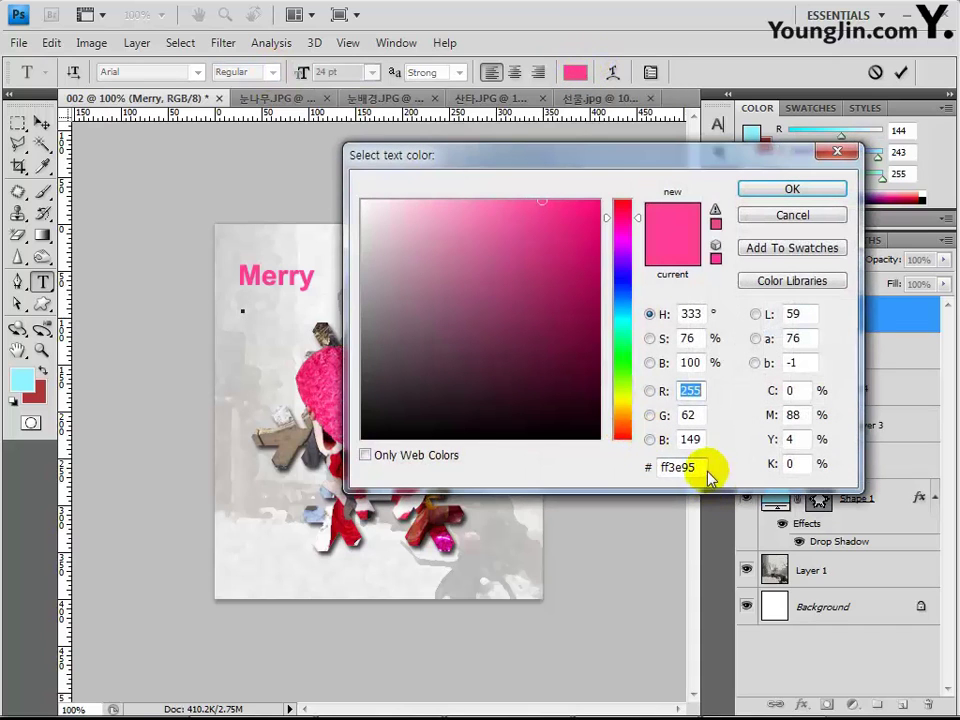
pyautogui.click(676, 462)
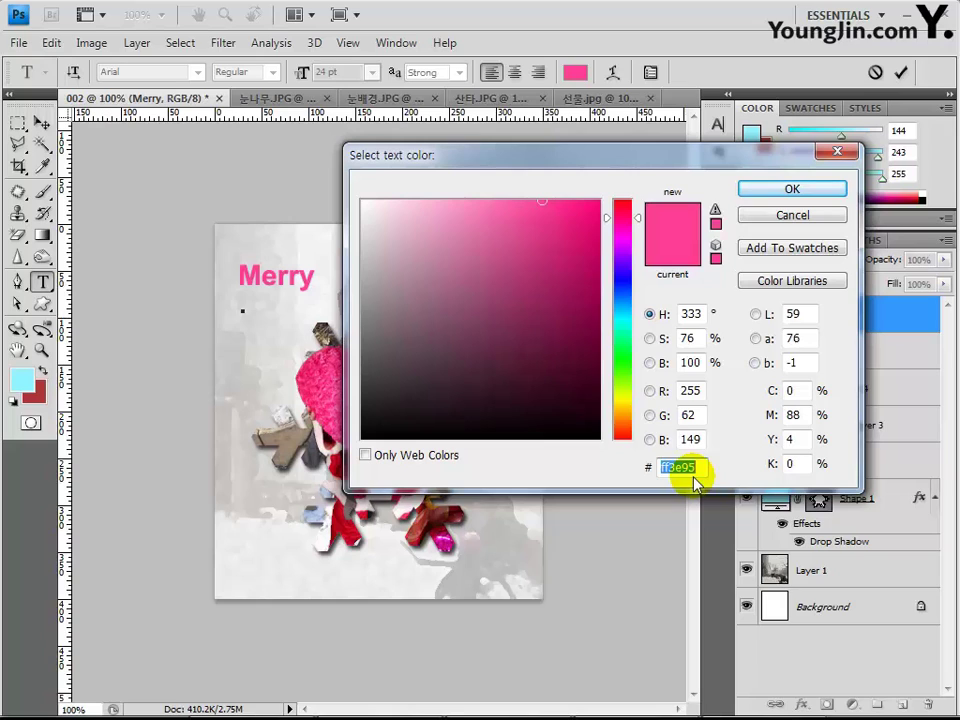
pyautogui.write('ff77')
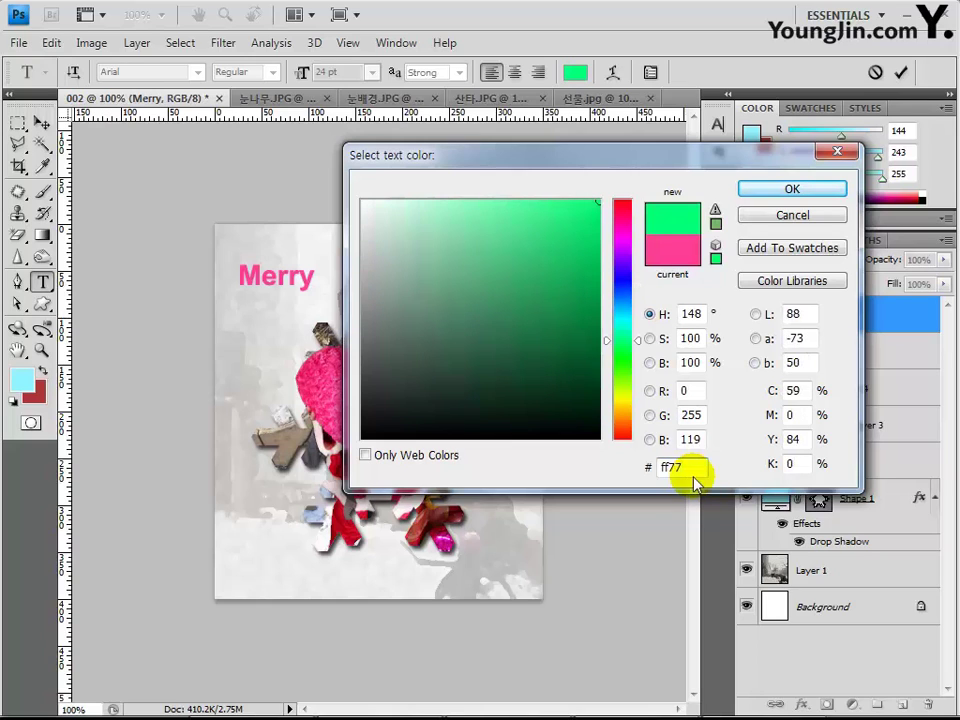
pyautogui.write('bf')
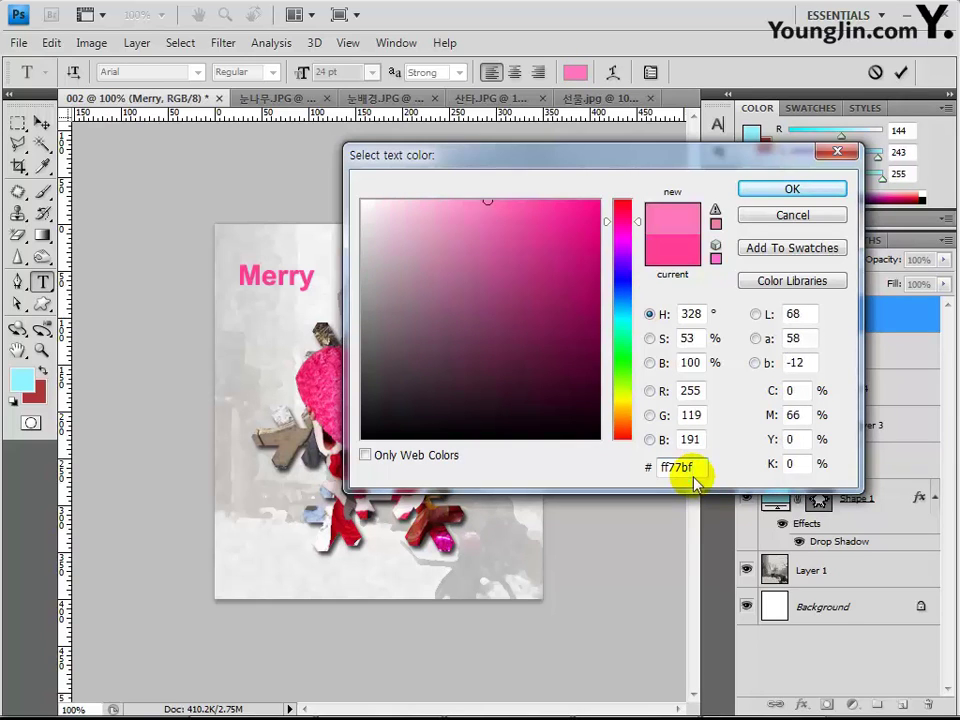
pyautogui.press('Return')
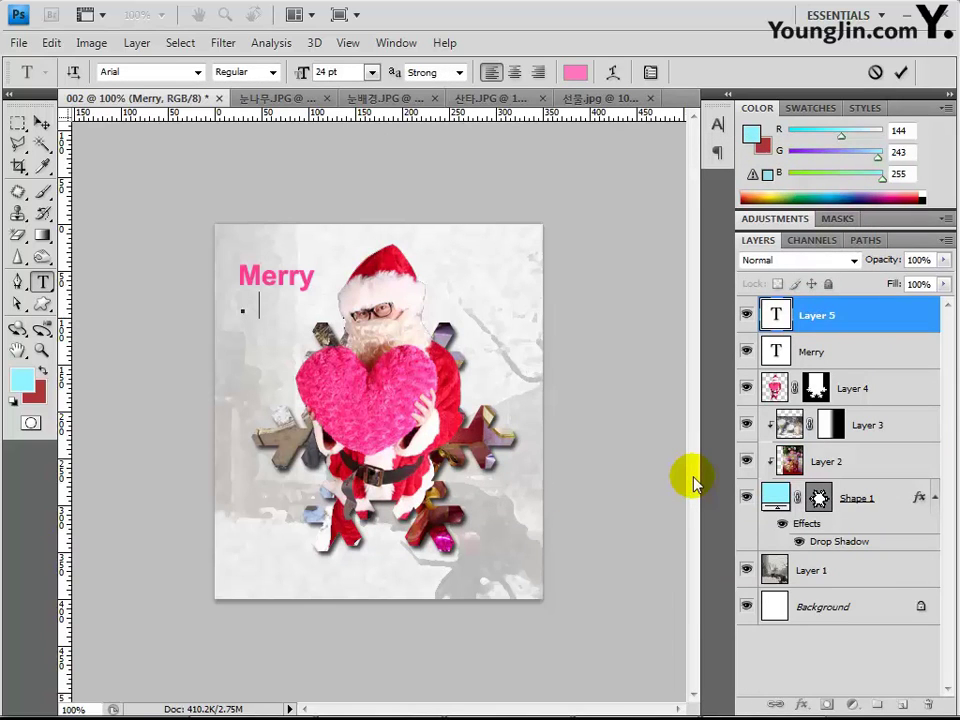
# Enter the text "Christmas" and nudge it left to align with the left edge of "Merry"
pyautogui.write('C hristmas')
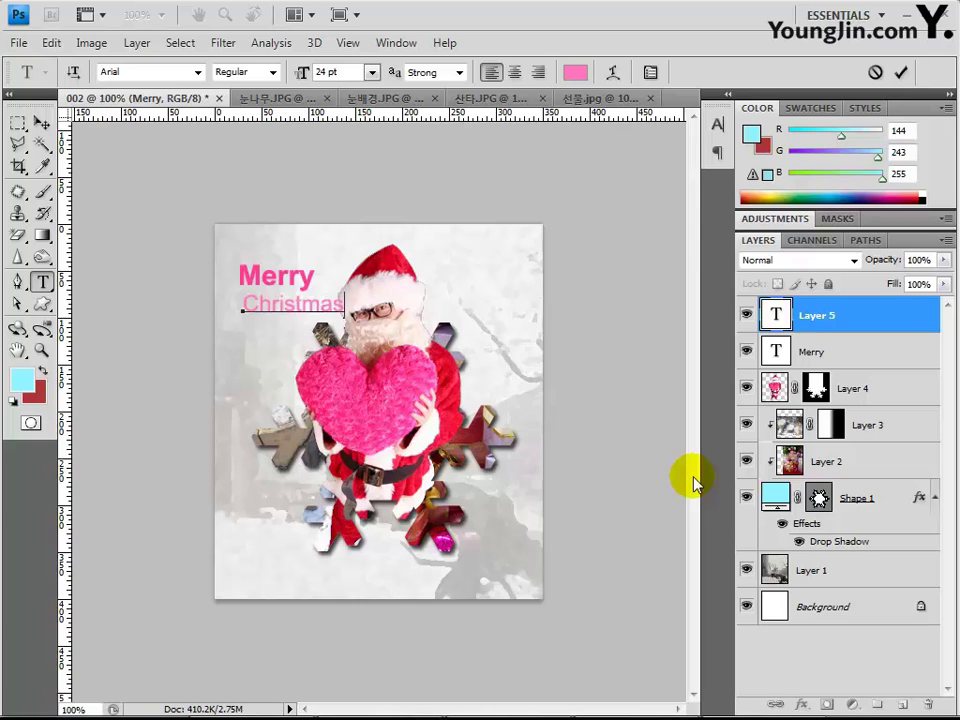
pyautogui.click(833, 305)
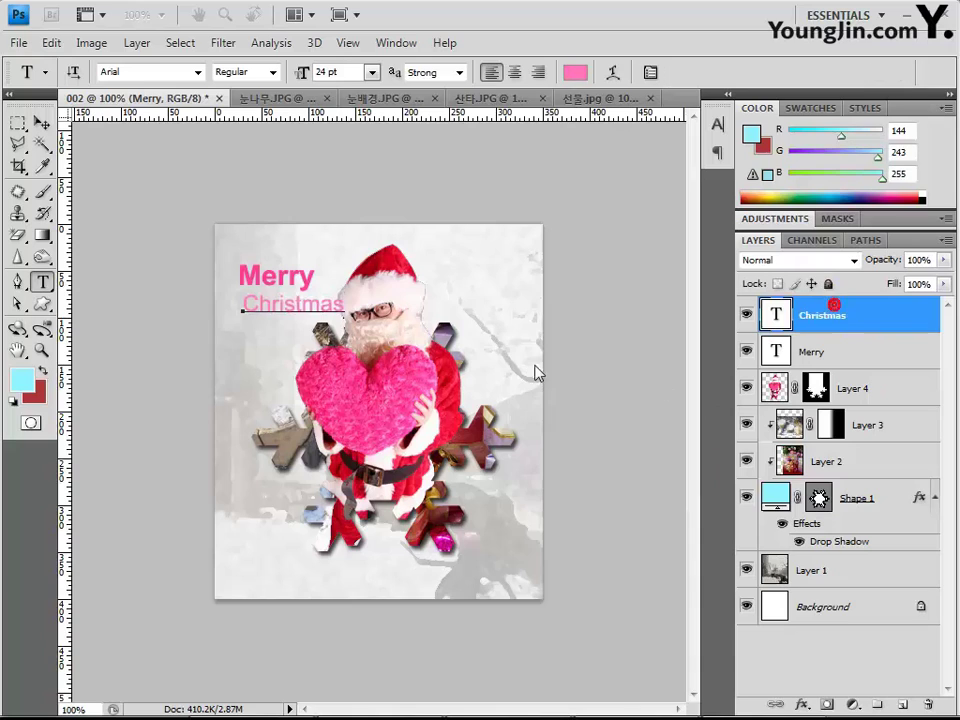
pyautogui.click(41, 123)
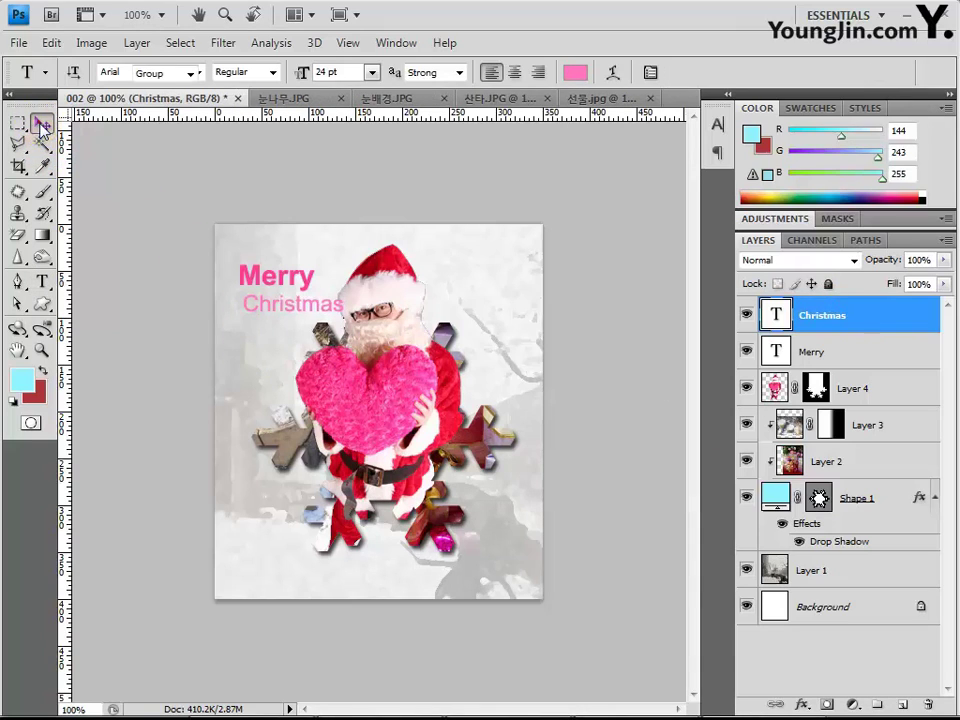
pyautogui.click(138, 364)
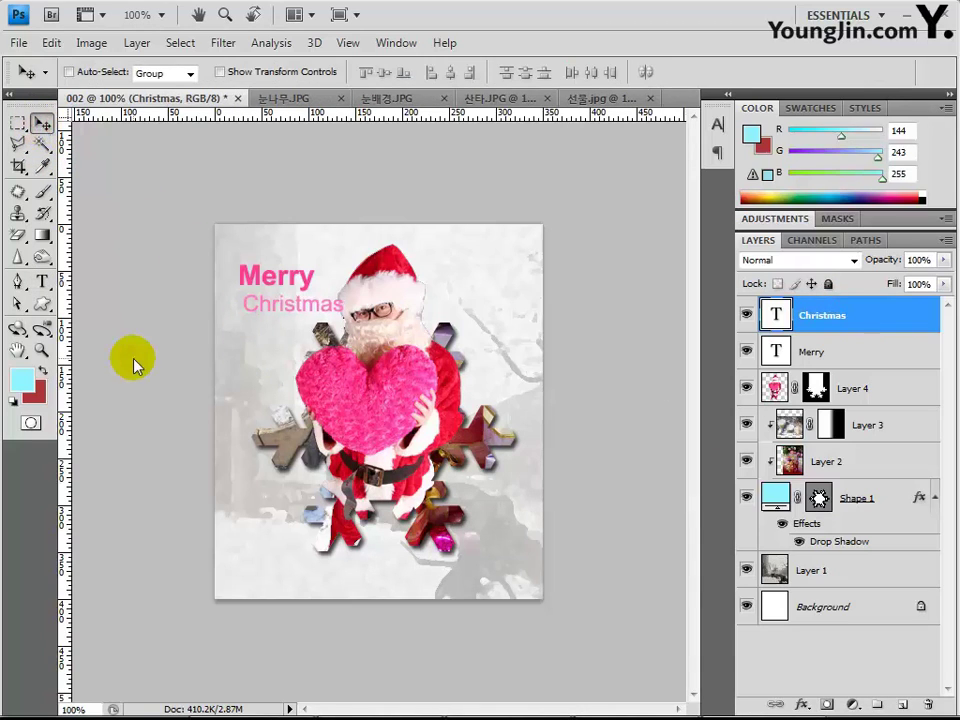
pyautogui.press('Left')
pyautogui.press('Left')
pyautogui.press('Left')
pyautogui.press('Left')
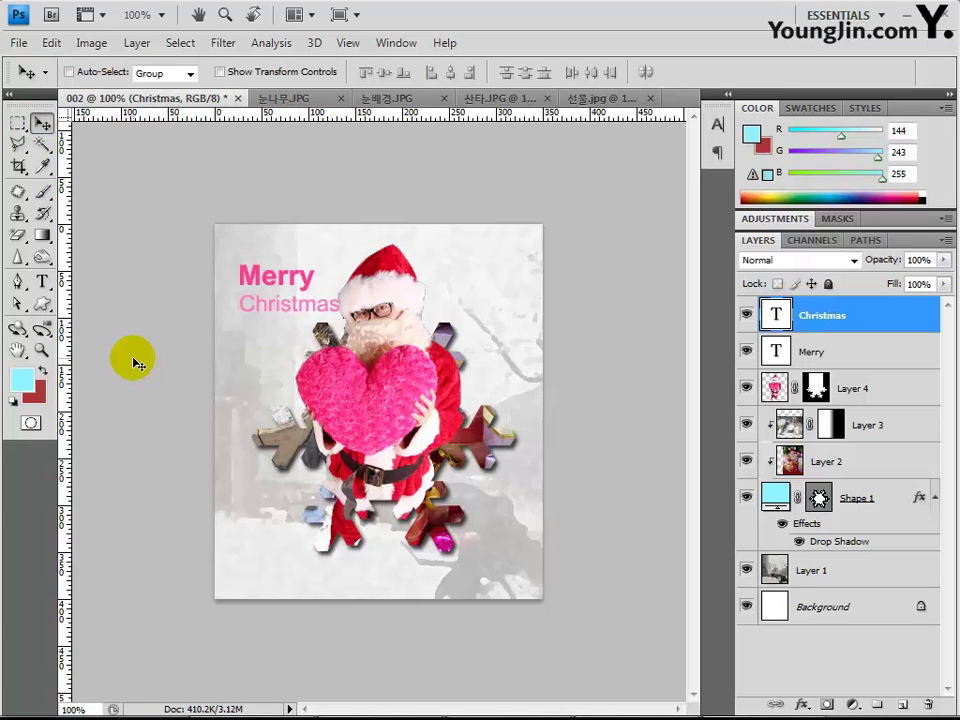
# Select both the Christmas and Merry text layers and nudge them together slightly left and up, away from Santa
pyautogui.keyDown('shift'); pyautogui.click(826, 351); pyautogui.keyUp('shift')
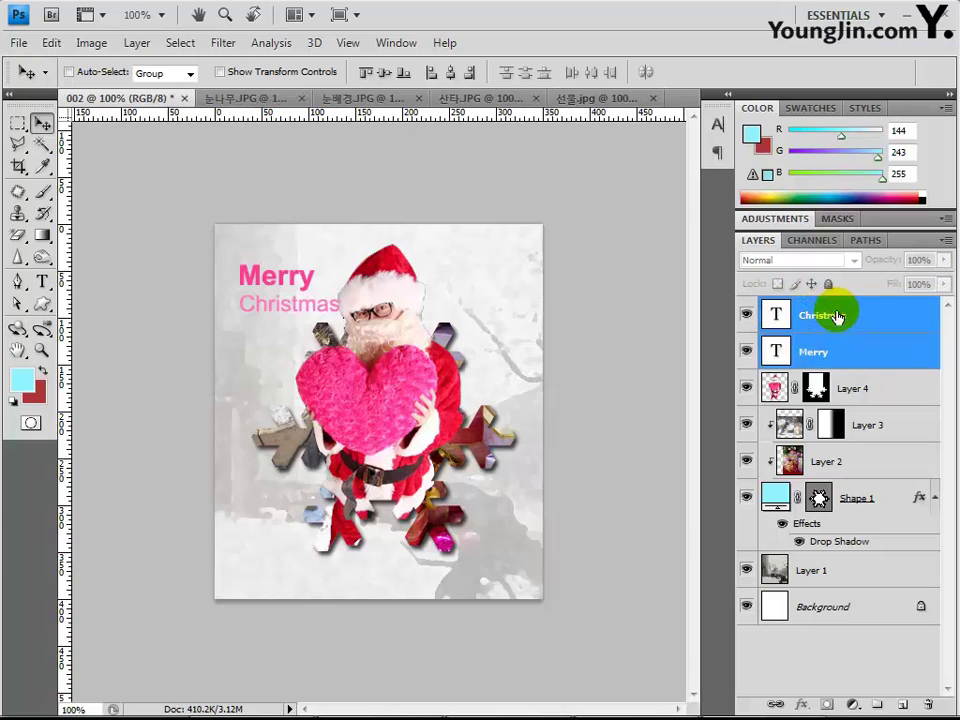
pyautogui.click(41, 123)
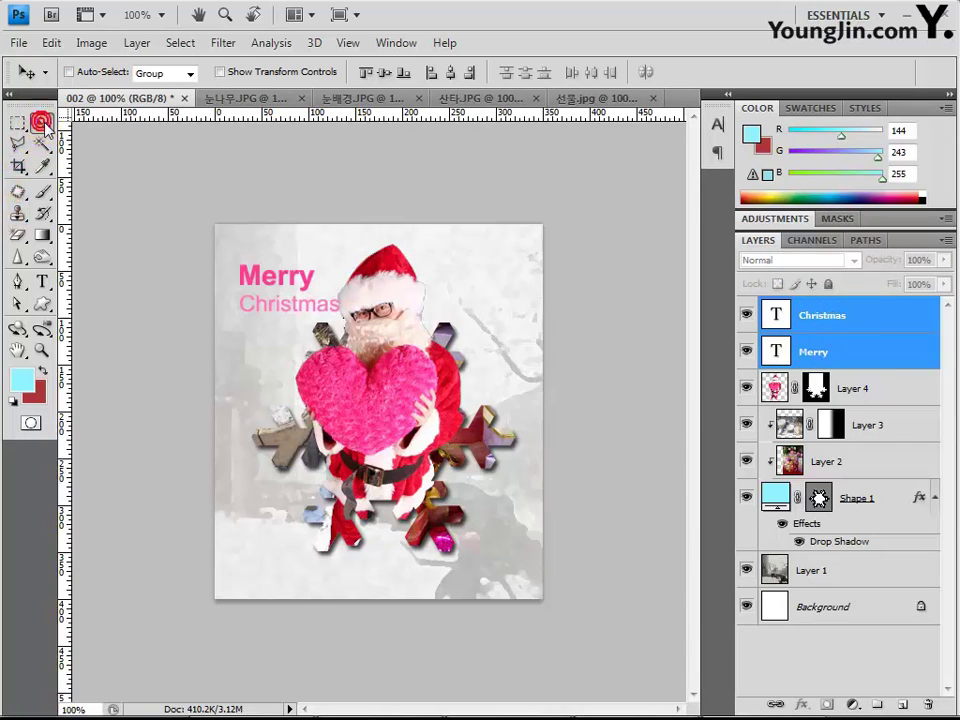
pyautogui.press('Left')
pyautogui.press('Left')
pyautogui.press('Left')
pyautogui.press('Left')
pyautogui.press('Left')
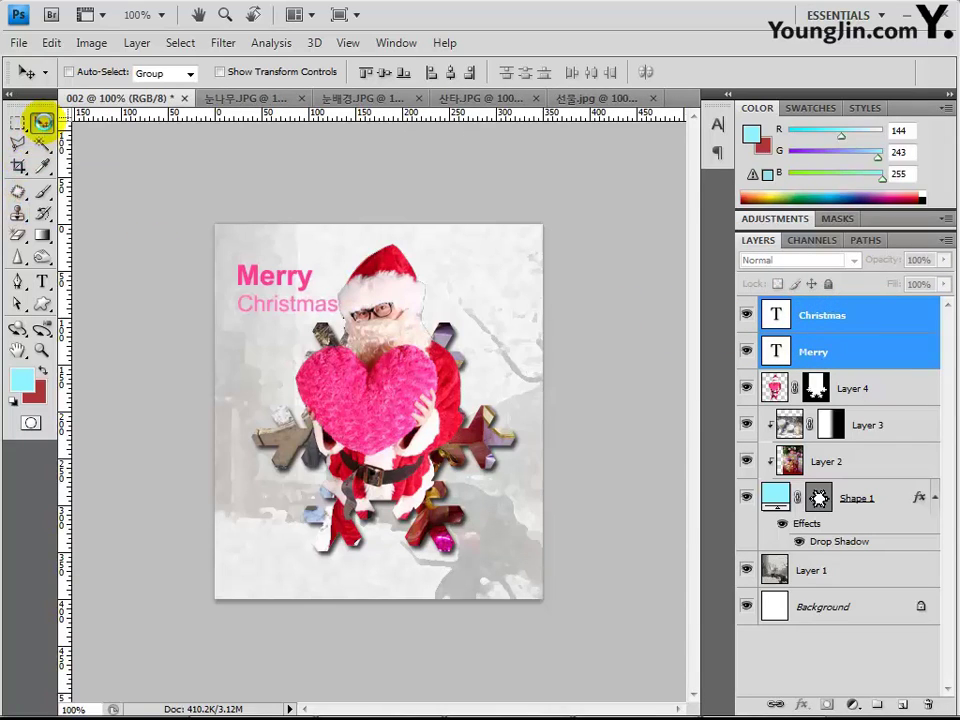
pyautogui.press('Left')
pyautogui.press('Left')
pyautogui.press('Left')
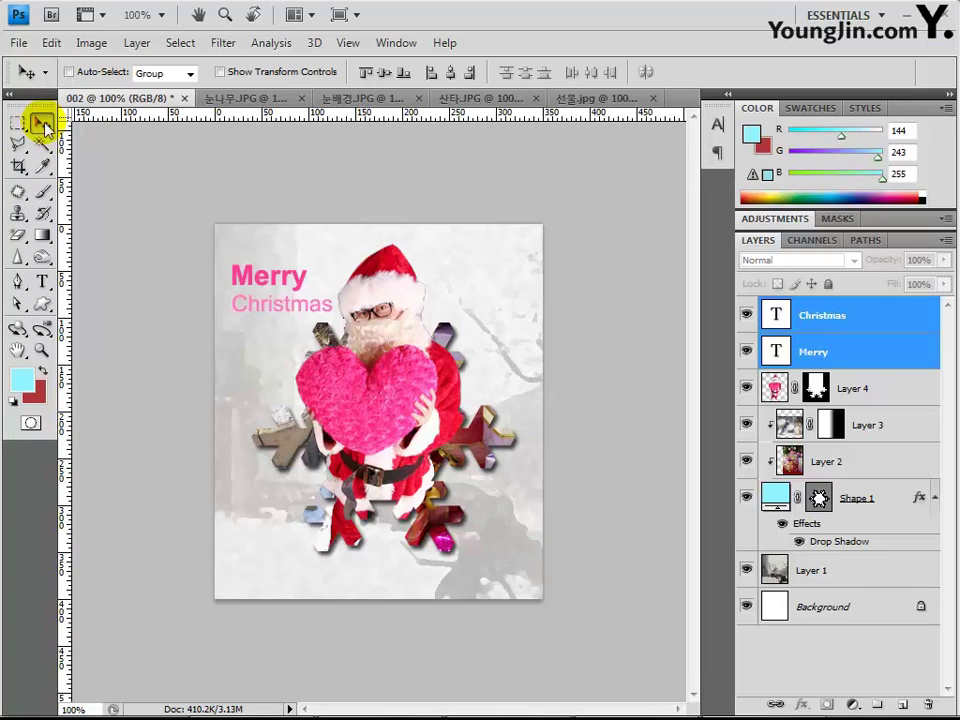
pyautogui.press('Up')
pyautogui.press('Up')
pyautogui.press('Up')
pyautogui.press('Up')
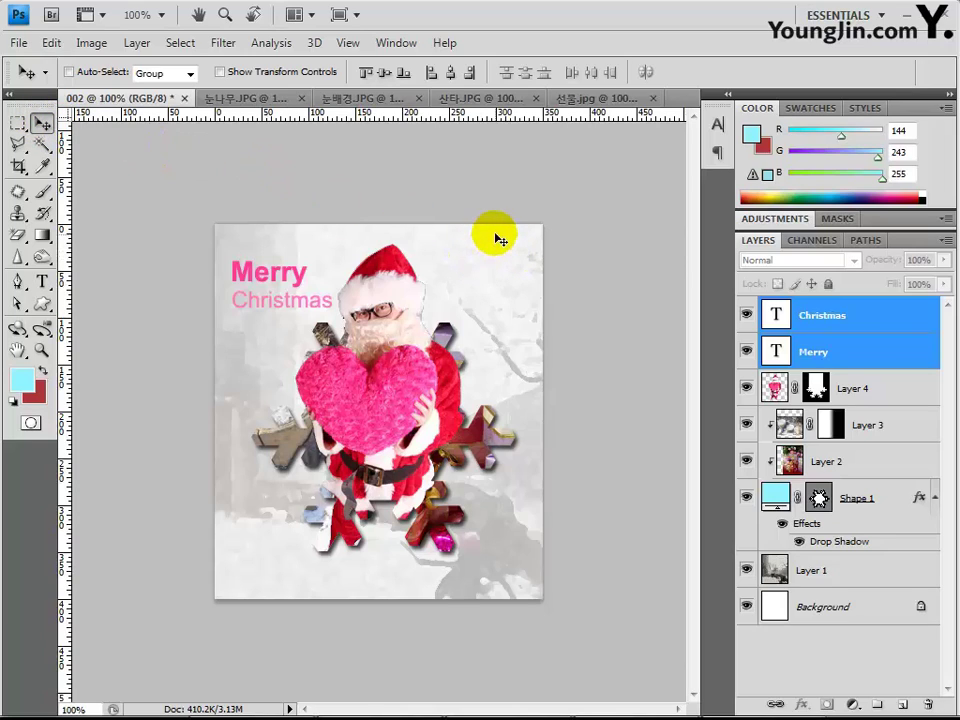
# Add a 2 px white (ffffff) Stroke effect to the Christmas text layer
pyautogui.click(815, 322)
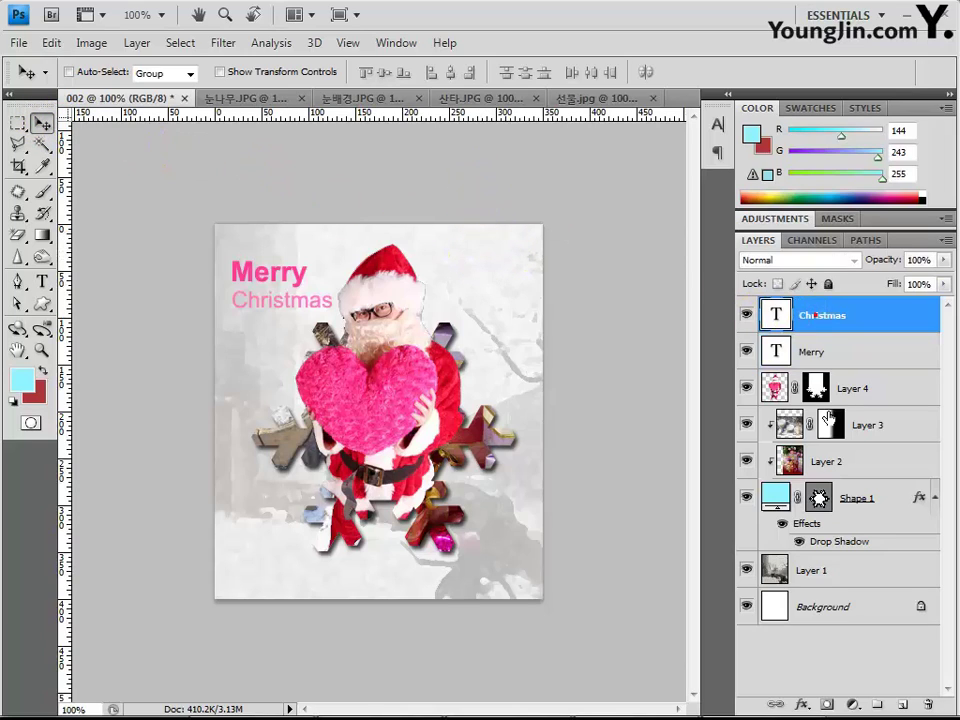
pyautogui.click(801, 704)
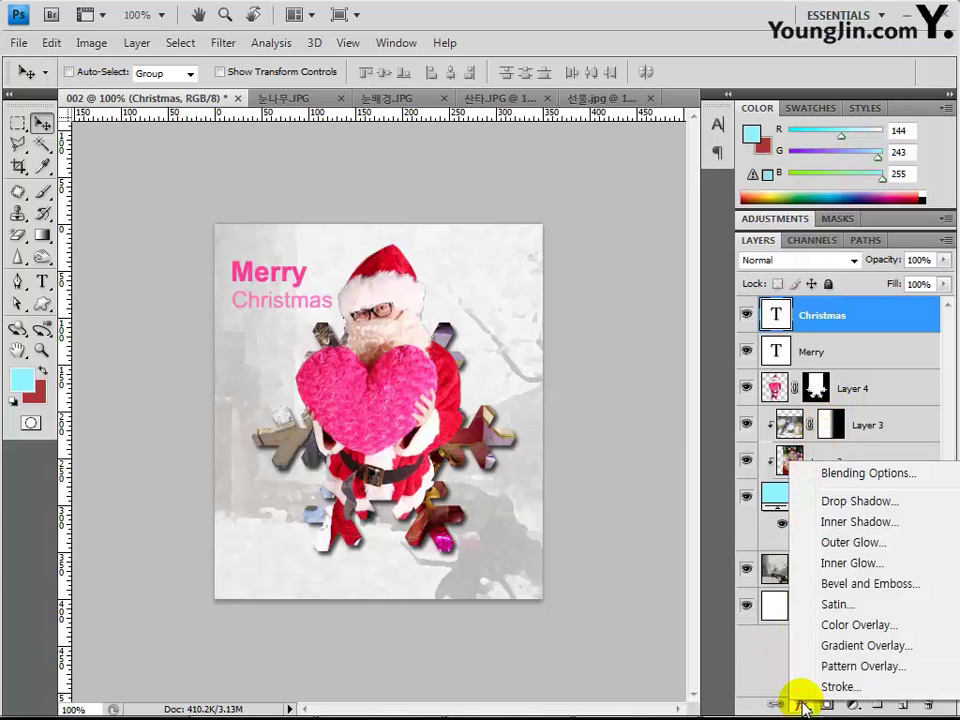
pyautogui.click(818, 684)
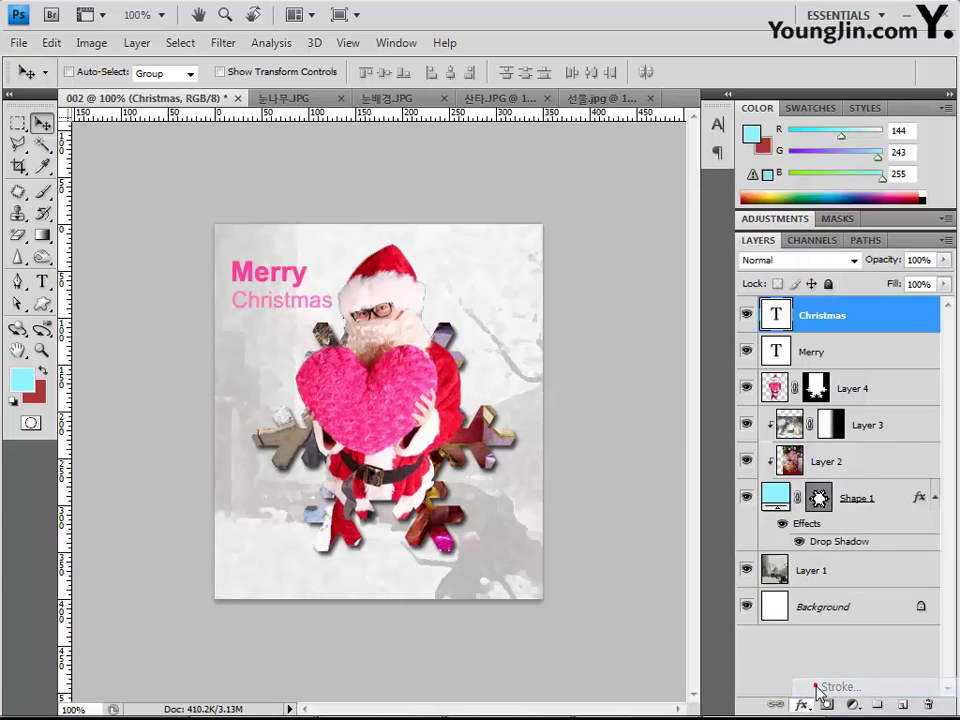
pyautogui.write('2')
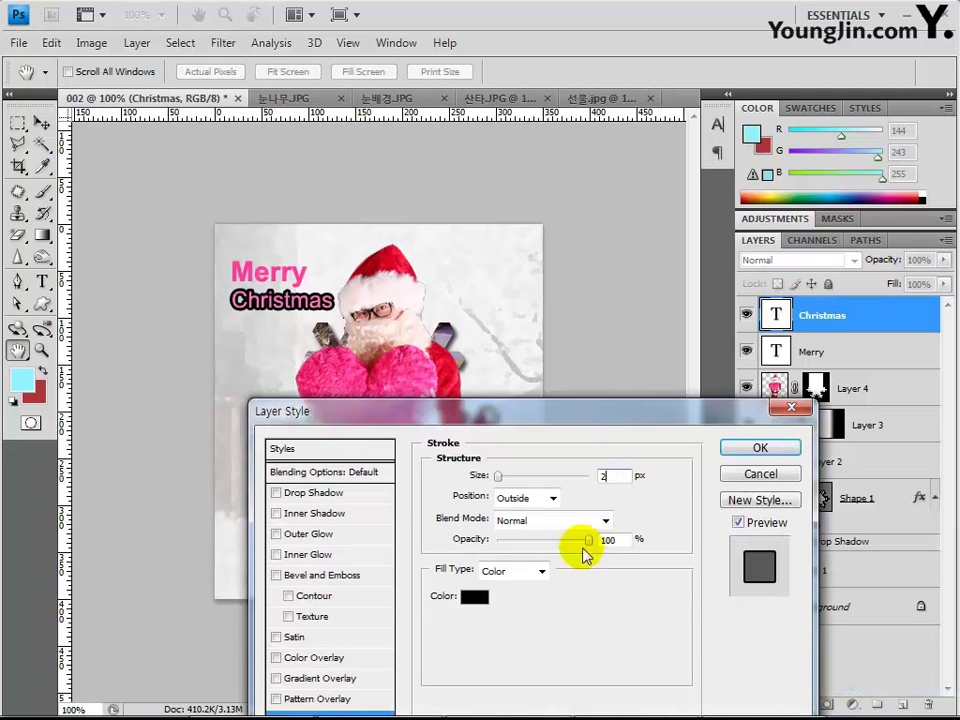
pyautogui.click(478, 601)
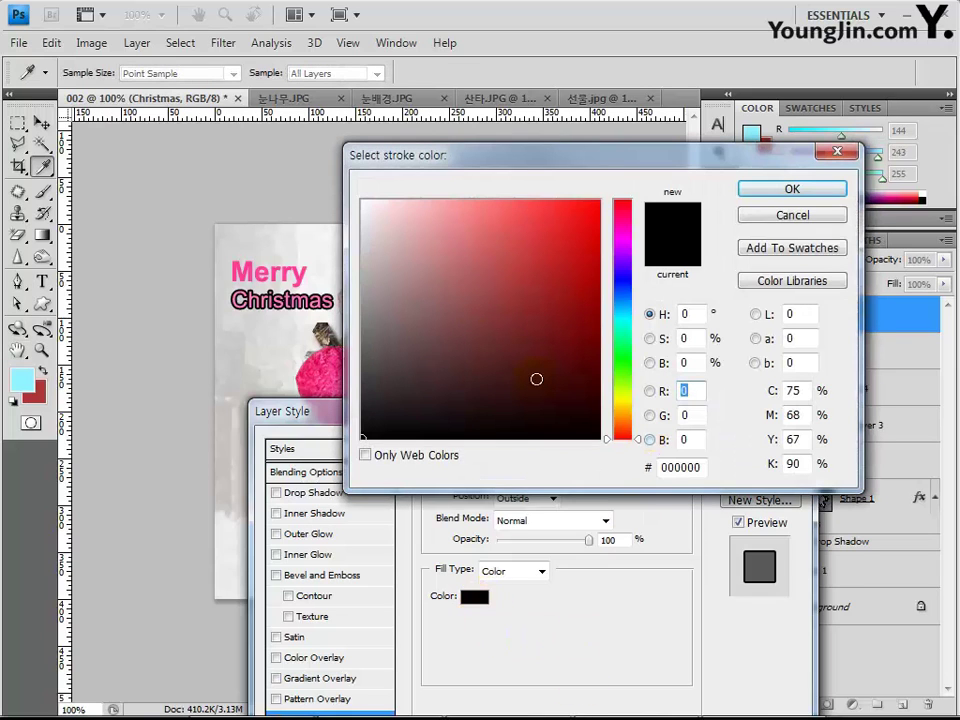
pyautogui.click(363, 203)
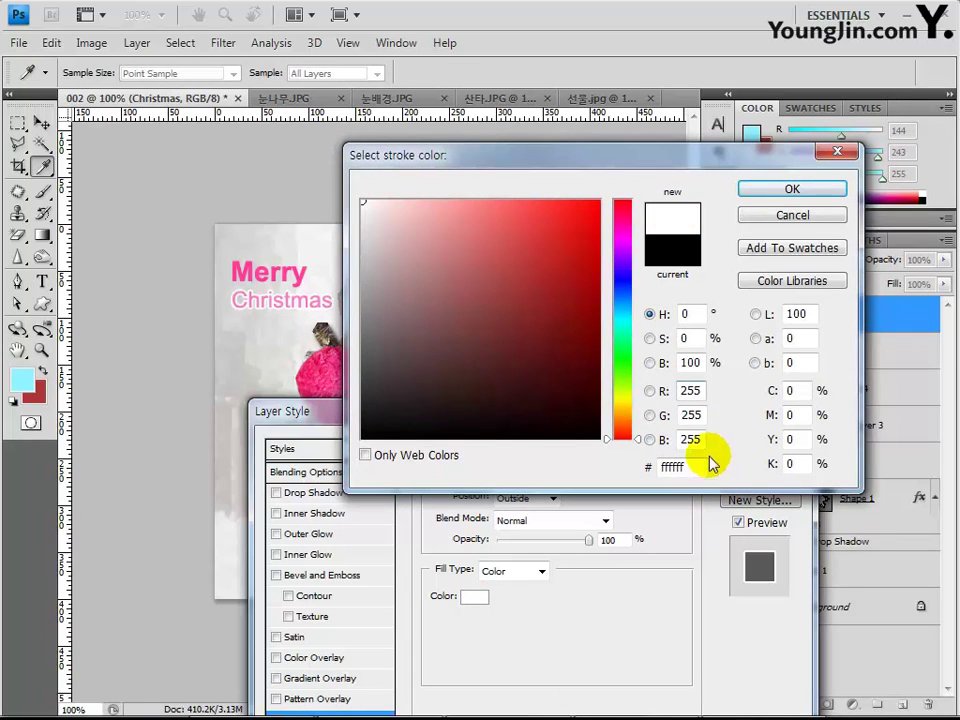
pyautogui.click(793, 190)
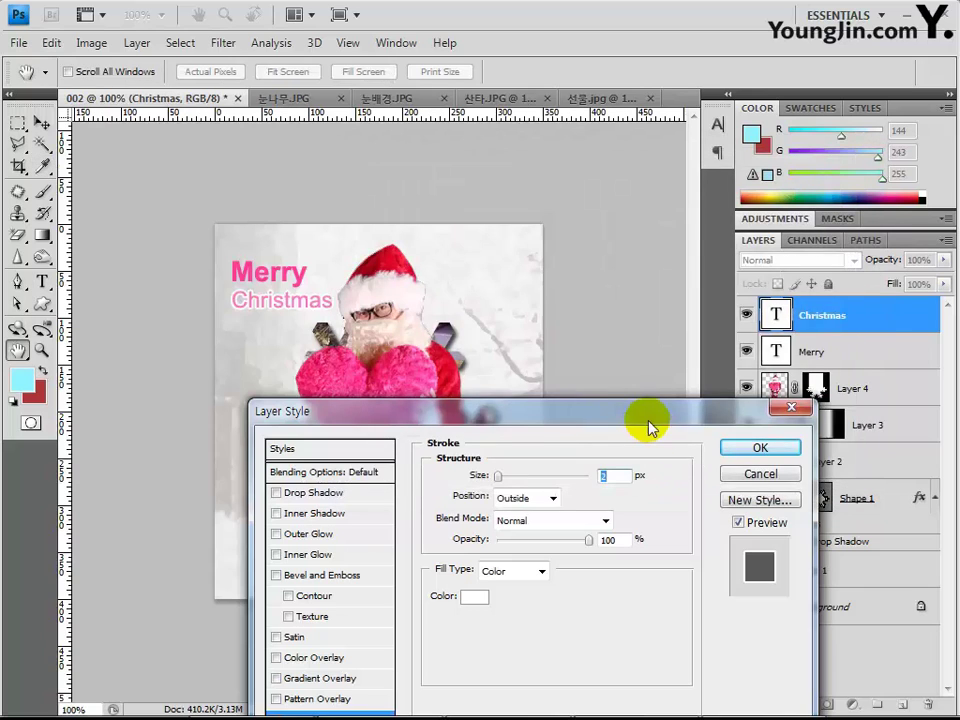
pyautogui.click(401, 521)
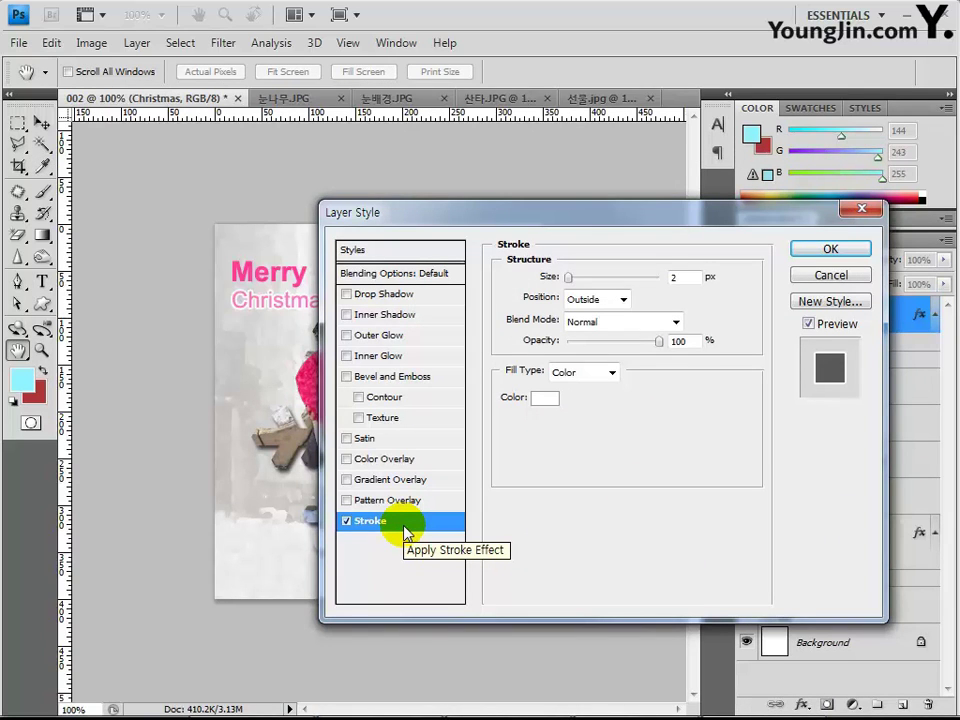
# Add an Outer Glow to the Christmas text layer with a white (ffffff) color and a size of 20 px, and apply the styles
pyautogui.click(376, 336)
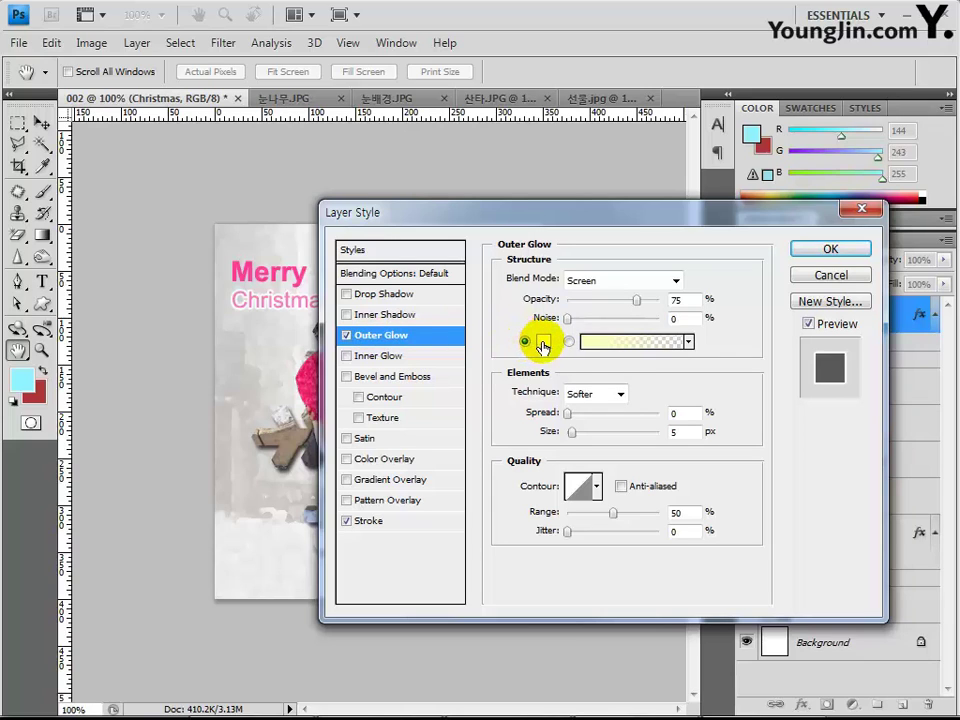
pyautogui.click(543, 345)
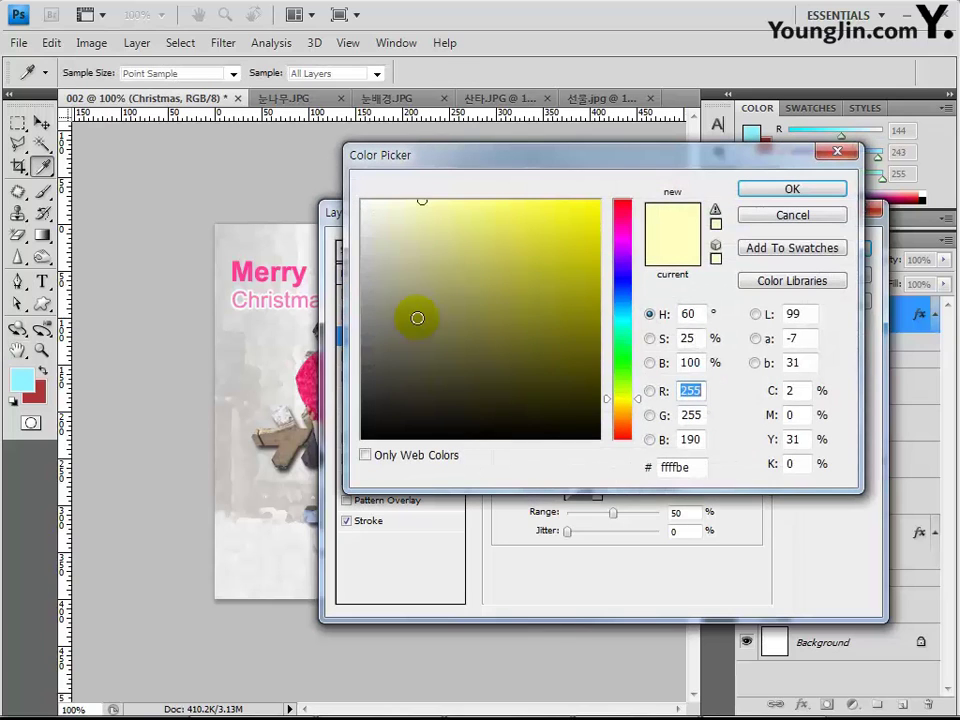
pyautogui.click(413, 292)
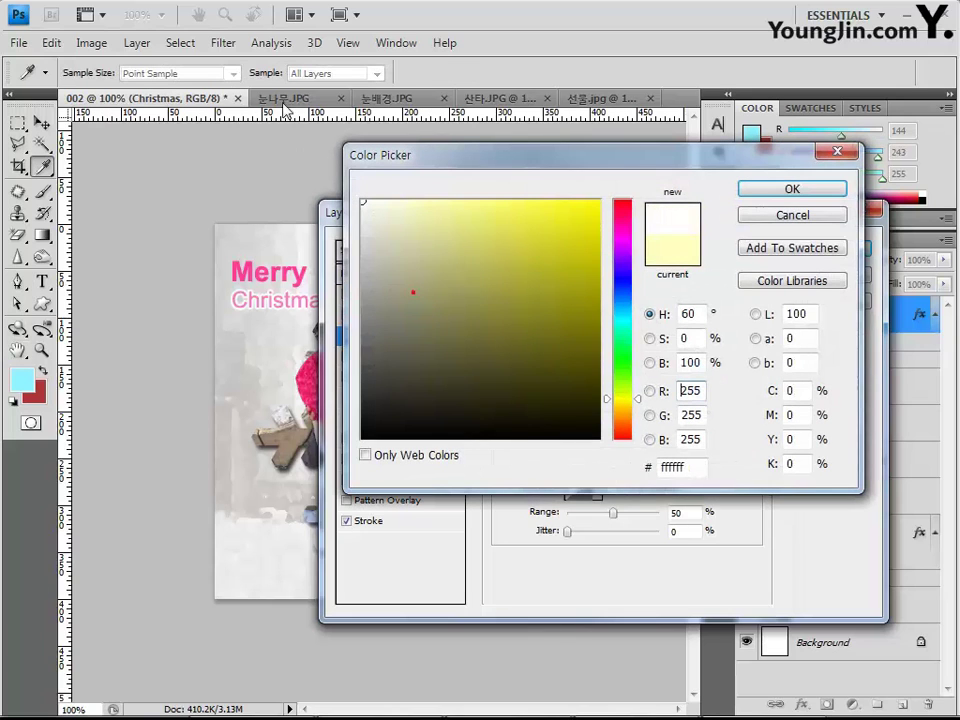
pyautogui.click(795, 190)
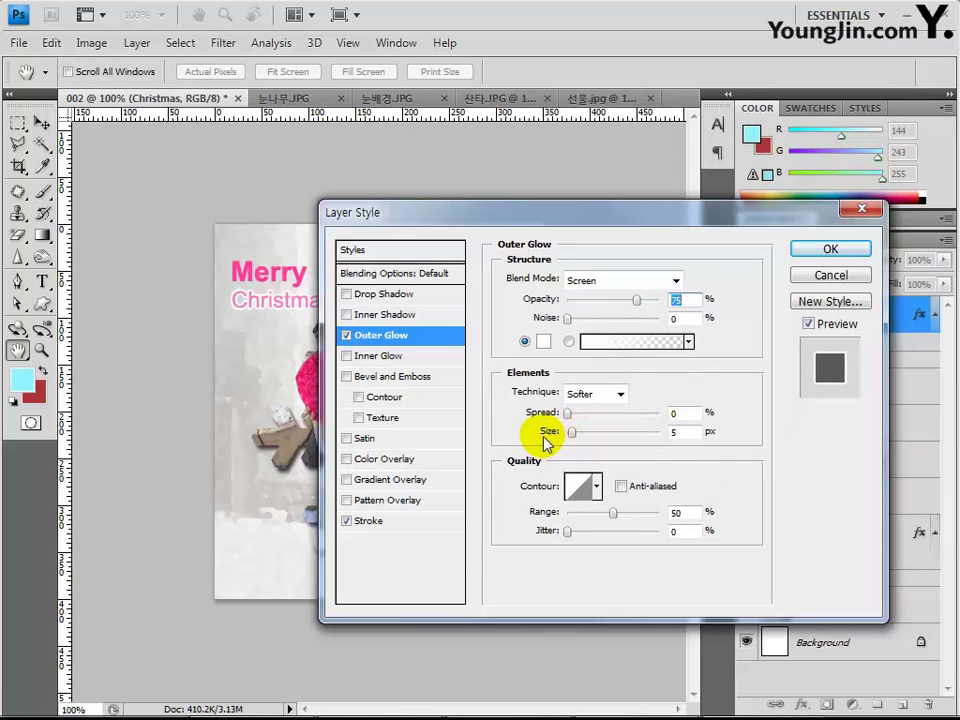
pyautogui.click(673, 431)
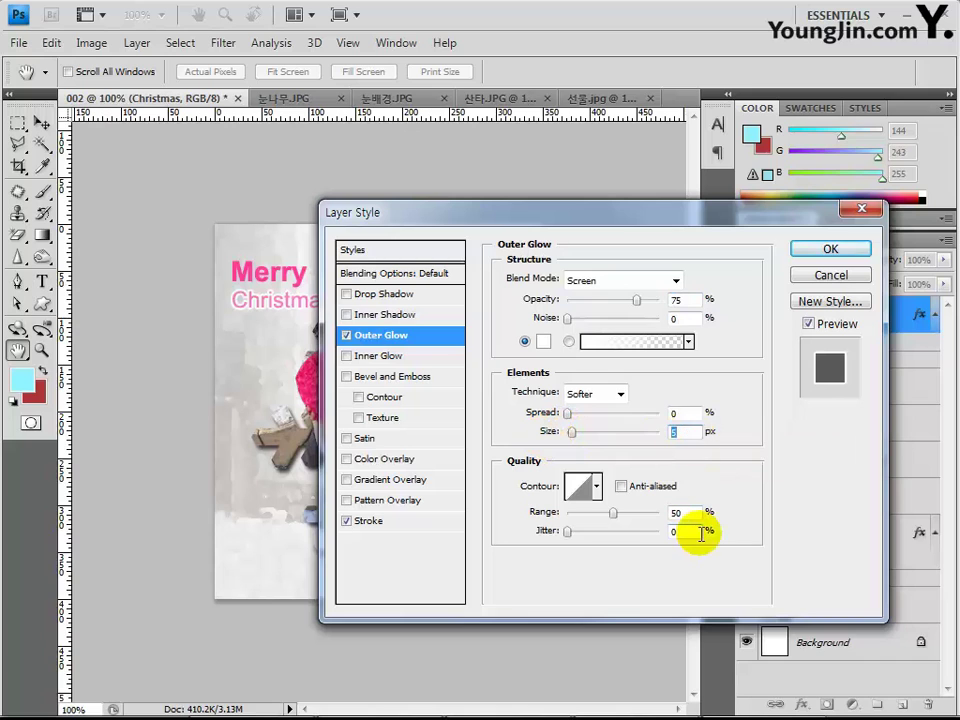
pyautogui.write('20')
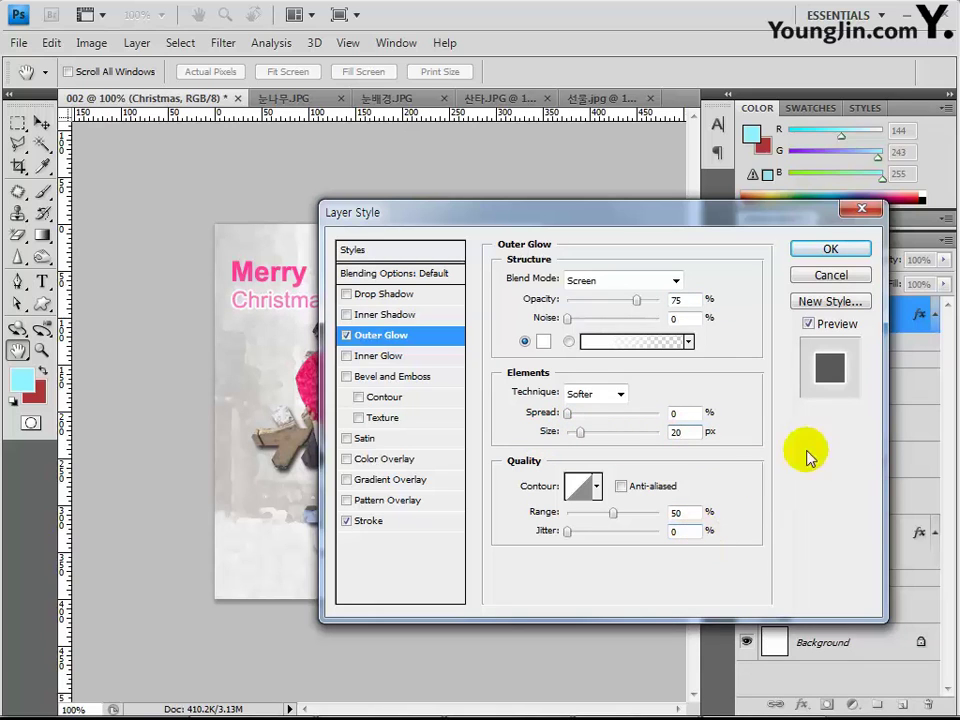
pyautogui.click(828, 250)
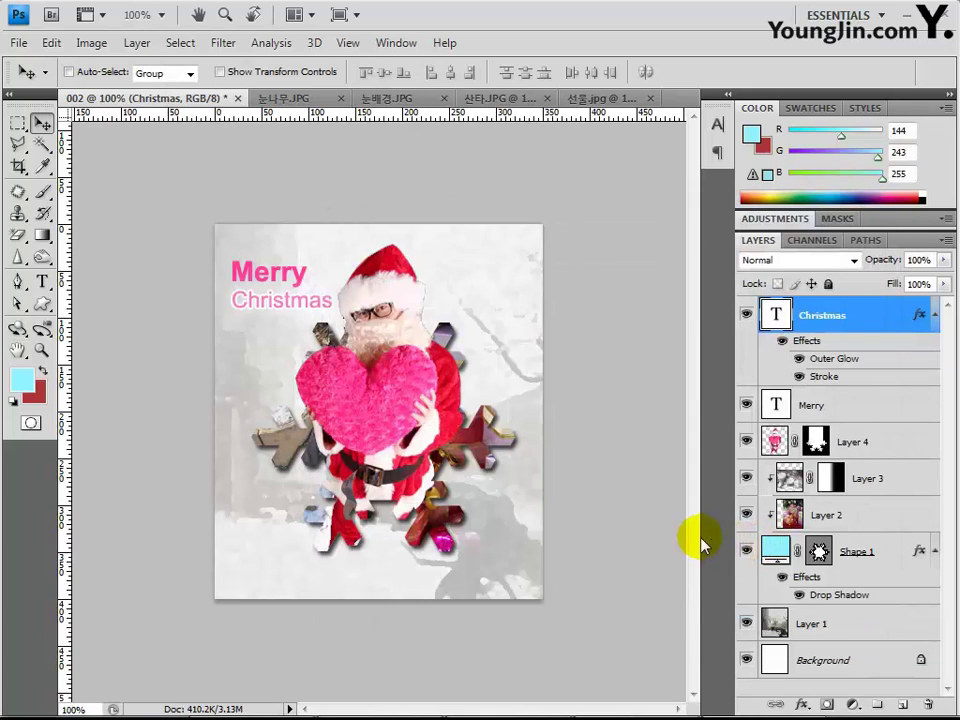
# Copy the Christmas layer's Outer Glow and Stroke style and paste it onto the Merry text layer
pyautogui.click(878, 325)
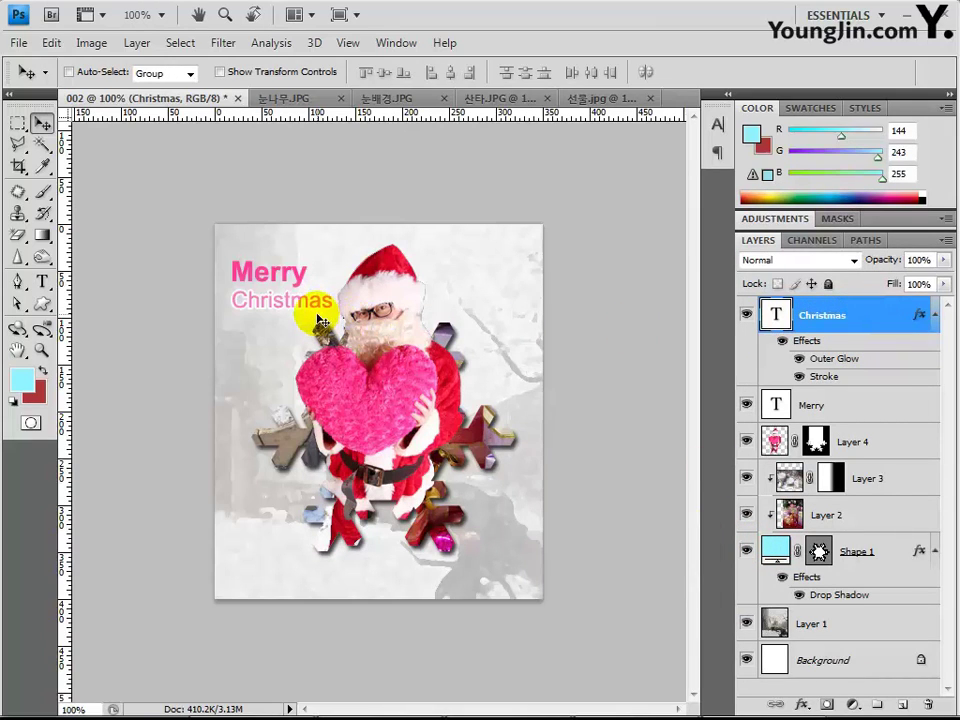
pyautogui.click(816, 411)
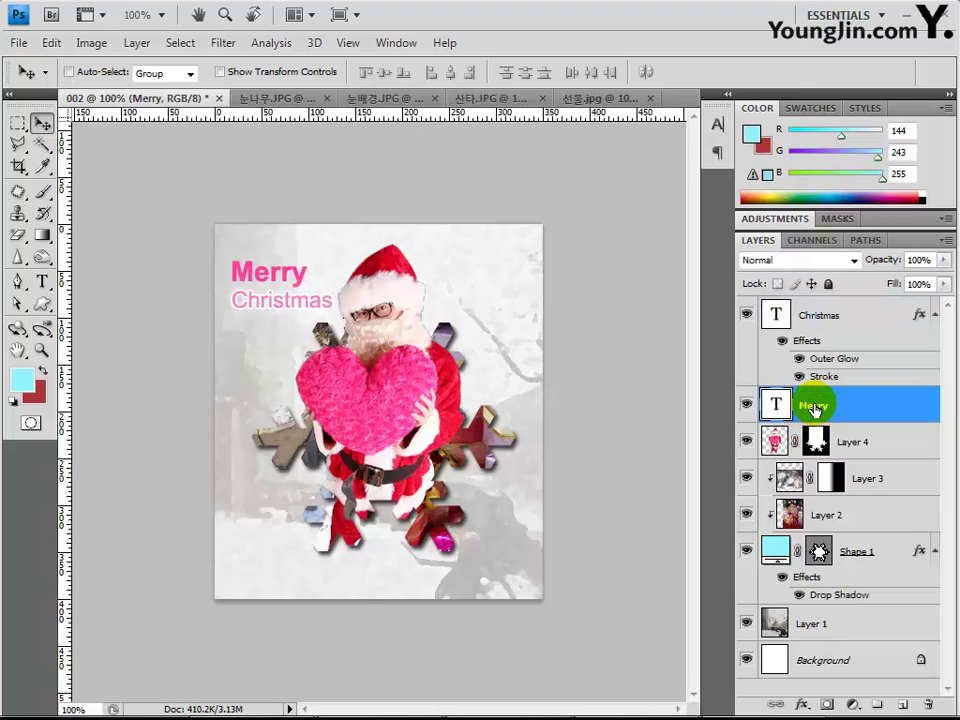
pyautogui.rightClick(815, 408)
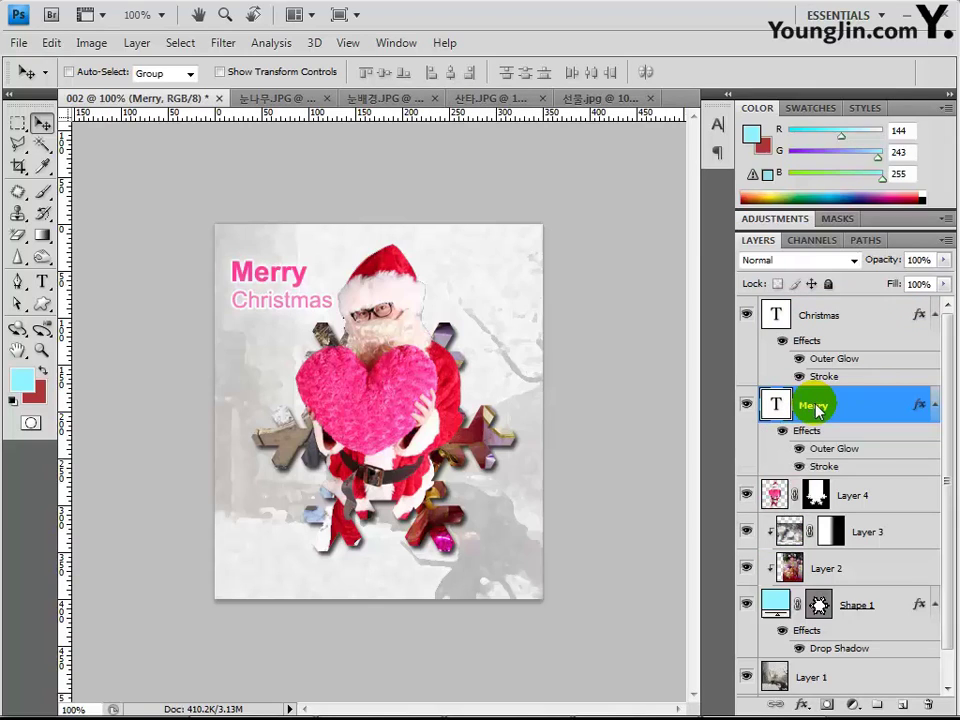